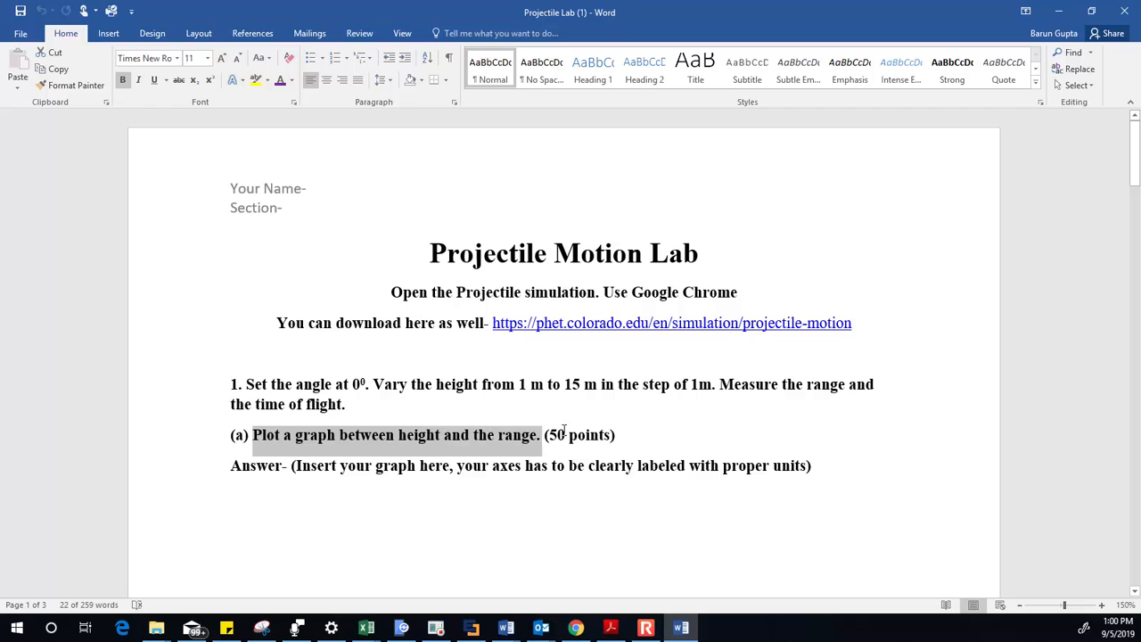
Switch to Chrome and open Projectile Lab_Graph plot template.xlsx from the Lab 1-Projectile Motion attachments in the Blackboard course
{"action": "left_click", "coordinate": [1060, 10]}
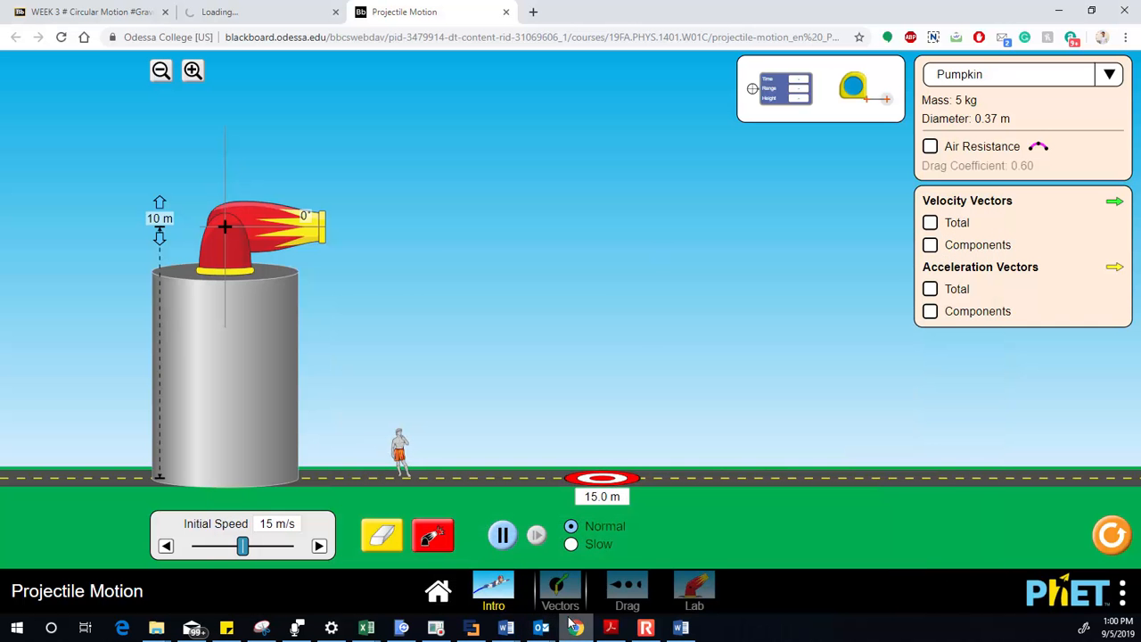
{"action": "left_click", "coordinate": [268, 14]}
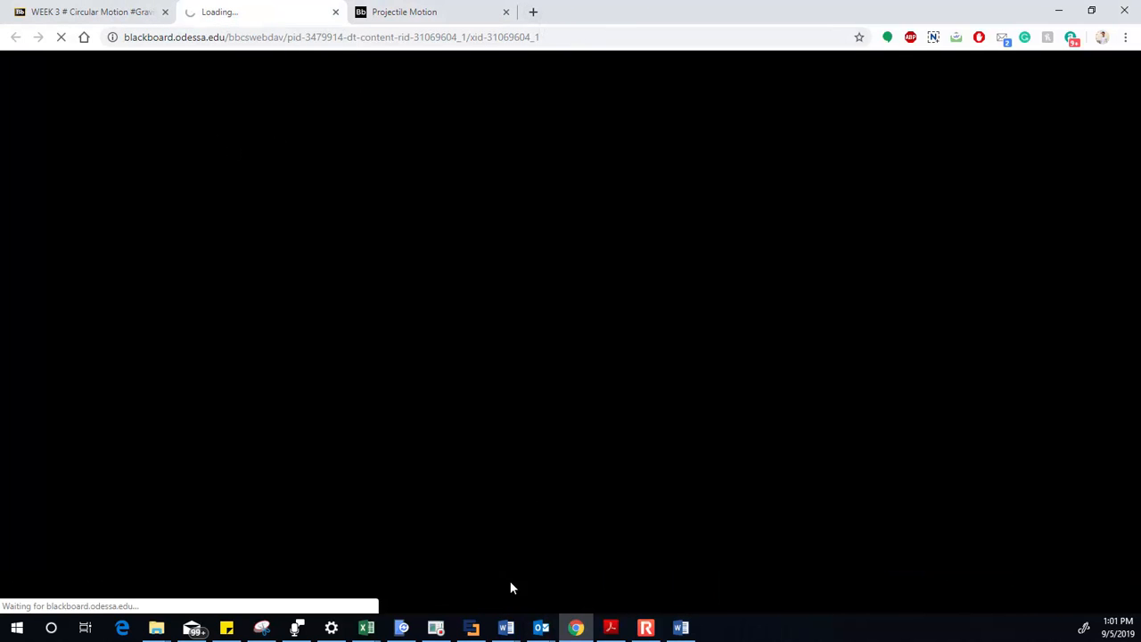
{"action": "mouse_move", "coordinate": [376, 632]}
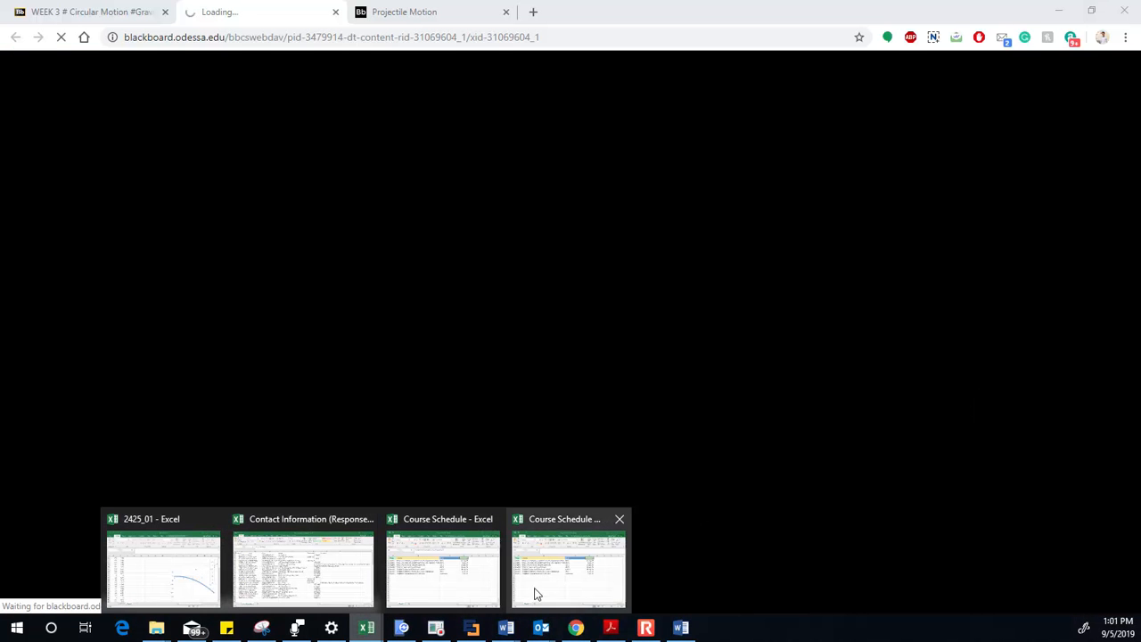
{"action": "left_click", "coordinate": [130, 14]}
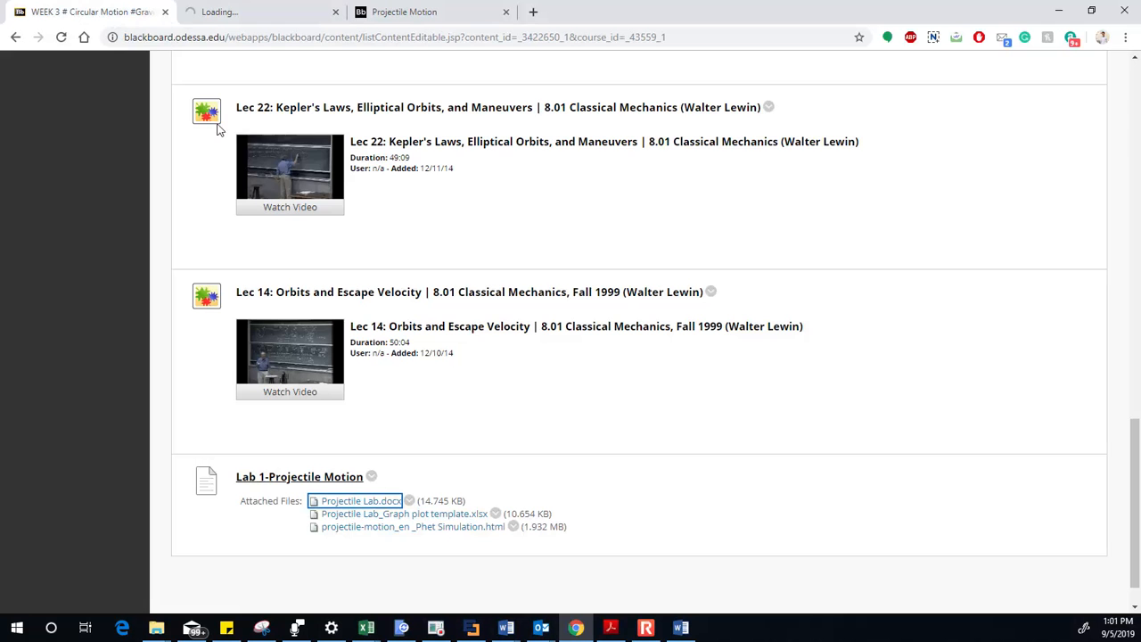
{"action": "left_click", "coordinate": [400, 517]}
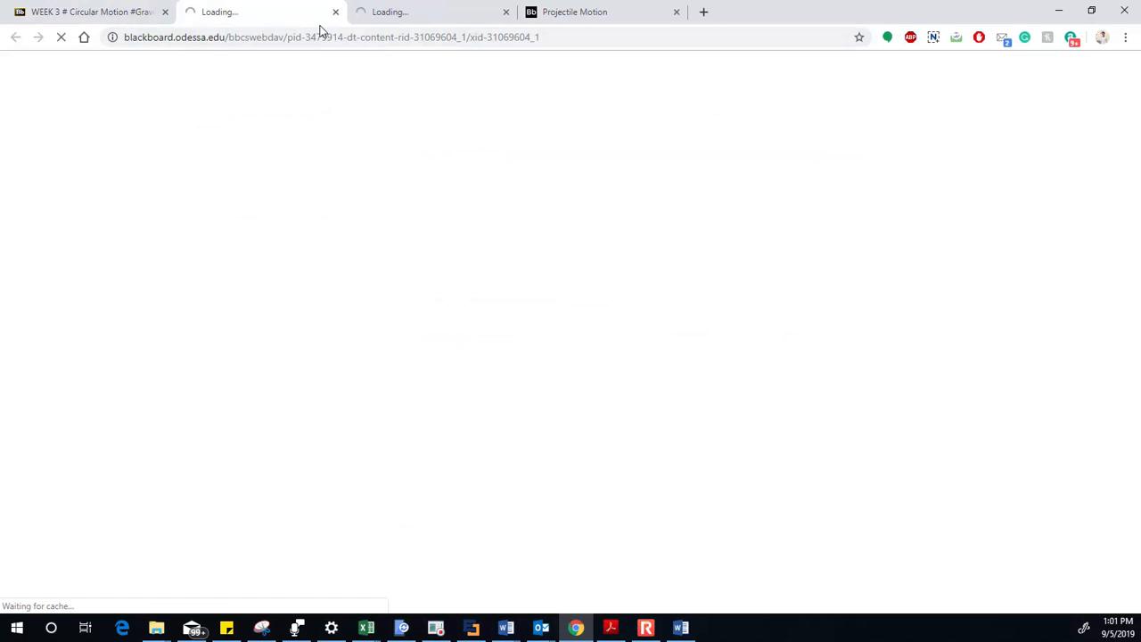
{"action": "left_click", "coordinate": [410, 13]}
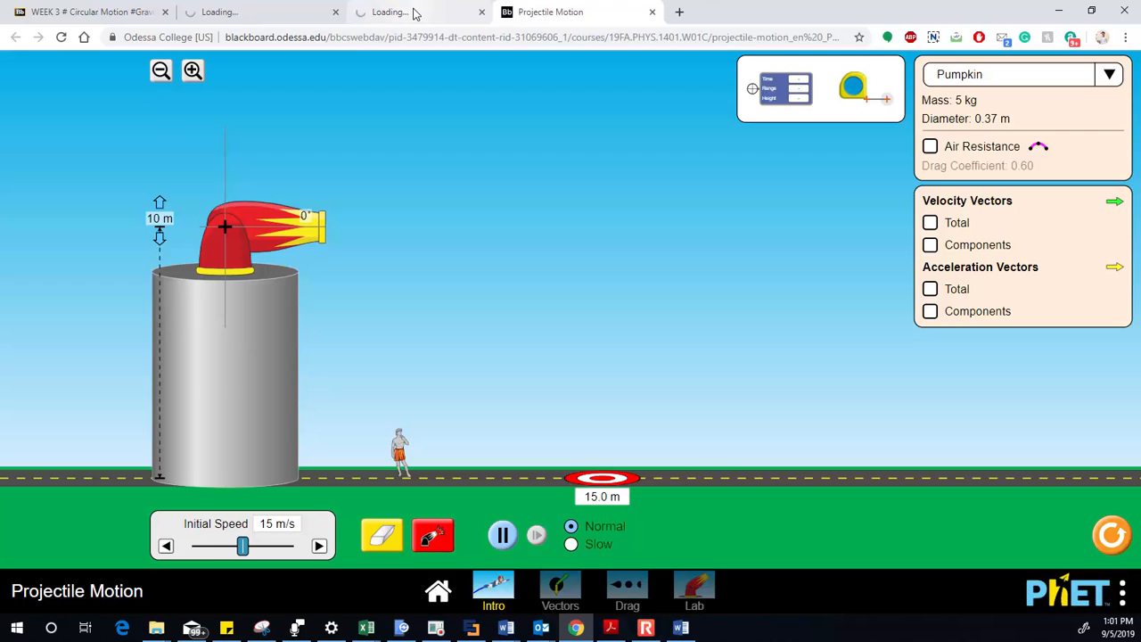
{"action": "left_click", "coordinate": [266, 16]}
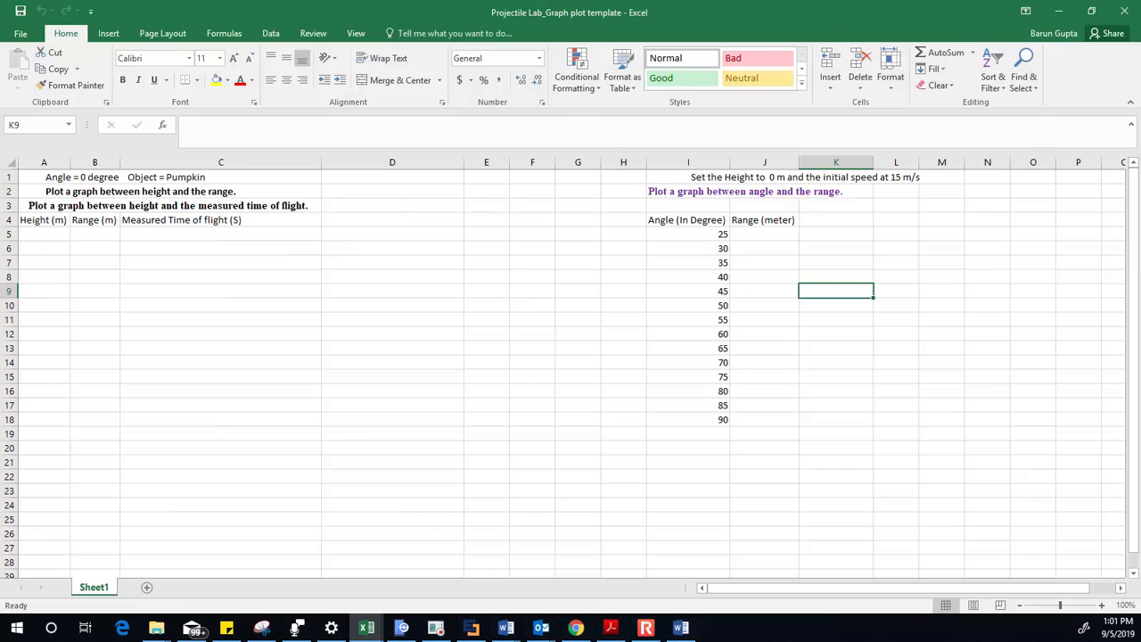
Take the graph plot template workbook and the browser out of full screen and move the workbook aside as a floating window
{"action": "left_click_drag", "start_coordinate": [440, 16], "coordinate": [764, 99]}
{"action": "left_click", "coordinate": [1060, 15]}
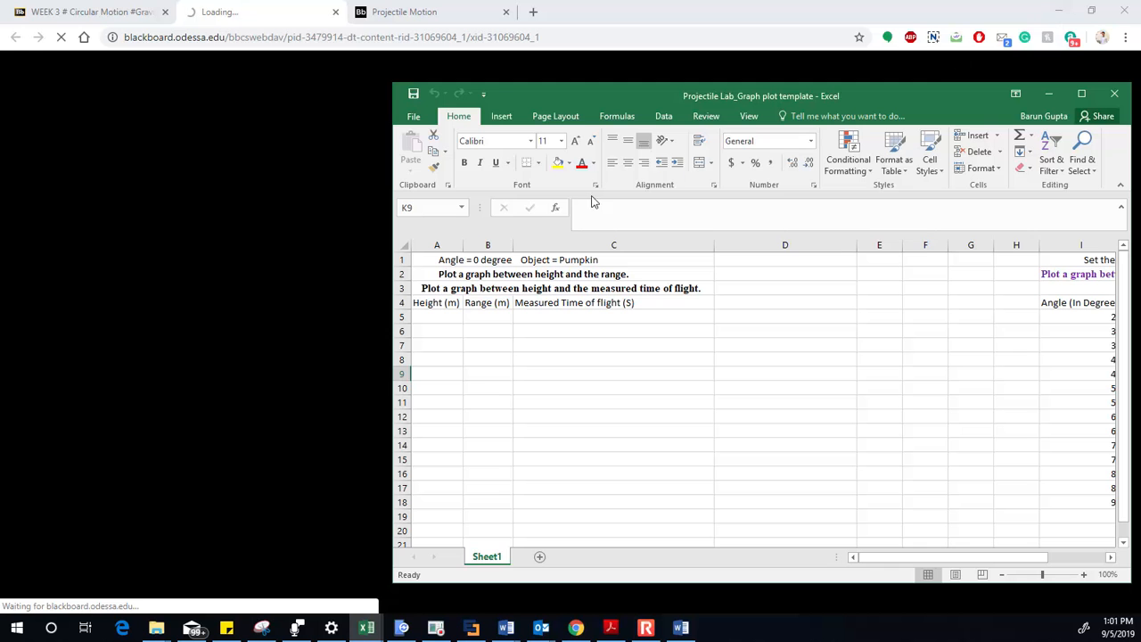
{"action": "left_click_drag", "start_coordinate": [627, 95], "coordinate": [574, 80]}
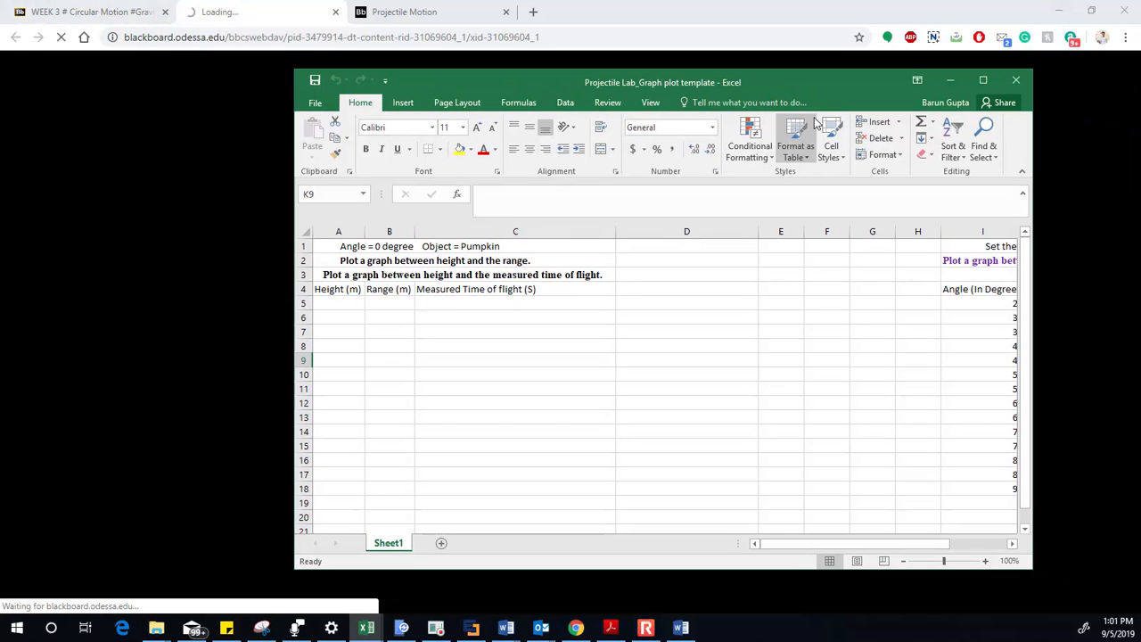
{"action": "left_click_drag", "start_coordinate": [835, 84], "coordinate": [909, 95]}
{"action": "left_click", "coordinate": [1092, 11]}
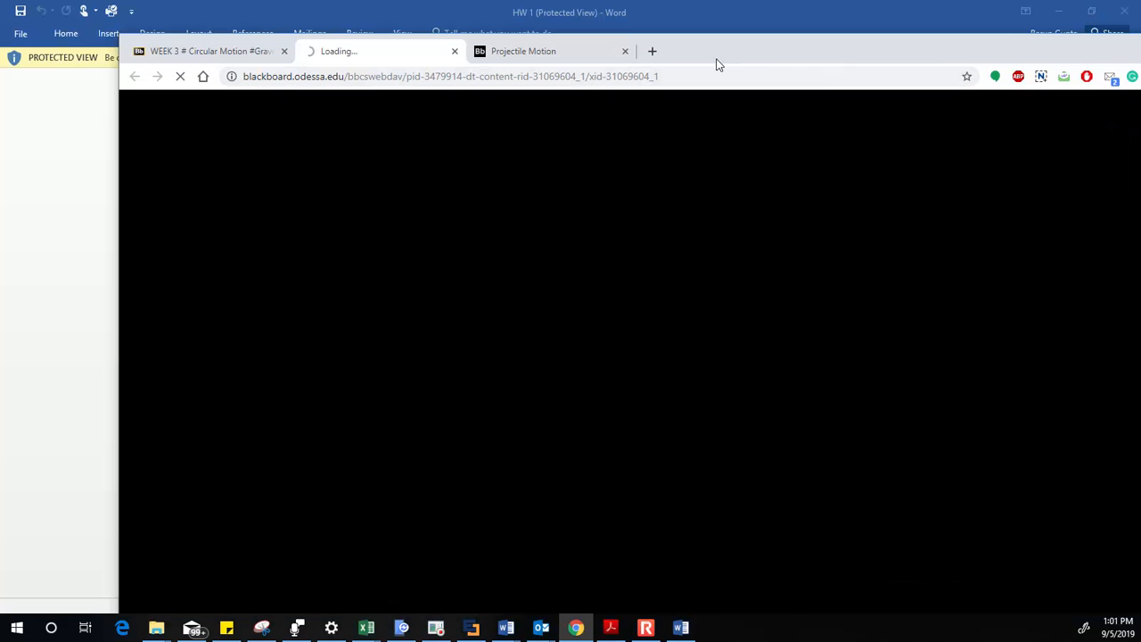
Close the browser tab stuck loading and bring the Projectile Lab_Graph plot template workbook in front of the simulation
{"action": "left_click", "coordinate": [455, 51]}
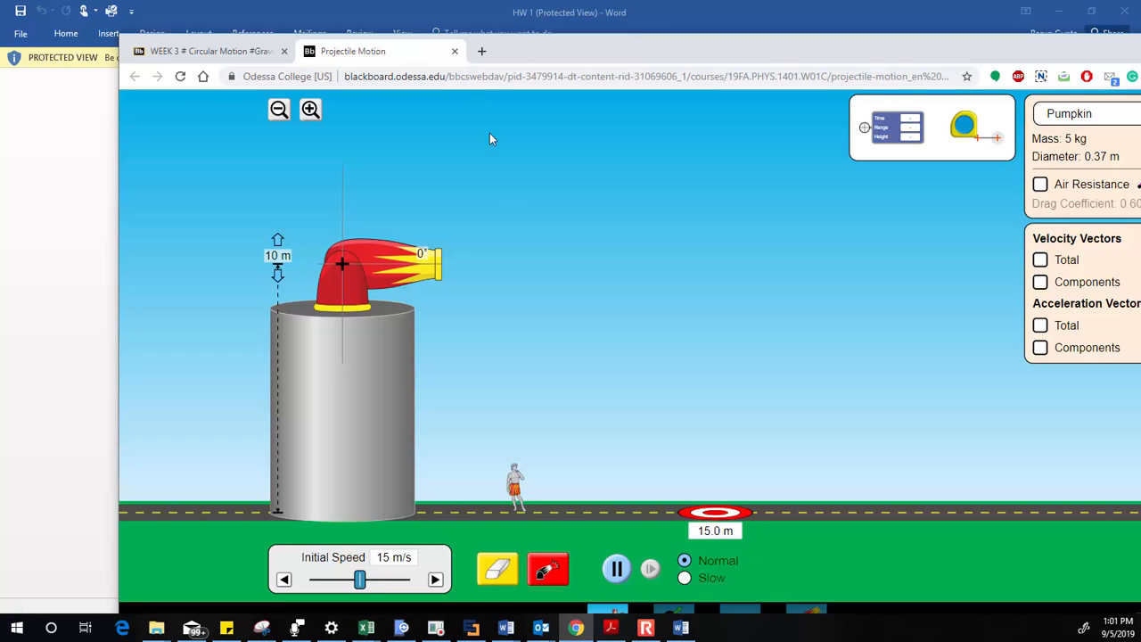
{"action": "left_click_drag", "start_coordinate": [607, 55], "coordinate": [528, 37]}
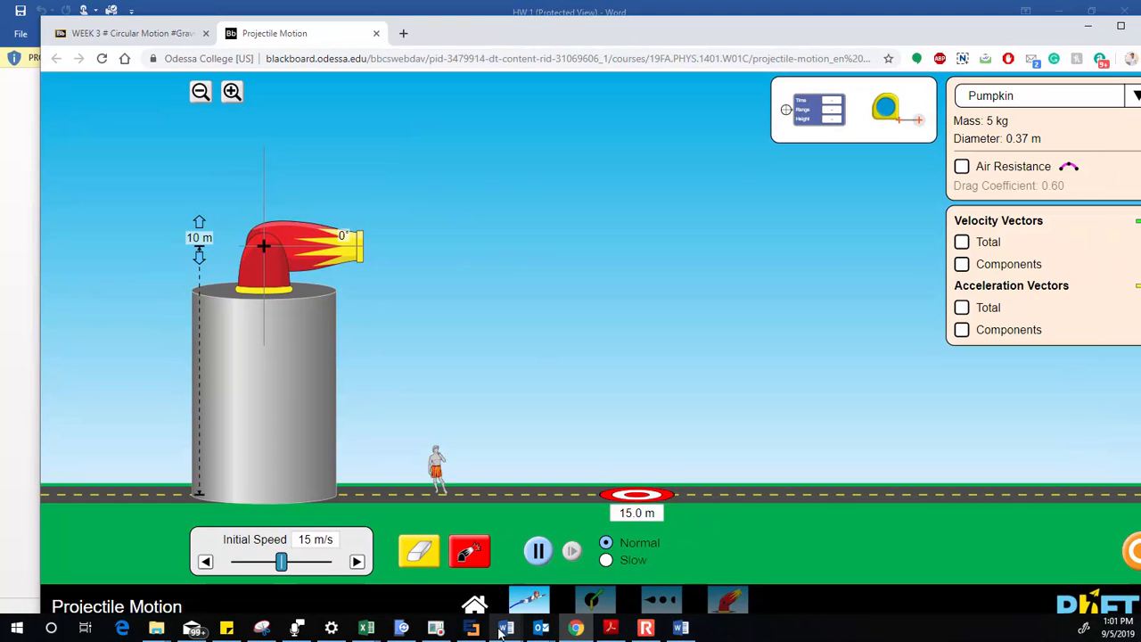
{"action": "mouse_move", "coordinate": [365, 629]}
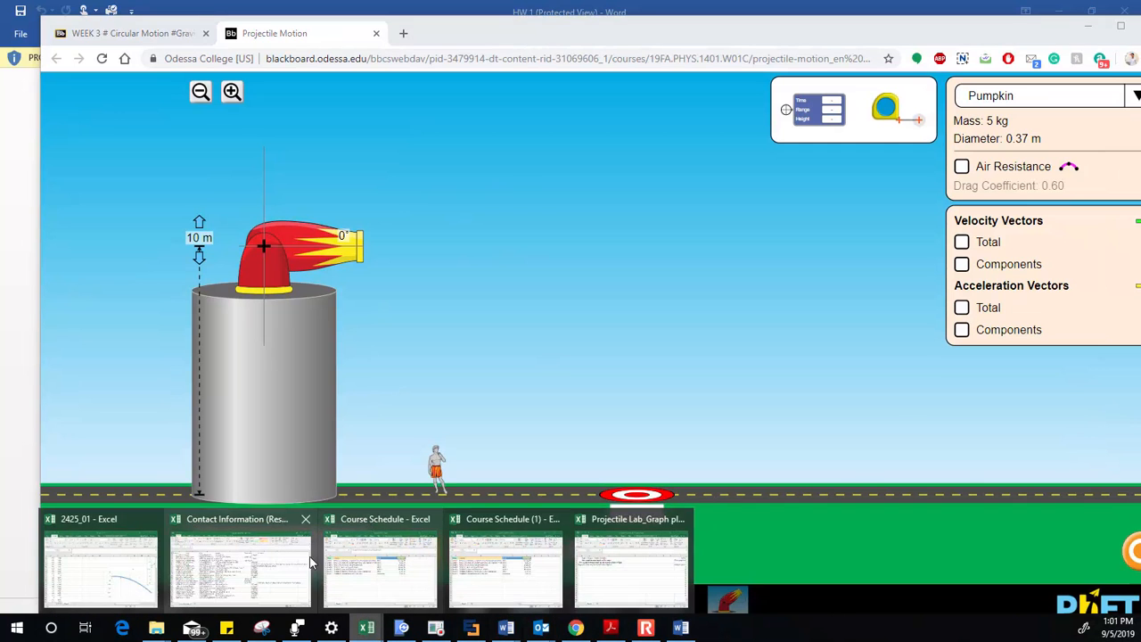
{"action": "left_click", "coordinate": [614, 549]}
{"action": "left_click_drag", "start_coordinate": [750, 91], "coordinate": [904, 96]}
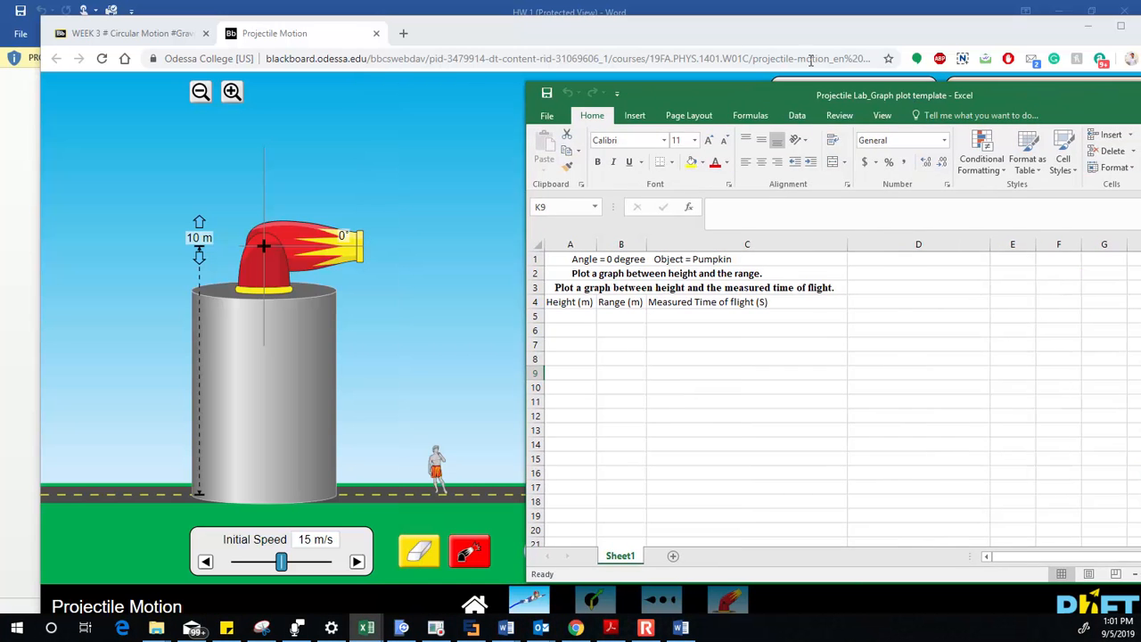
Narrow the browser window showing the projectile simulation to fit beside the graph plot template workbook
{"action": "left_click", "coordinate": [680, 33]}
{"action": "left_click_drag", "start_coordinate": [1123, 27], "coordinate": [993, 27]}
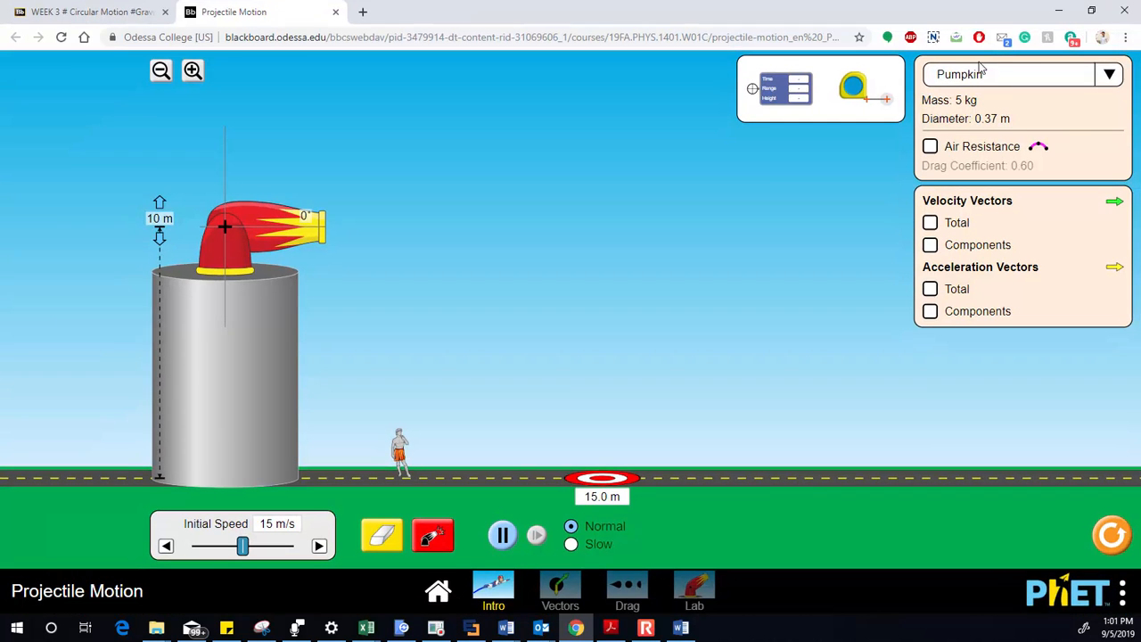
{"action": "left_click_drag", "start_coordinate": [825, 37], "coordinate": [779, 43]}
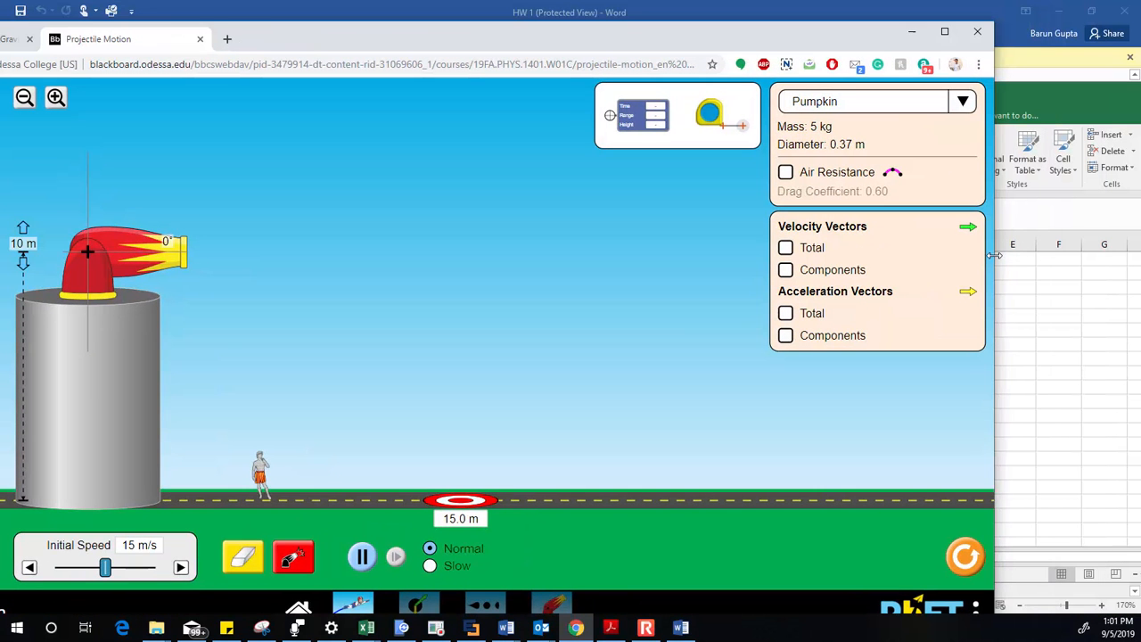
{"action": "left_click_drag", "start_coordinate": [994, 256], "coordinate": [522, 300]}
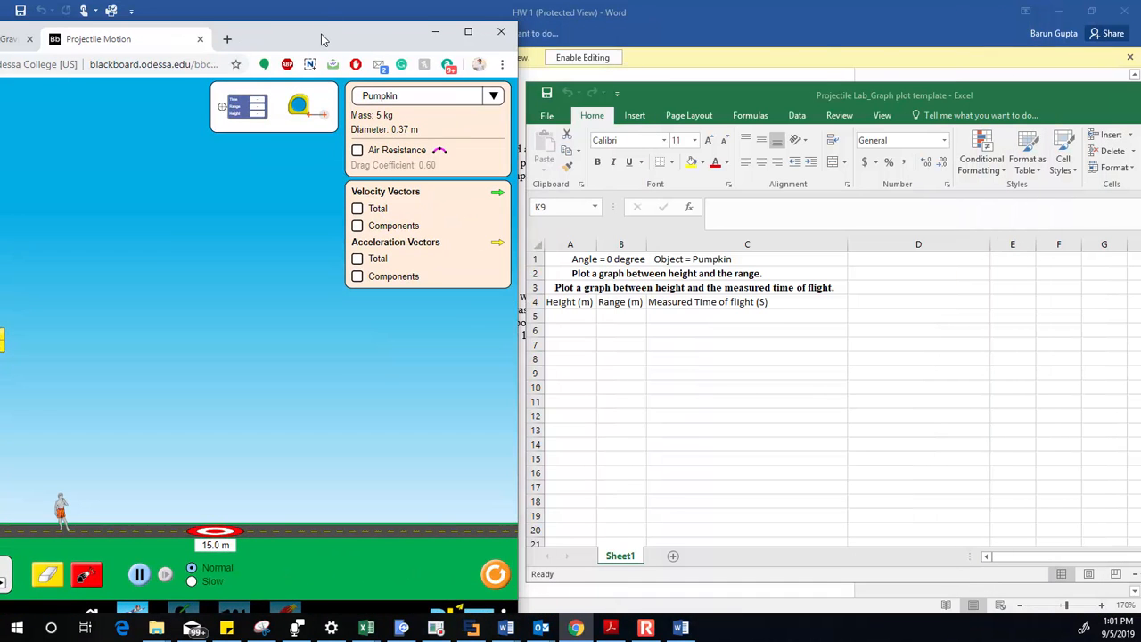
{"action": "left_click_drag", "start_coordinate": [323, 35], "coordinate": [627, 4]}
{"action": "left_click", "coordinate": [1093, 9]}
Minimize the HW 1 document and arrange the simulation and the template workbook side by side on the desktop
{"action": "left_click", "coordinate": [663, 74]}
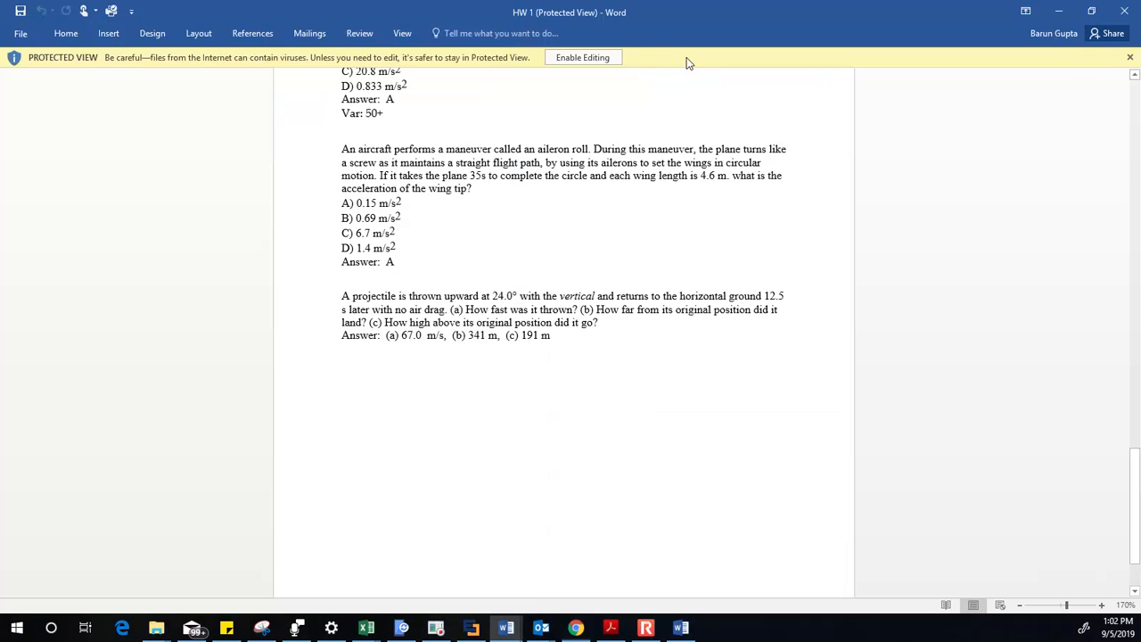
{"action": "left_click", "coordinate": [1058, 11]}
{"action": "left_click_drag", "start_coordinate": [437, 43], "coordinate": [596, 41]}
{"action": "left_click_drag", "start_coordinate": [968, 96], "coordinate": [1132, 30]}
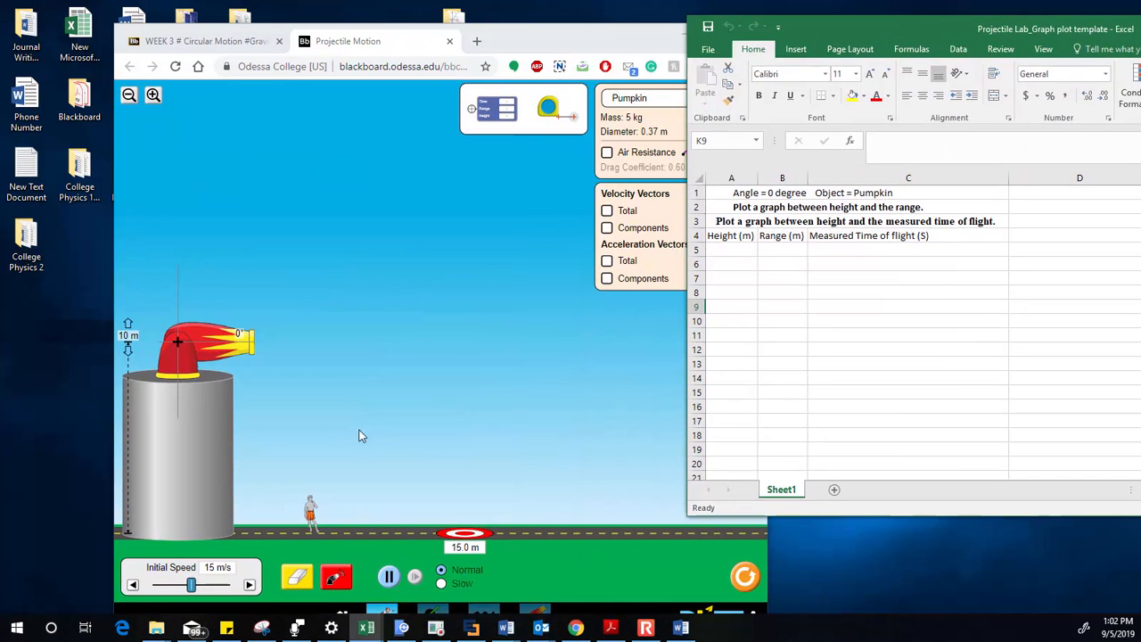
Lower the cannon in the projectile simulation to a height of 1 m
{"action": "left_click_drag", "start_coordinate": [177, 342], "coordinate": [175, 493]}
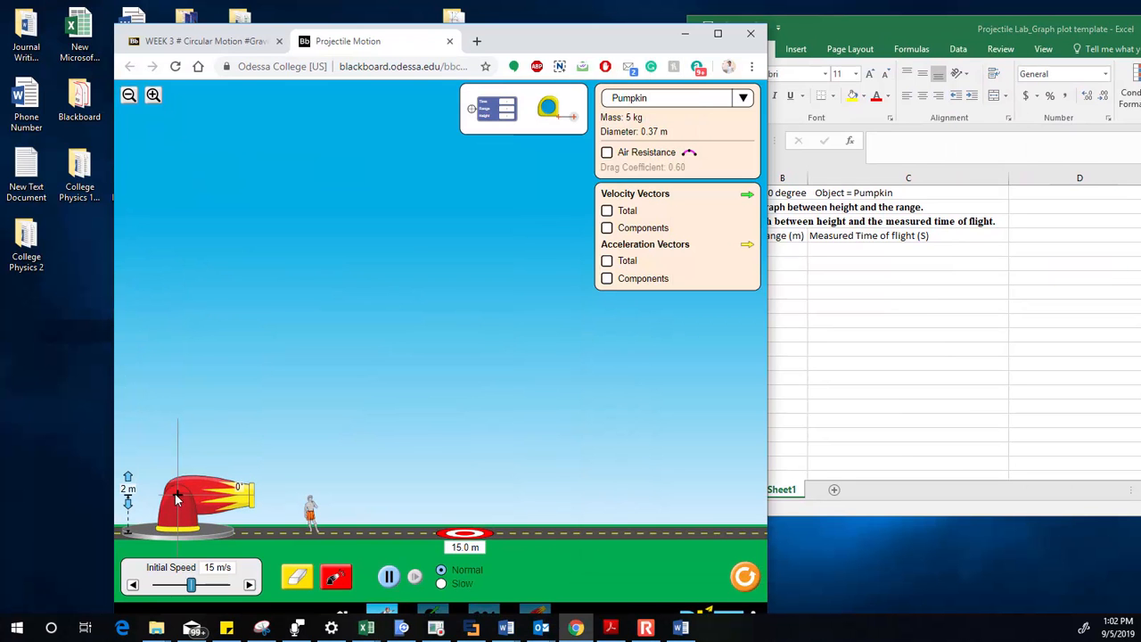
{"action": "left_click_drag", "start_coordinate": [175, 501], "coordinate": [177, 515]}
Fill the Height (m) column from A5 to A19 with the series 1 to 15
{"action": "left_click", "coordinate": [804, 263]}
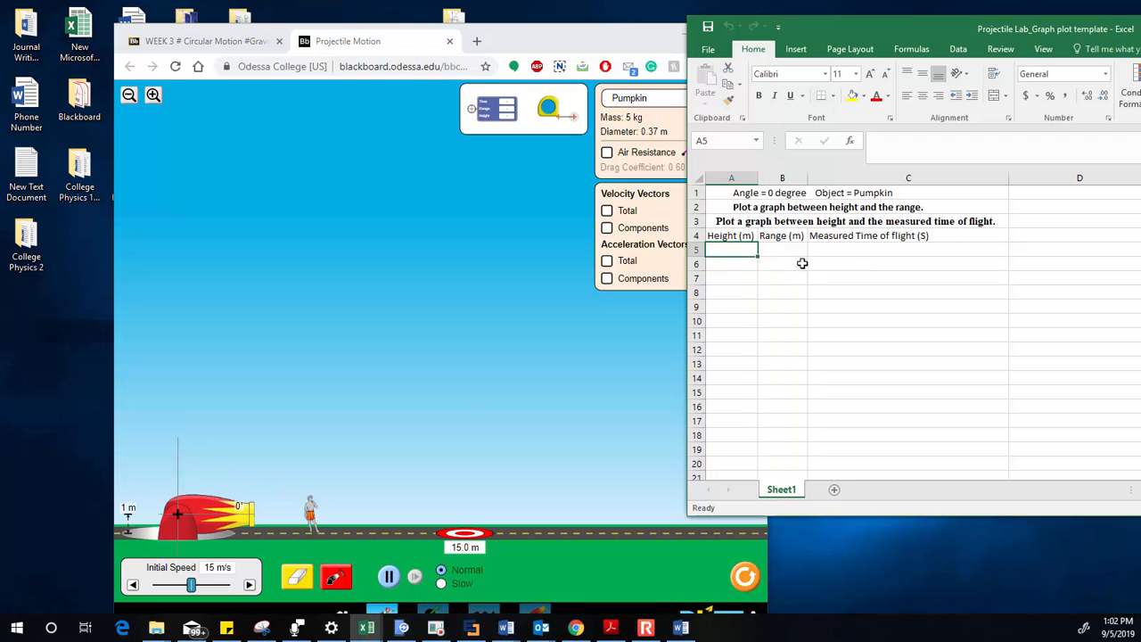
{"action": "type", "text": "1"}
{"action": "key", "text": "Return"}
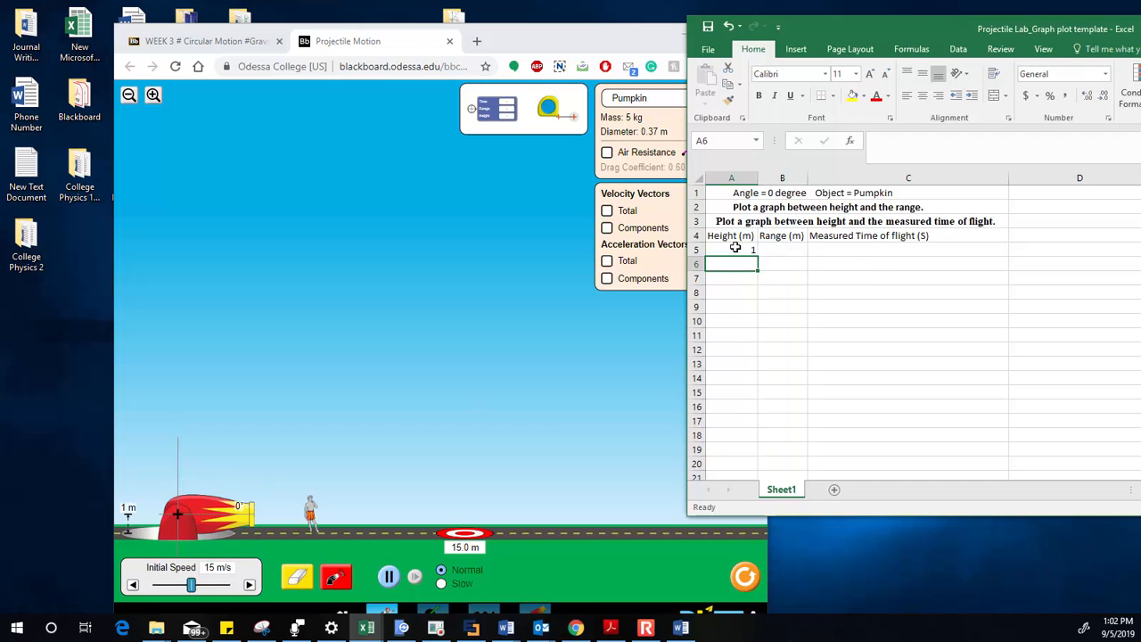
{"action": "type", "text": "2"}
{"action": "key", "text": "Return"}
{"action": "left_click_drag", "start_coordinate": [735, 247], "coordinate": [767, 453]}
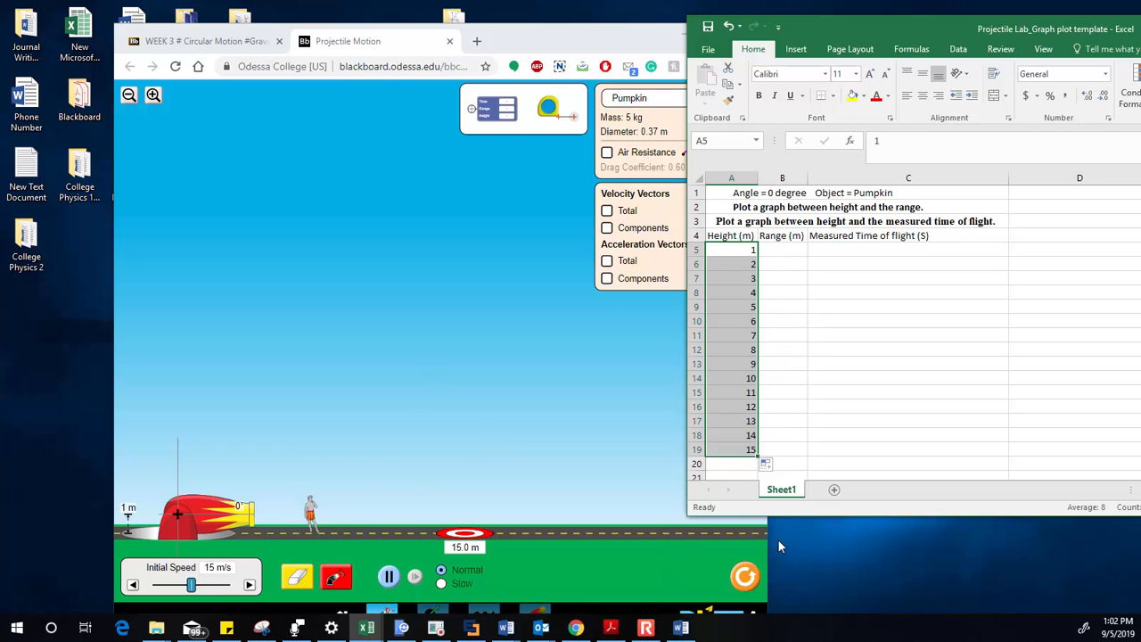
Check the instructions for question 1 in the Projectile Lab (1) Word document, then return to the simulation and workbook
{"action": "mouse_move", "coordinate": [505, 627]}
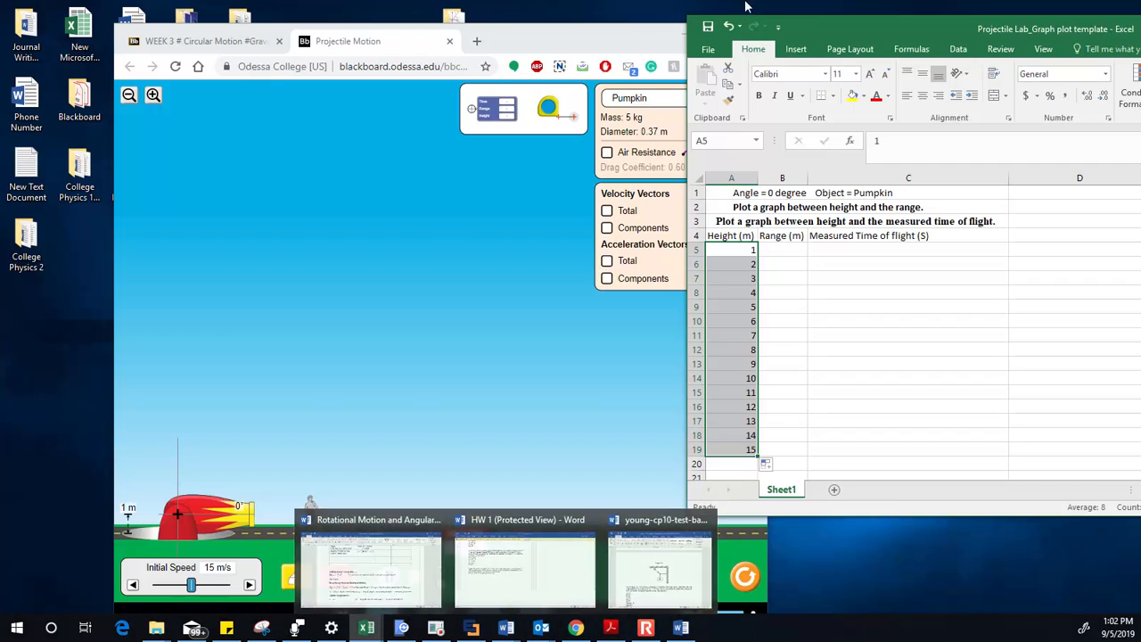
{"action": "left_click", "coordinate": [682, 627]}
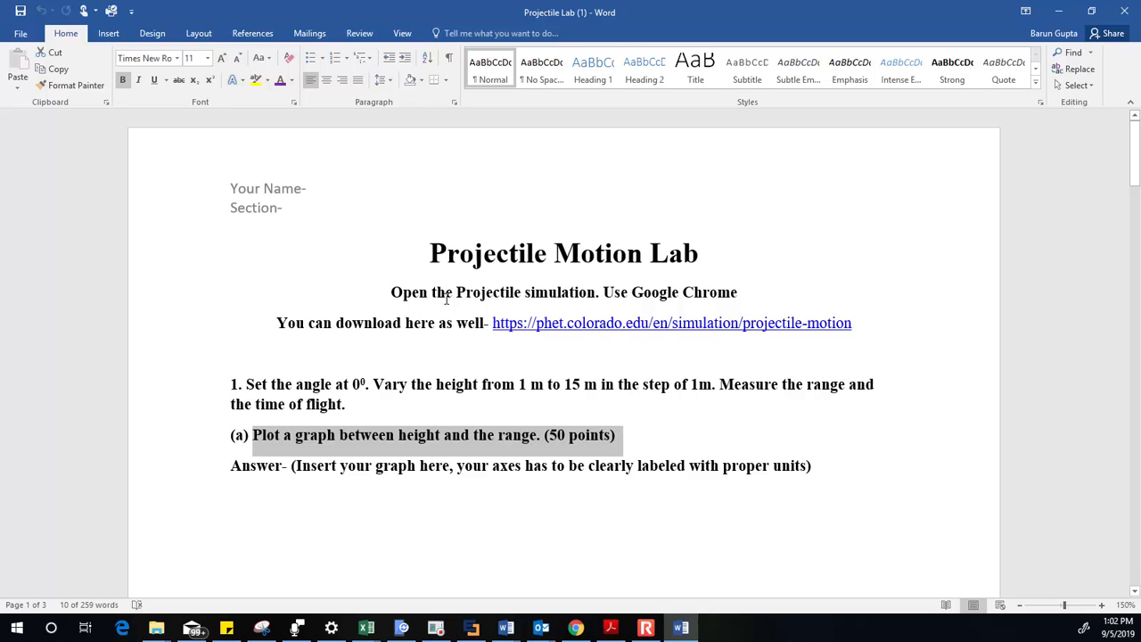
{"action": "left_click", "coordinate": [1056, 10]}
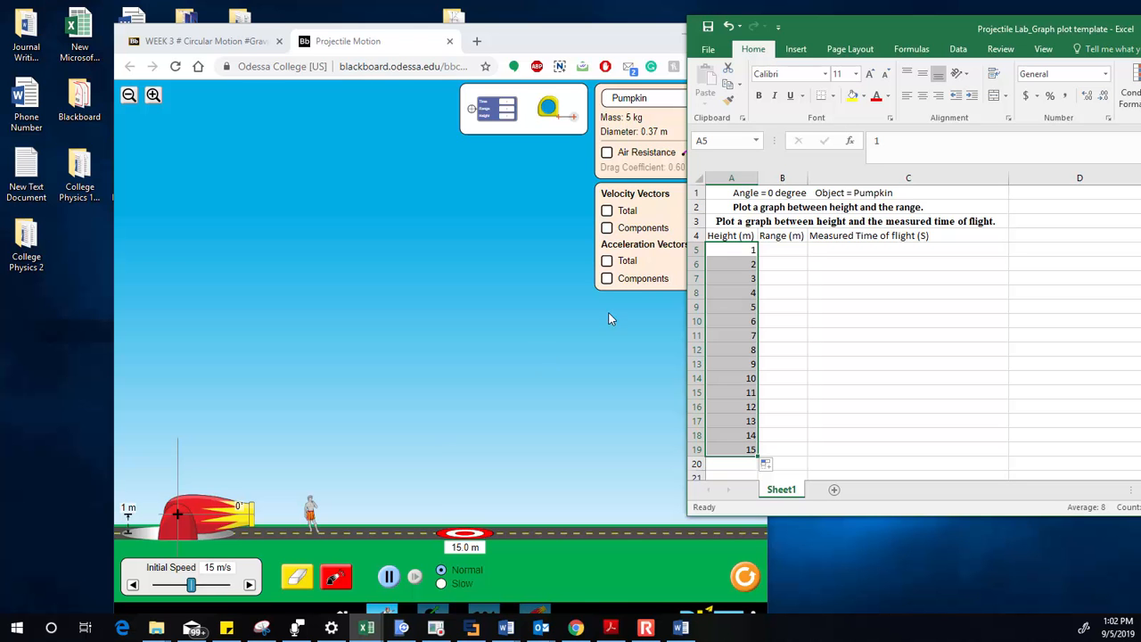
Fire the pumpkin from the 1 m height and place the time, range and height probe on its landing point
{"action": "left_click", "coordinate": [335, 582]}
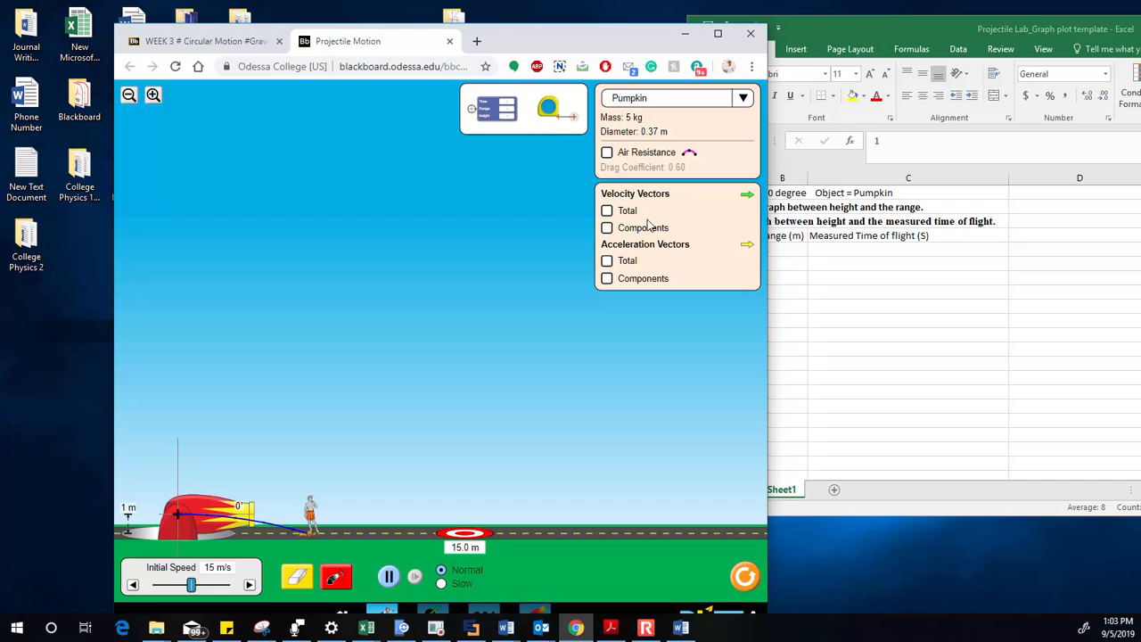
{"action": "left_click_drag", "start_coordinate": [499, 116], "coordinate": [424, 540]}
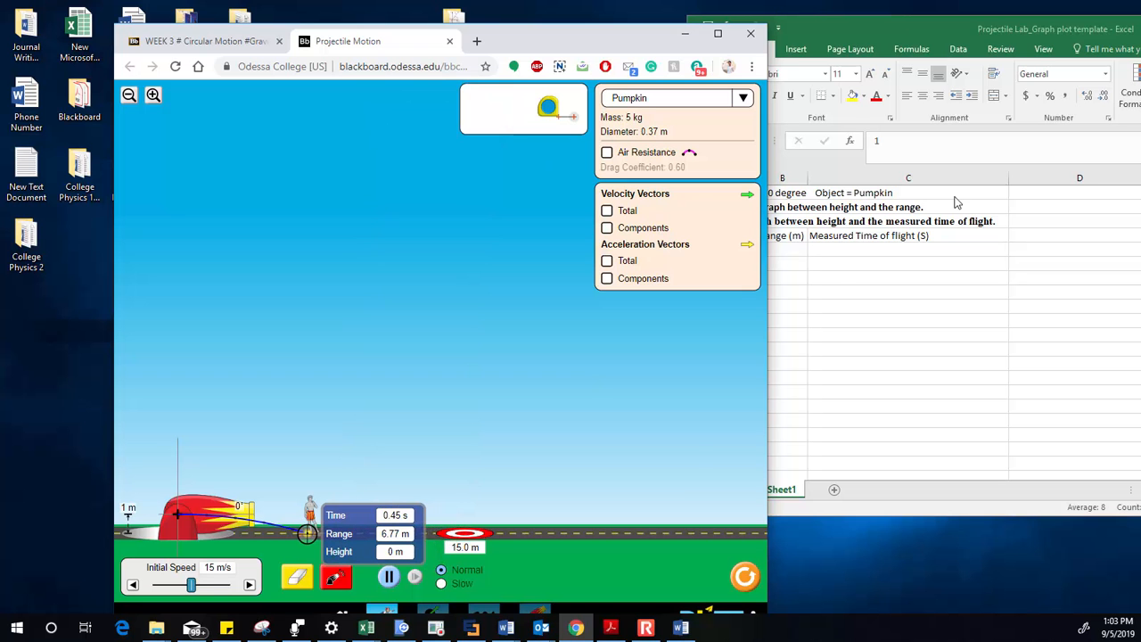
Record the 1 m trial in the workbook with a range of 6.77 in B5 and a flight time of 0.45 in C5
{"action": "left_click", "coordinate": [961, 330]}
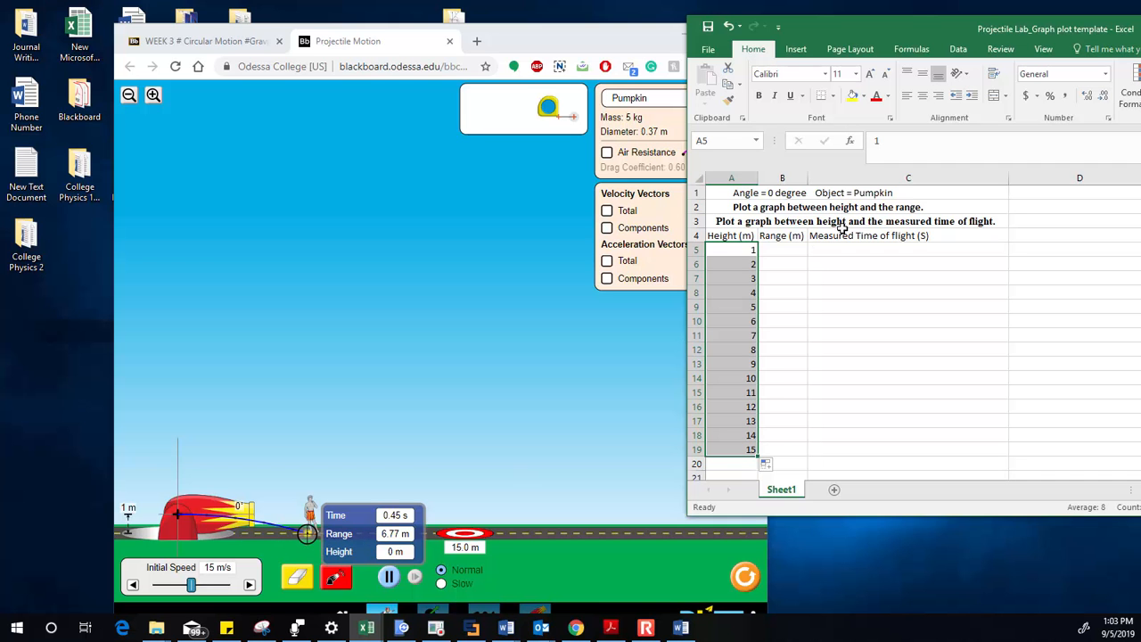
{"action": "left_click", "coordinate": [784, 249]}
{"action": "type", "text": "6.77"}
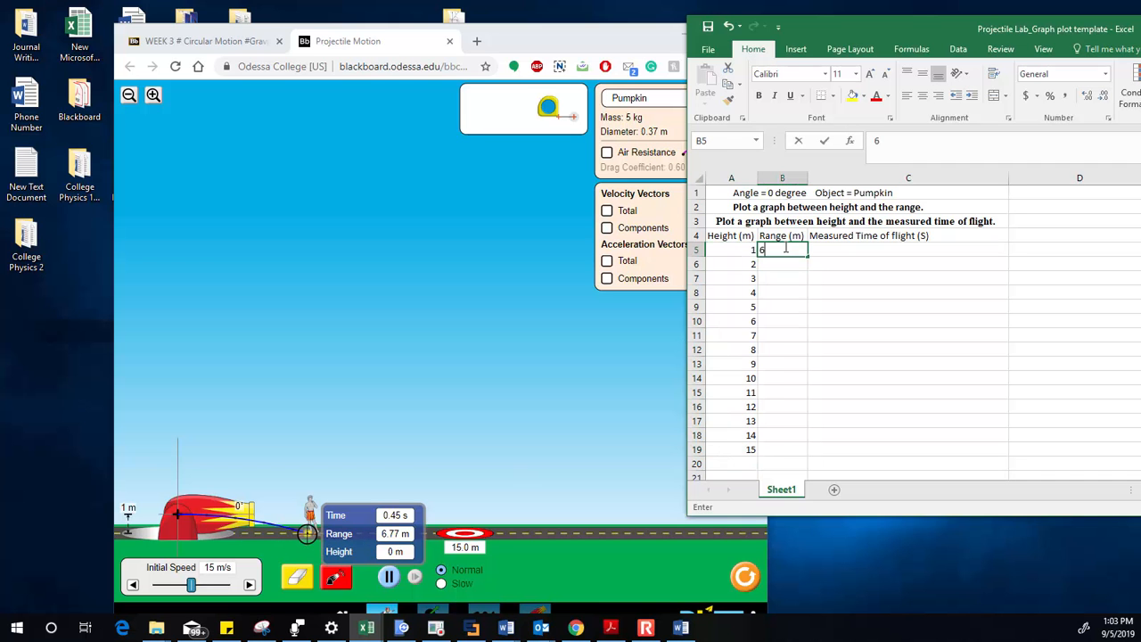
{"action": "left_click", "coordinate": [866, 247]}
{"action": "type", "text": "0.45"}
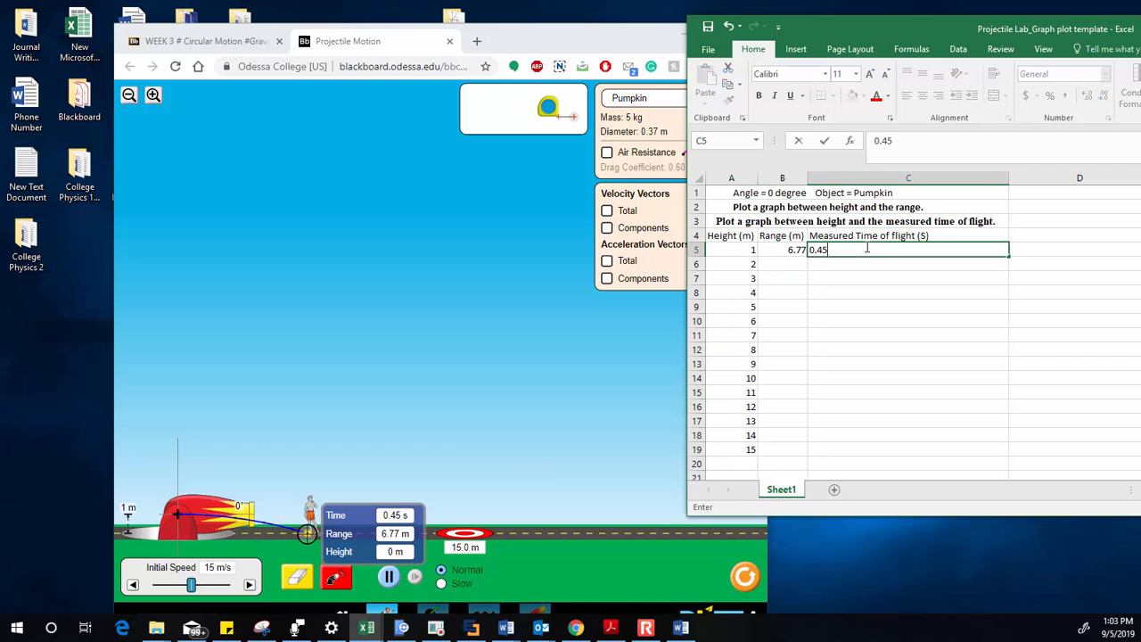
{"action": "key", "text": "Return"}
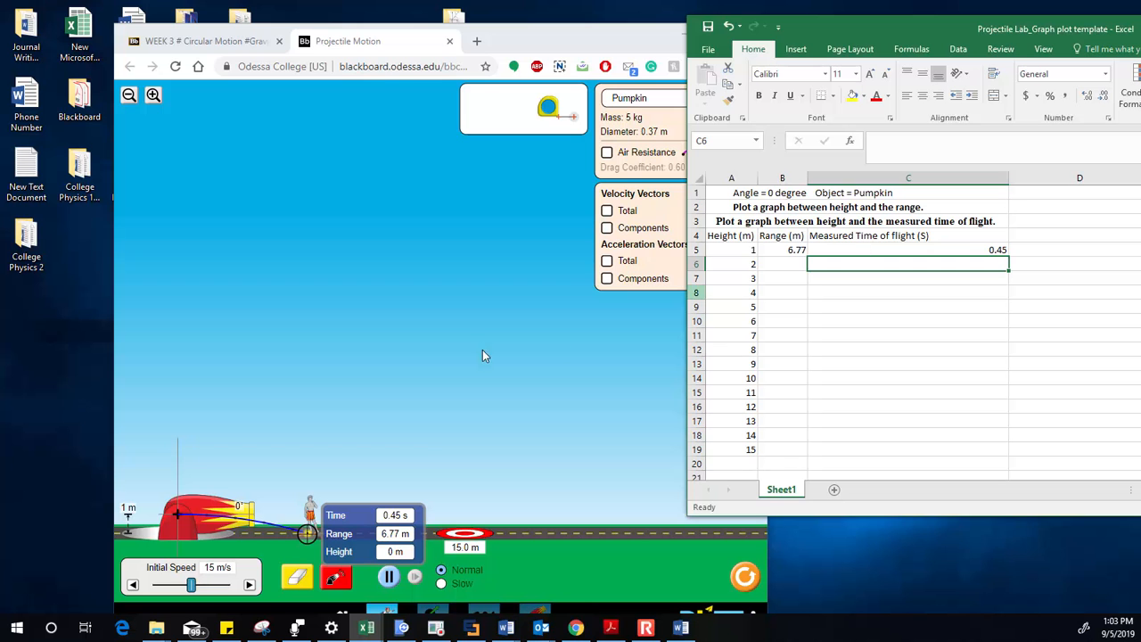
Raise the cannon to 2 m and move the measuring probe off the previous landing point into the open sky
{"action": "left_click_drag", "start_coordinate": [177, 518], "coordinate": [179, 509]}
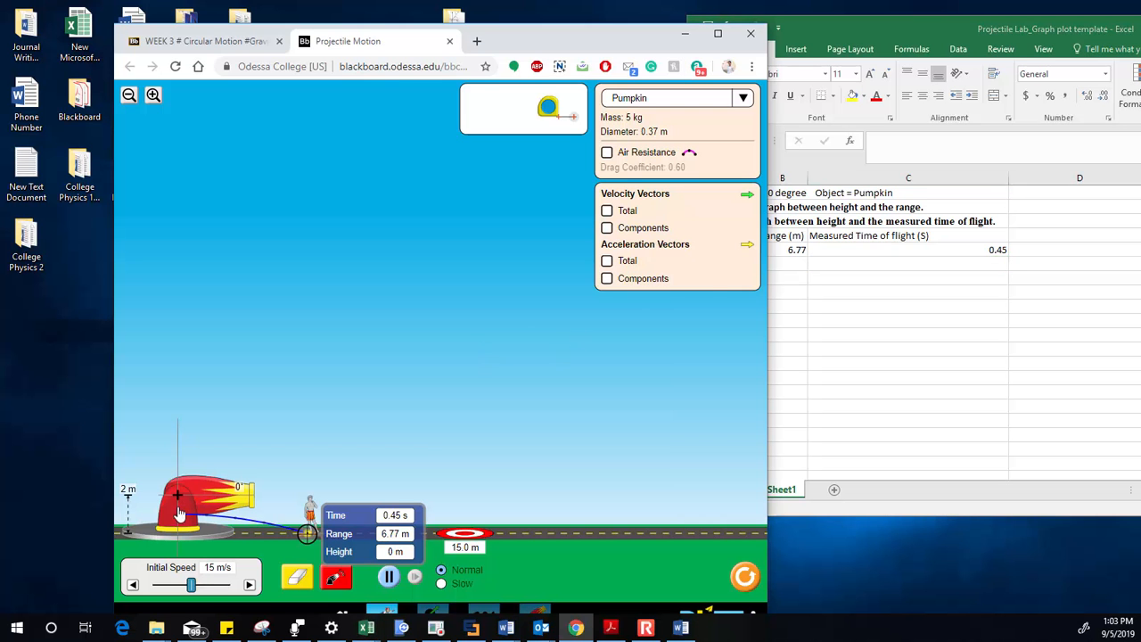
{"action": "left_click", "coordinate": [839, 294]}
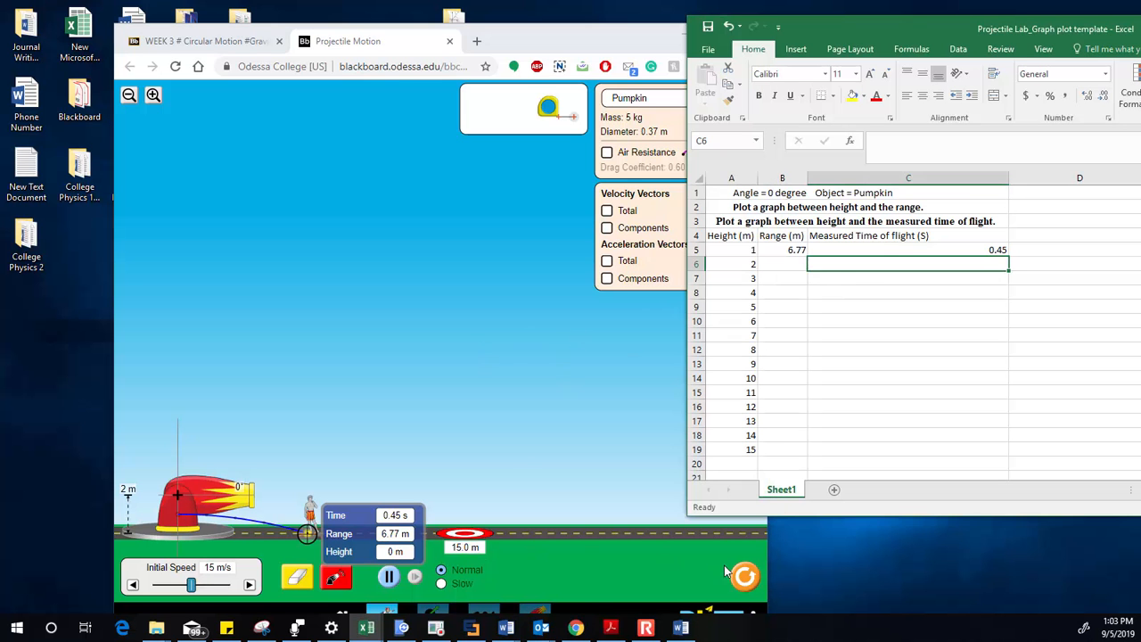
{"action": "left_click_drag", "start_coordinate": [339, 521], "coordinate": [373, 260]}
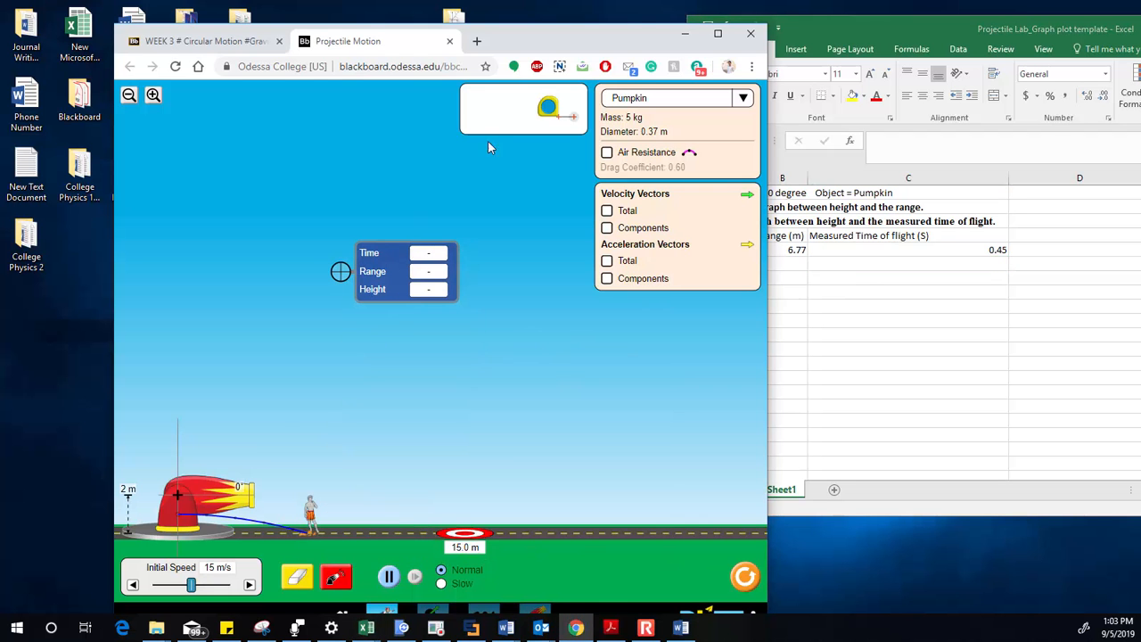
Fire the pumpkin from 2 m, probe its landing point, and record range 9.58 in B6 and flight time 0.64 in C6
{"action": "left_click", "coordinate": [336, 582]}
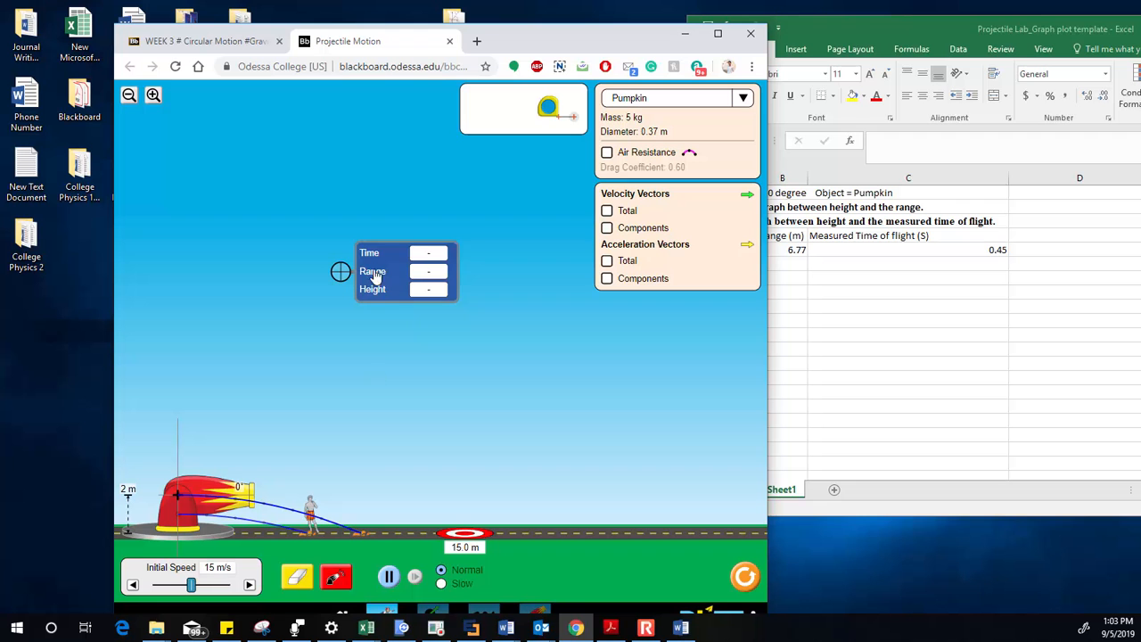
{"action": "left_click_drag", "start_coordinate": [342, 273], "coordinate": [363, 539]}
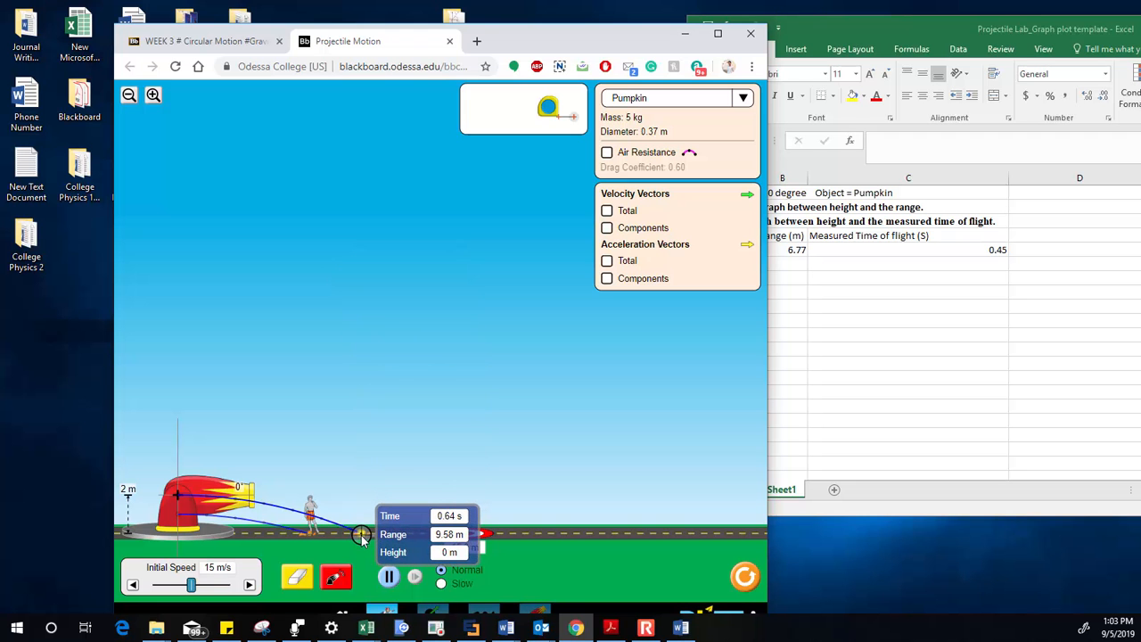
{"action": "left_click", "coordinate": [830, 265]}
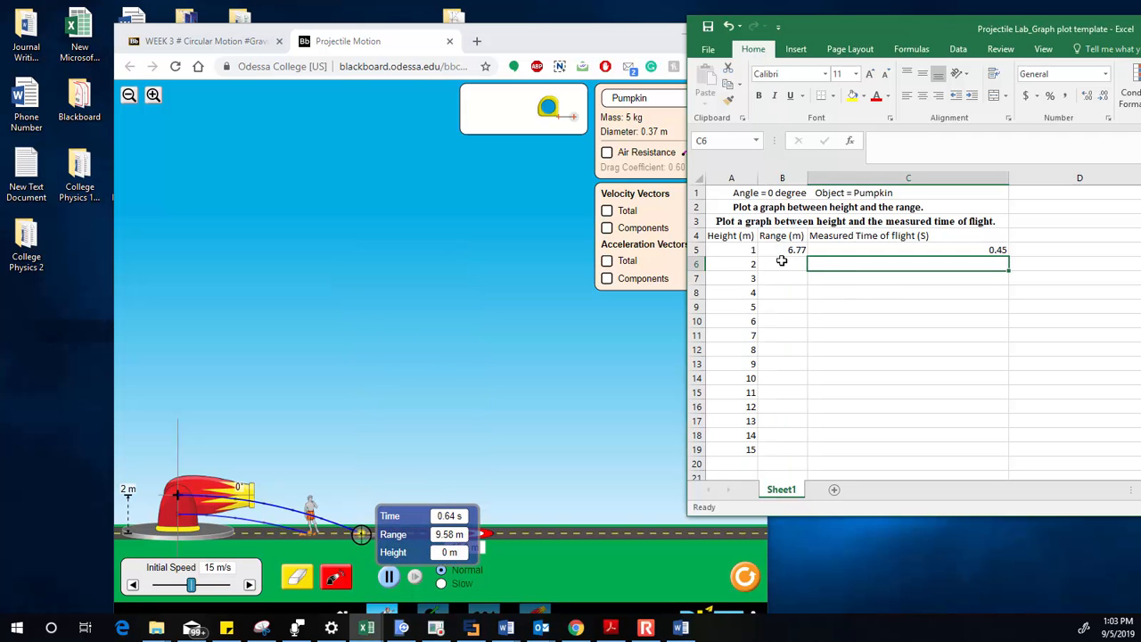
{"action": "type", "text": "0.64"}
{"action": "key", "text": "Return"}
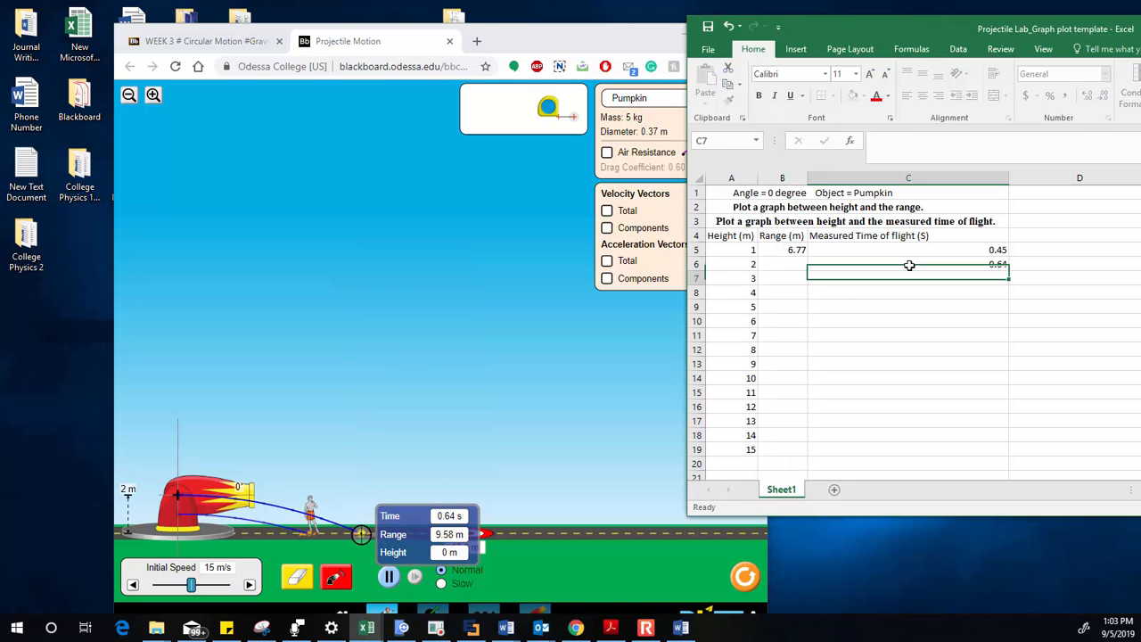
{"action": "left_click", "coordinate": [787, 263]}
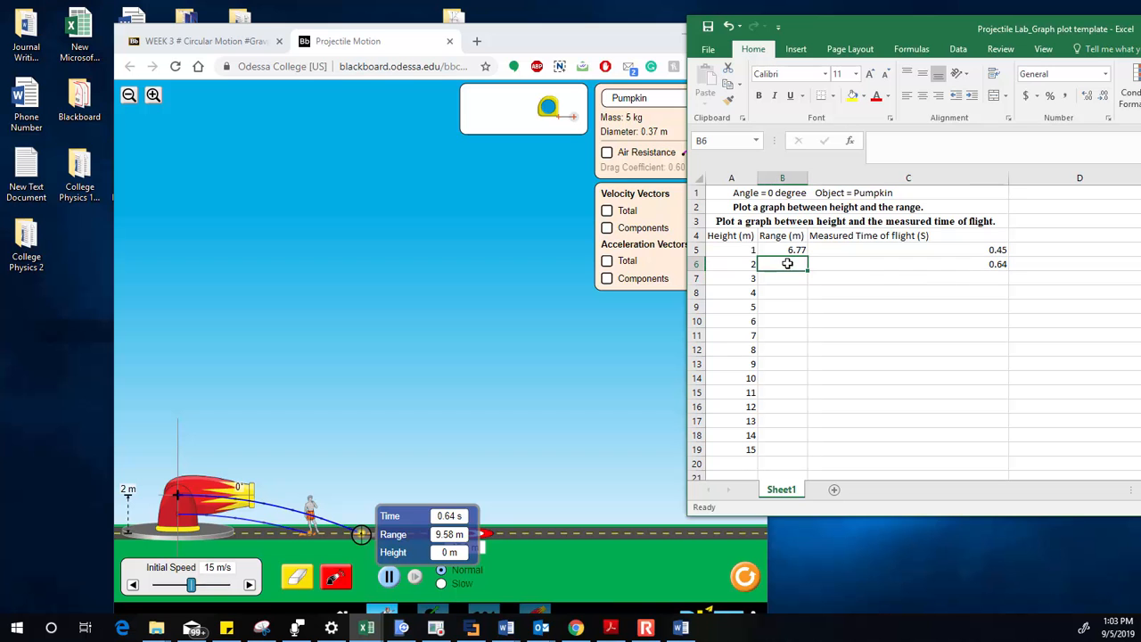
{"action": "type", "text": "9.58"}
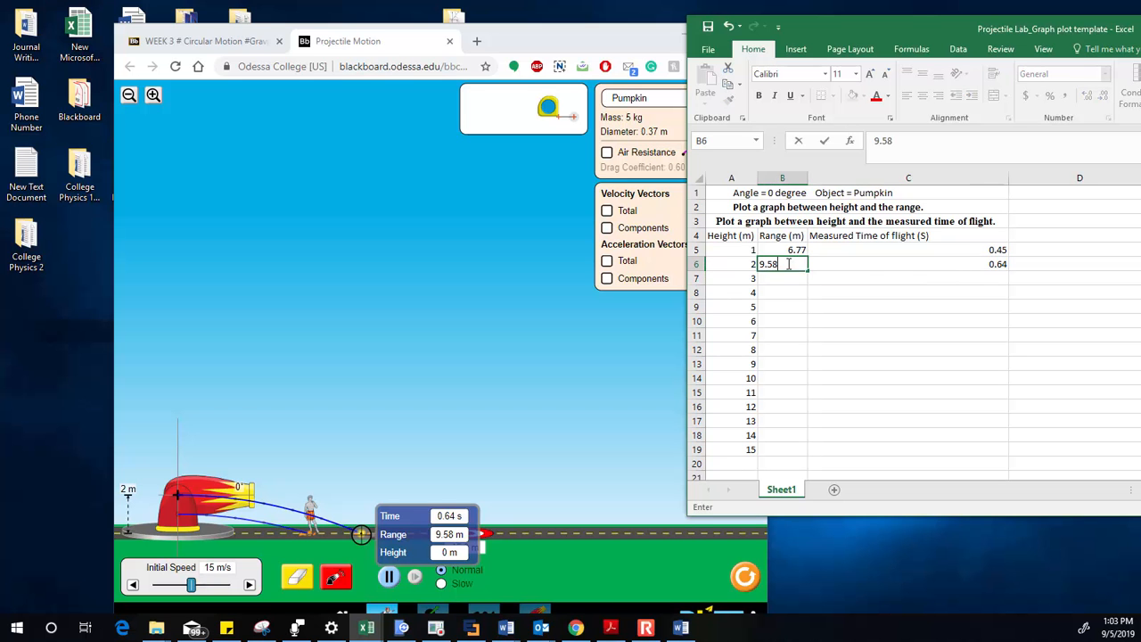
{"action": "key", "text": "Return"}
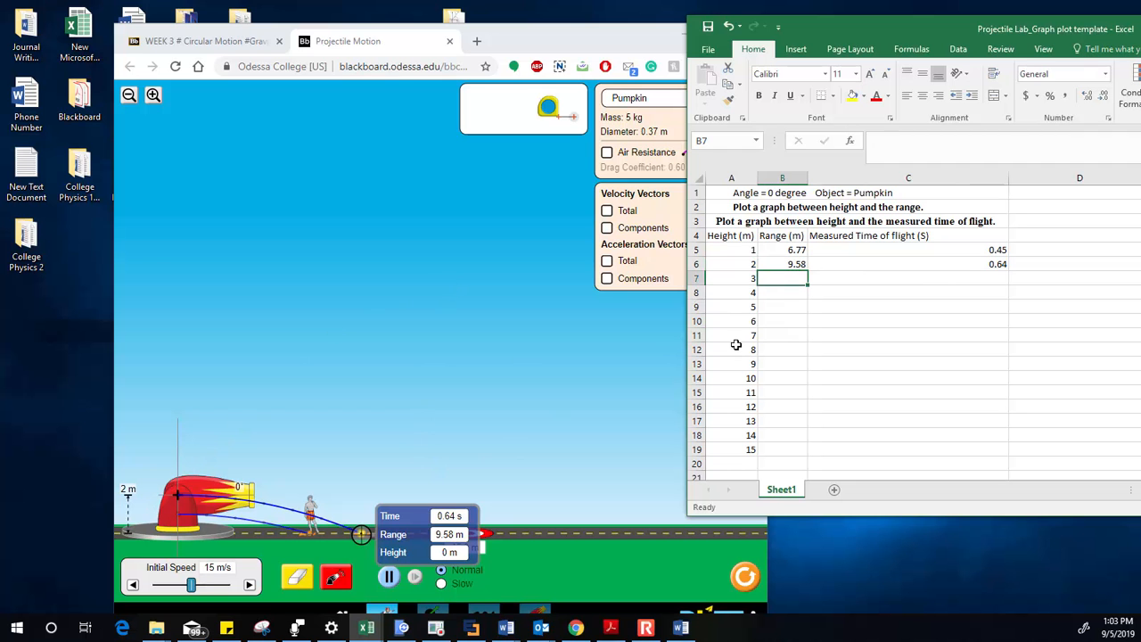
Raise the cannon to 15 m, fire the pumpkin, and place the probe on its landing point with its readings fully in view
{"action": "left_click_drag", "start_coordinate": [179, 504], "coordinate": [154, 209]}
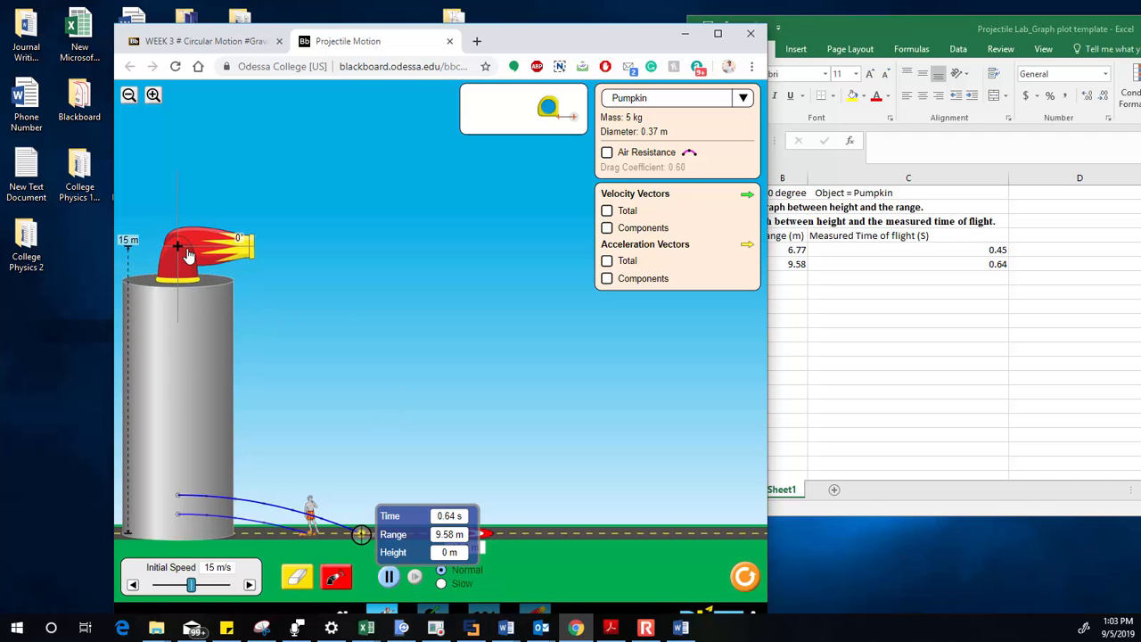
{"action": "left_click", "coordinate": [336, 578]}
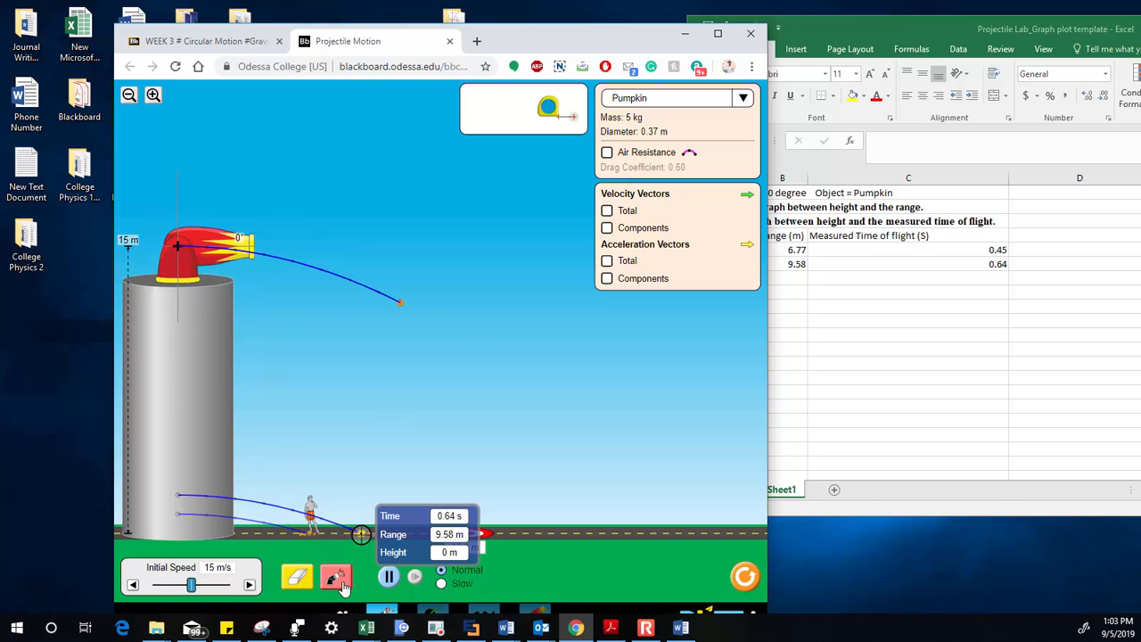
{"action": "left_click_drag", "start_coordinate": [371, 545], "coordinate": [682, 541]}
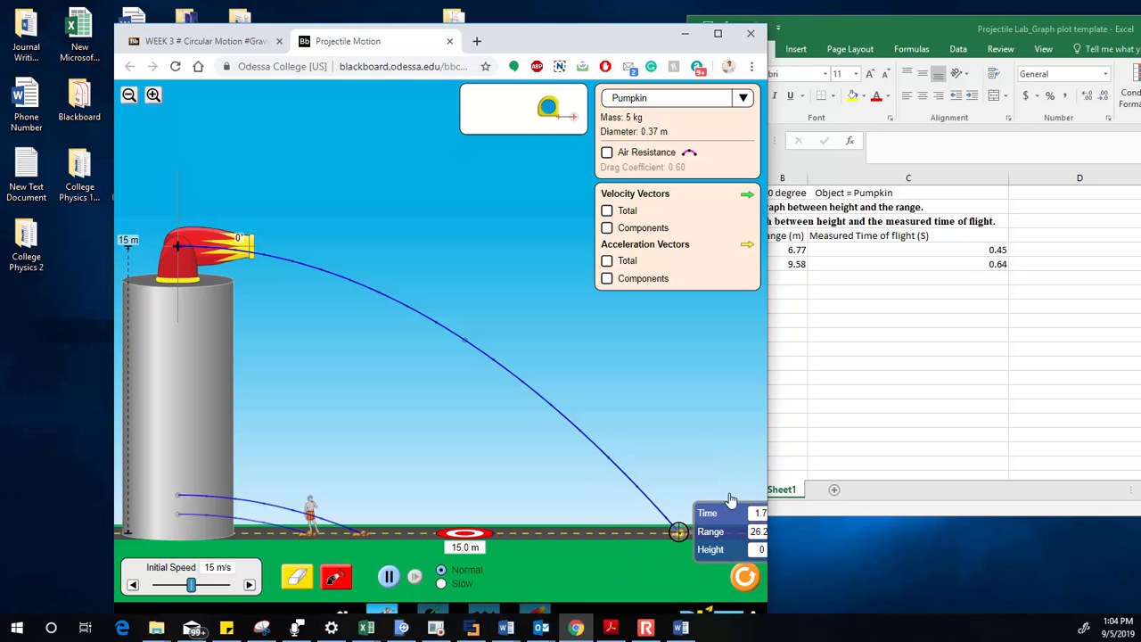
{"action": "left_click_drag", "start_coordinate": [764, 426], "coordinate": [590, 438]}
{"action": "left_click_drag", "start_coordinate": [747, 436], "coordinate": [1076, 433]}
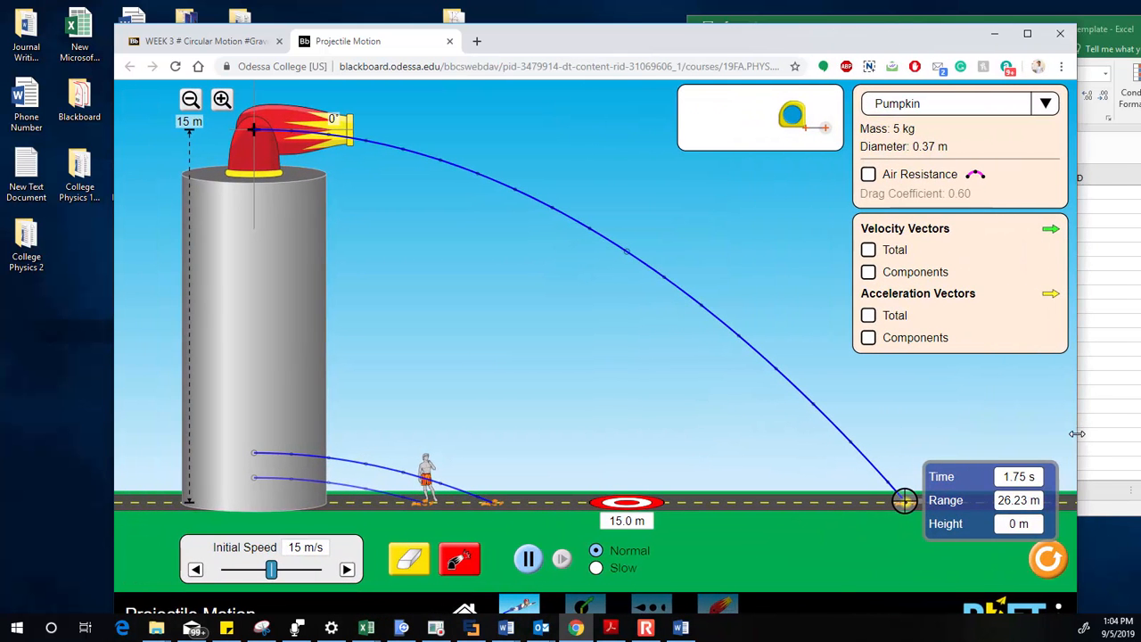
Record the 15 m trial in the workbook with a flight time of 1.75 in C19 and a range of 26.23 in B19
{"action": "left_click", "coordinate": [1128, 363]}
{"action": "left_click", "coordinate": [965, 282]}
{"action": "type", "text": "1"}
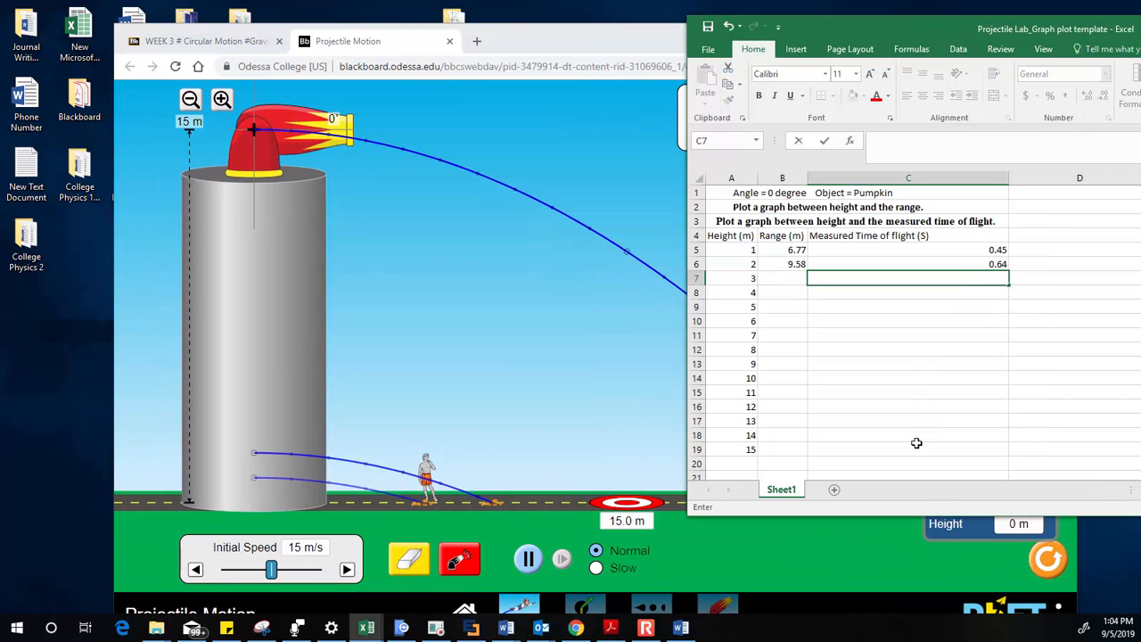
{"action": "left_click", "coordinate": [917, 449]}
{"action": "type", "text": "1.75"}
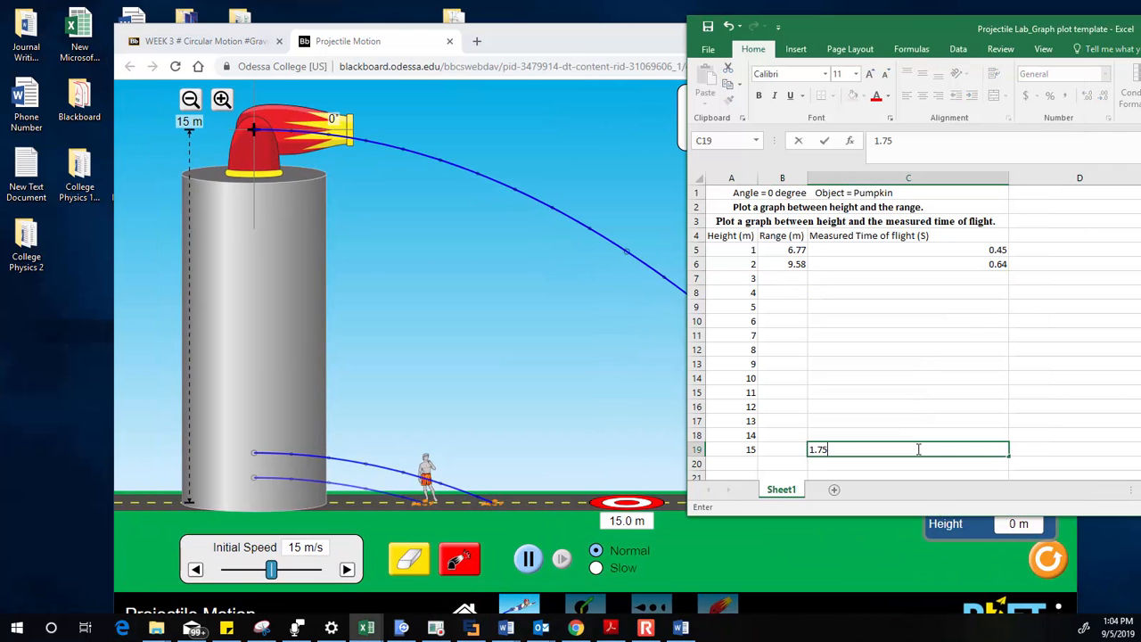
{"action": "left_click", "coordinate": [786, 454]}
{"action": "left_click", "coordinate": [586, 364]}
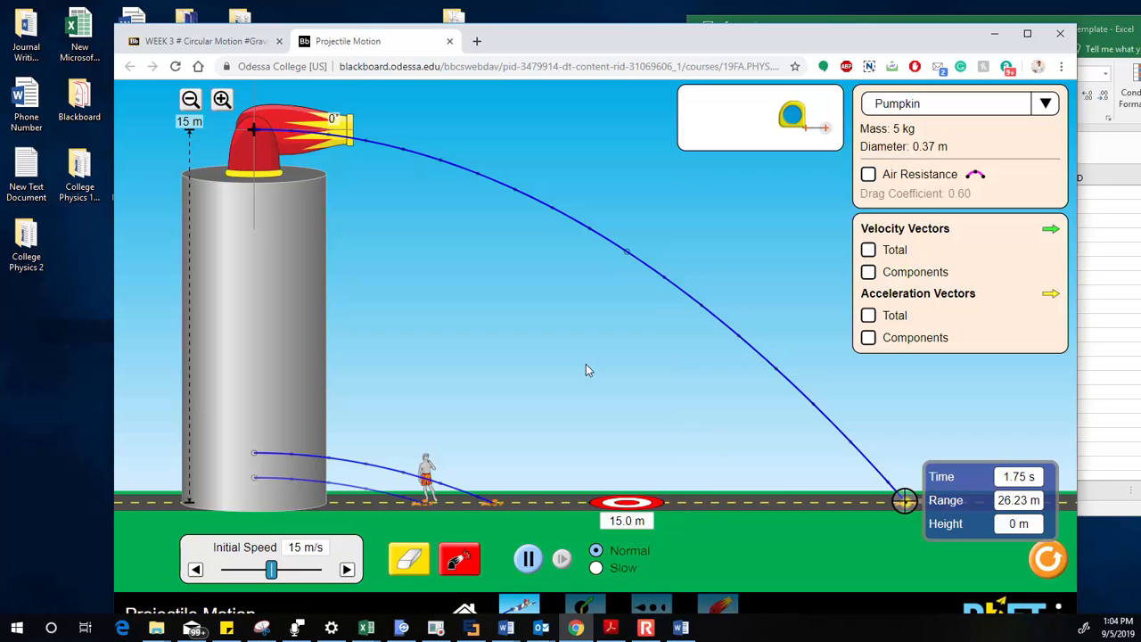
{"action": "left_click", "coordinate": [1116, 396]}
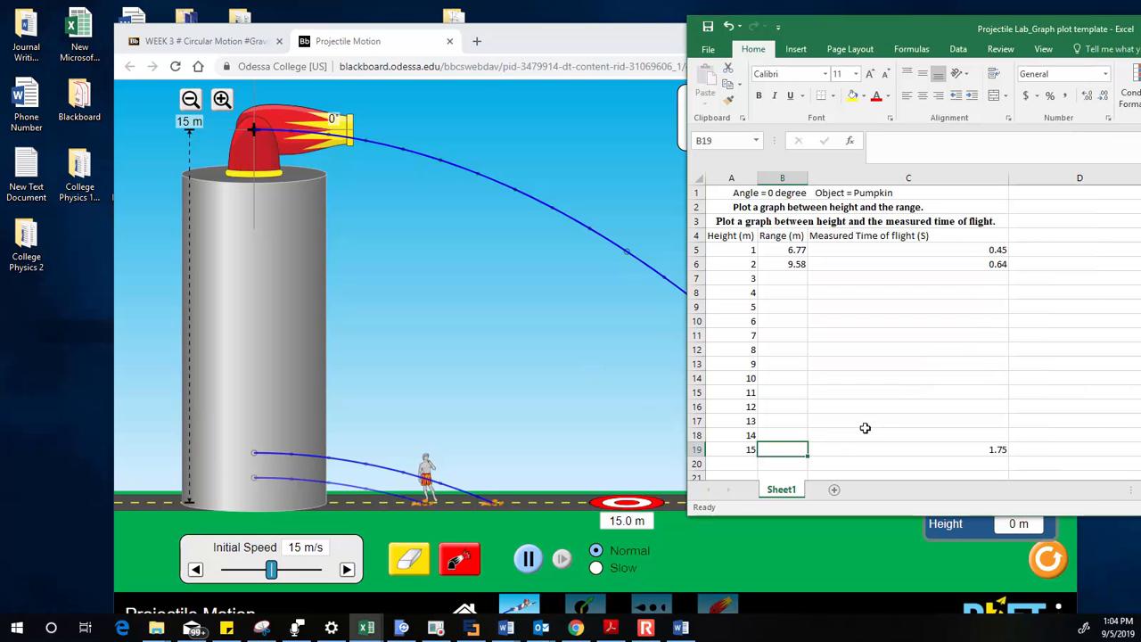
{"action": "type", "text": "26.23"}
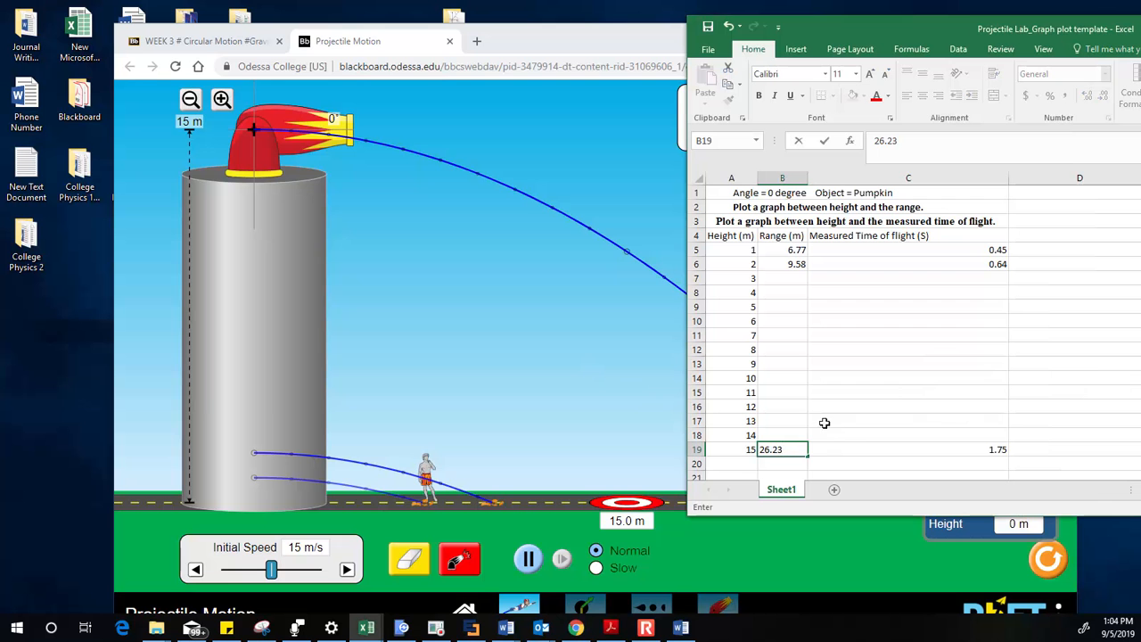
{"action": "left_click", "coordinate": [1069, 398]}
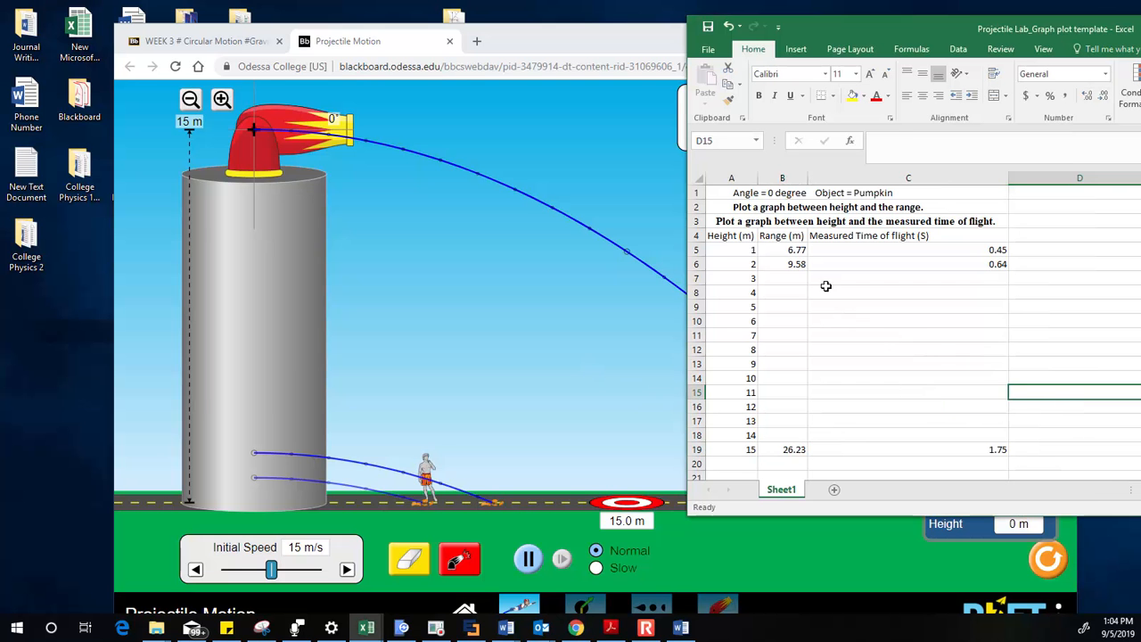
Maximize the workbook and insert a scatter chart with smooth lines and markers from the height and range data in A4:B19
{"action": "left_click_drag", "start_coordinate": [788, 278], "coordinate": [923, 419]}
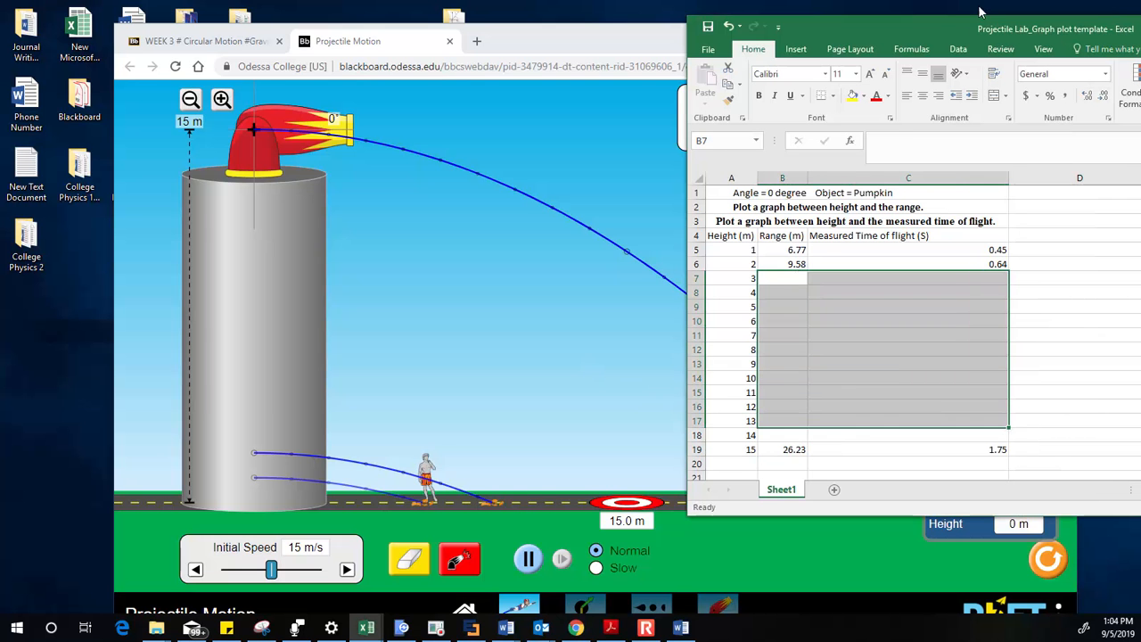
{"action": "left_click_drag", "start_coordinate": [940, 29], "coordinate": [553, 46]}
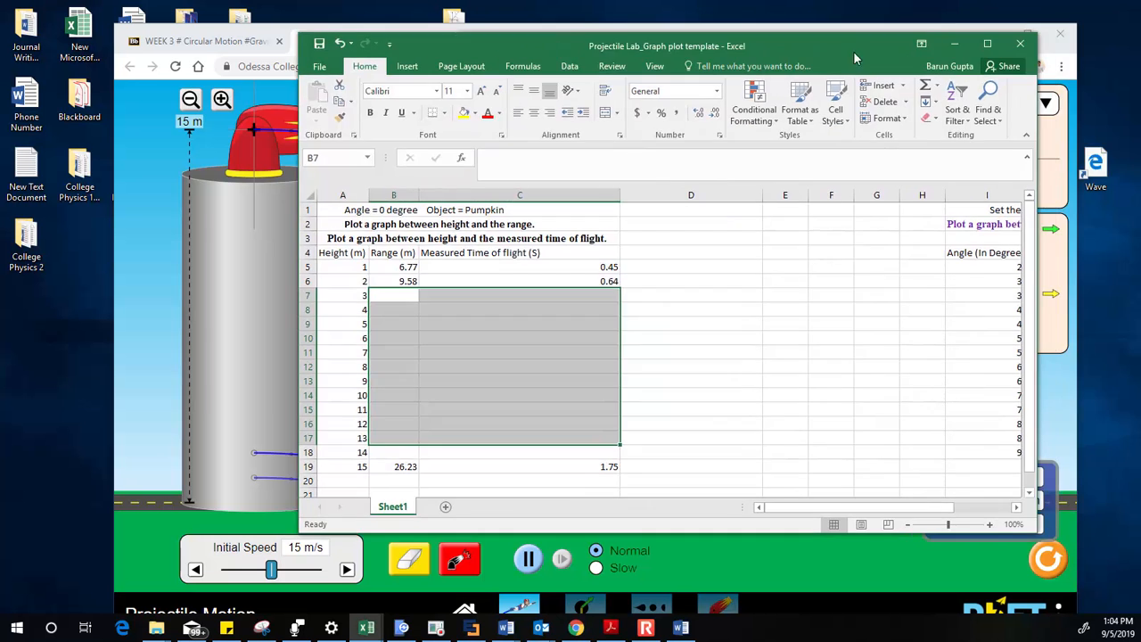
{"action": "left_click", "coordinate": [987, 43]}
{"action": "left_click_drag", "start_coordinate": [49, 222], "coordinate": [80, 431]}
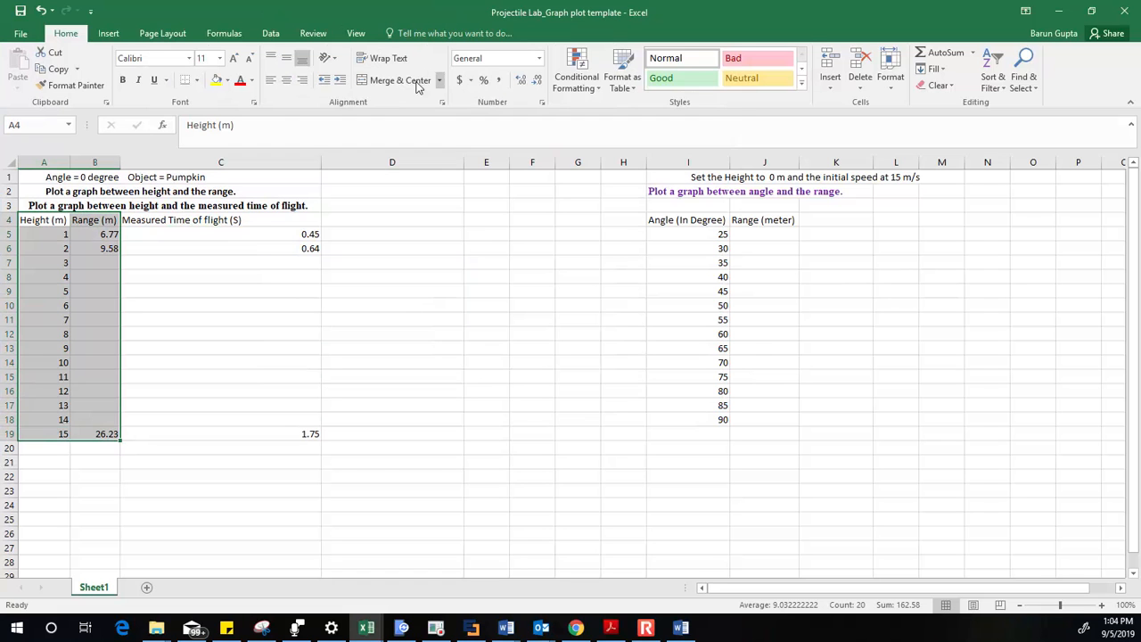
{"action": "left_click", "coordinate": [109, 36]}
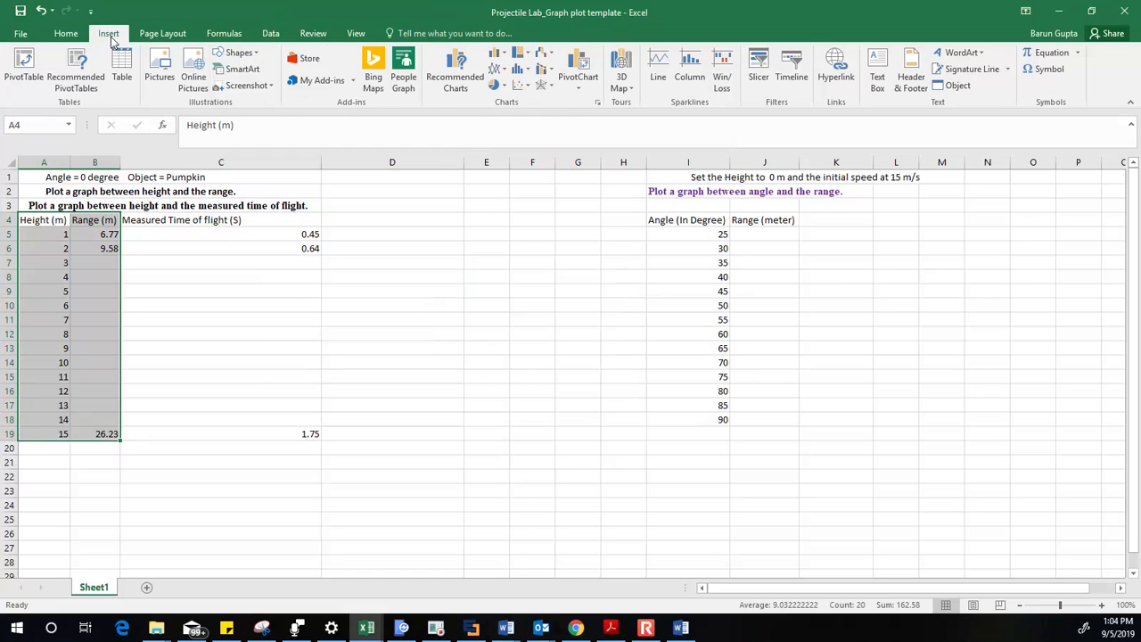
{"action": "left_click", "coordinate": [520, 85]}
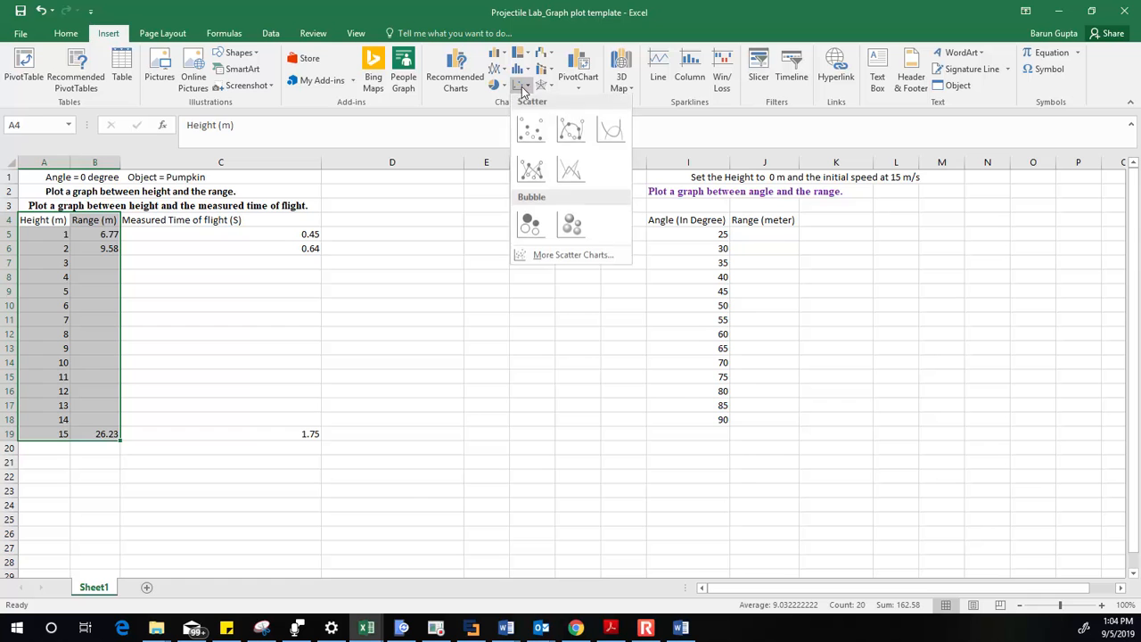
{"action": "left_click", "coordinate": [571, 131]}
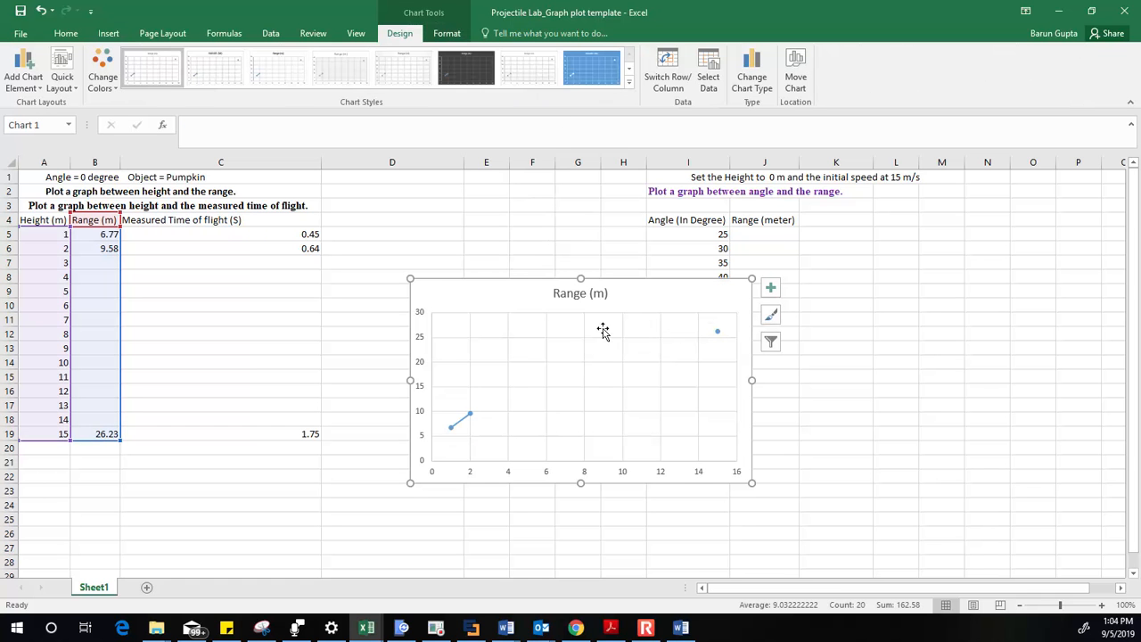
Enter sample ranges of 10 in B7 and 12 in B8 for the 3 m and 4 m heights
{"action": "left_click", "coordinate": [101, 265]}
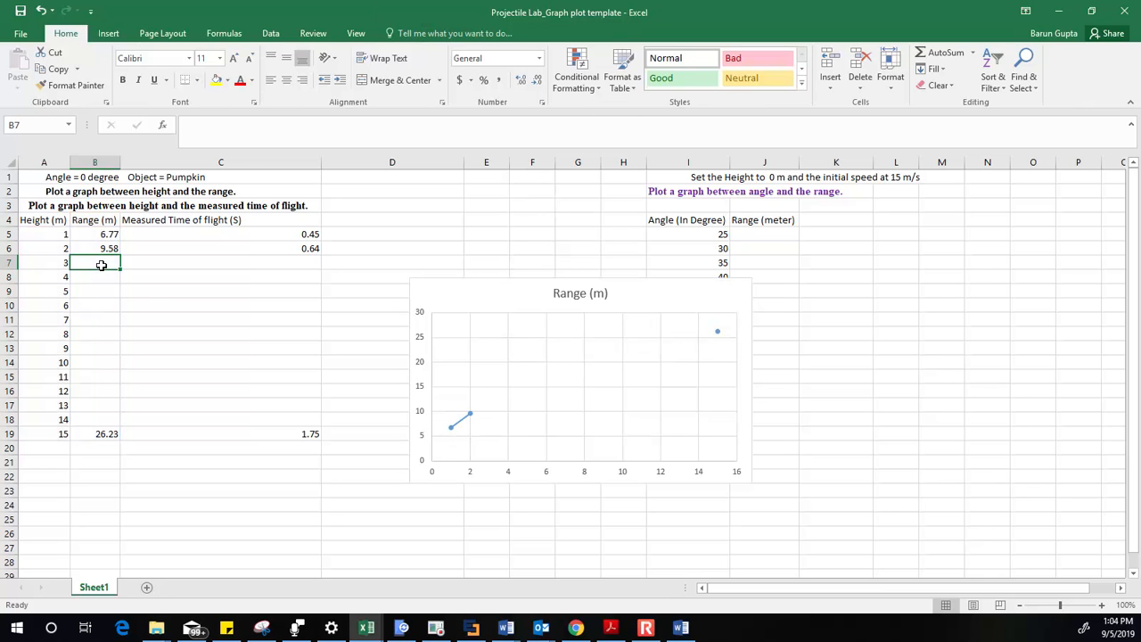
{"action": "type", "text": "10"}
{"action": "key", "text": "Return"}
{"action": "type", "text": "25"}
{"action": "key", "text": "Return"}
{"action": "left_click", "coordinate": [114, 278]}
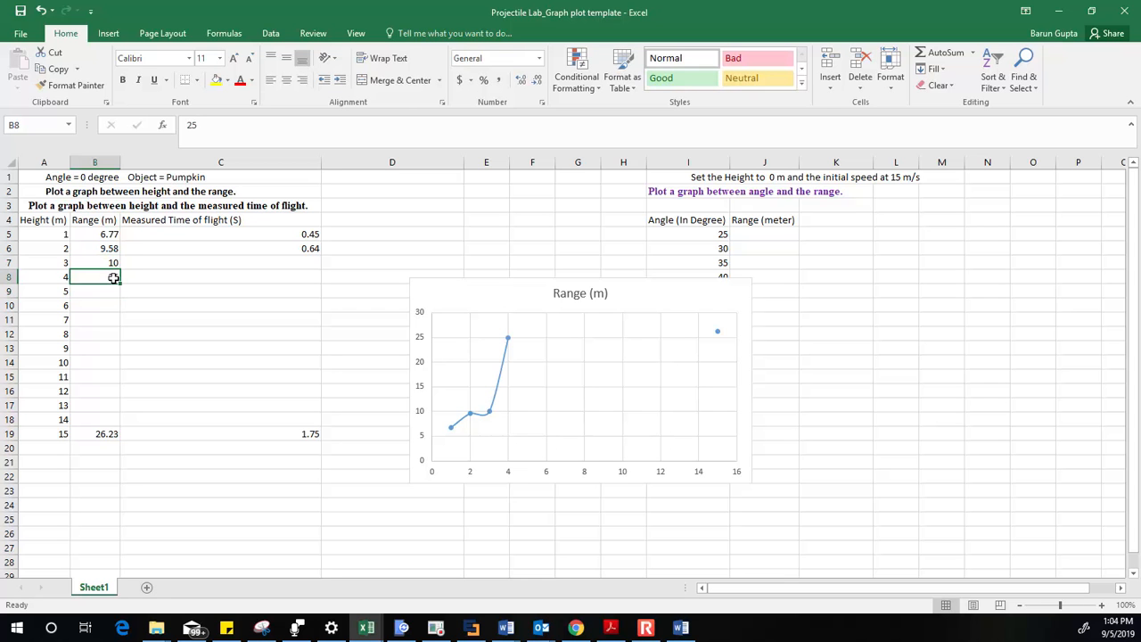
{"action": "type", "text": "12"}
{"action": "key", "text": "Return"}
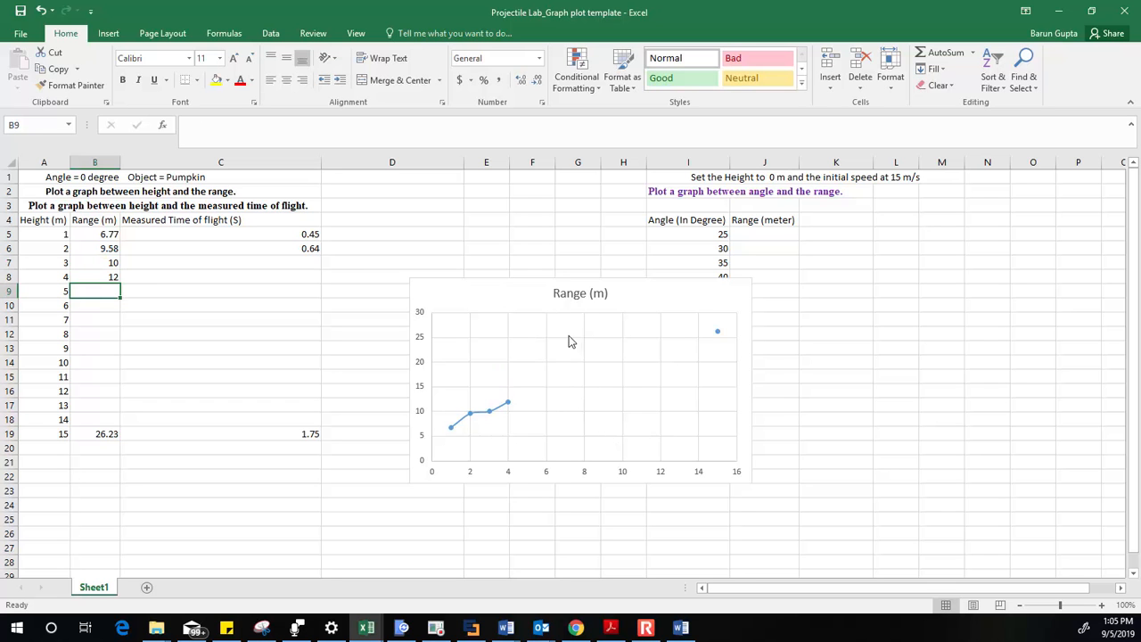
Add axis titles to the range chart and label the horizontal axis "Height (m)"
{"action": "left_click", "coordinate": [694, 299]}
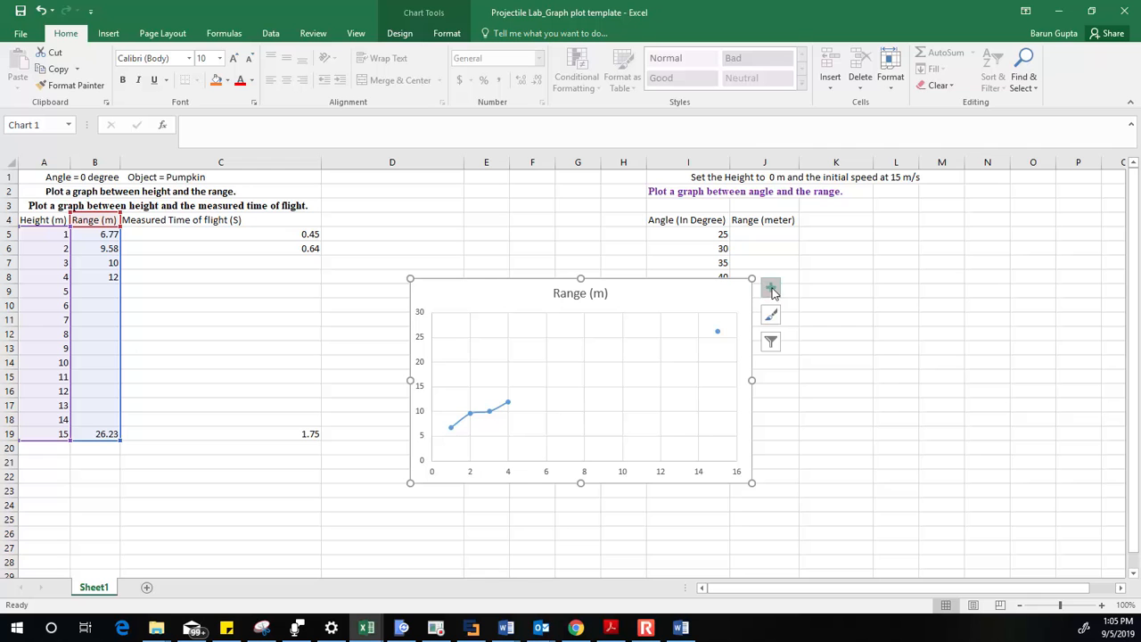
{"action": "left_click", "coordinate": [771, 288]}
{"action": "left_click", "coordinate": [806, 315]}
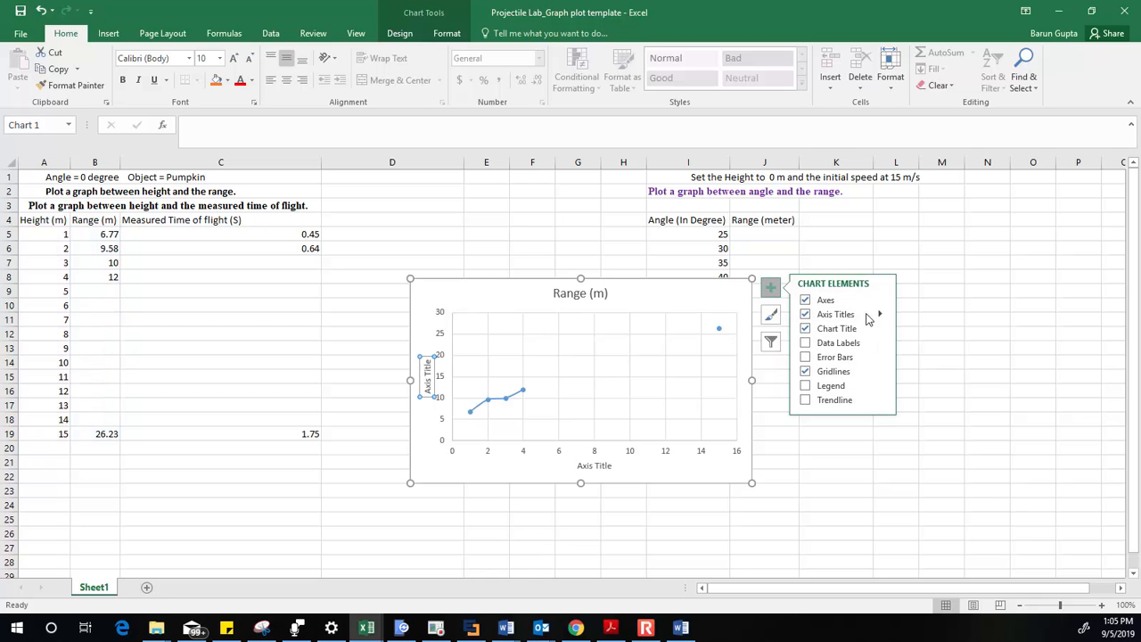
{"action": "double_click", "coordinate": [600, 467]}
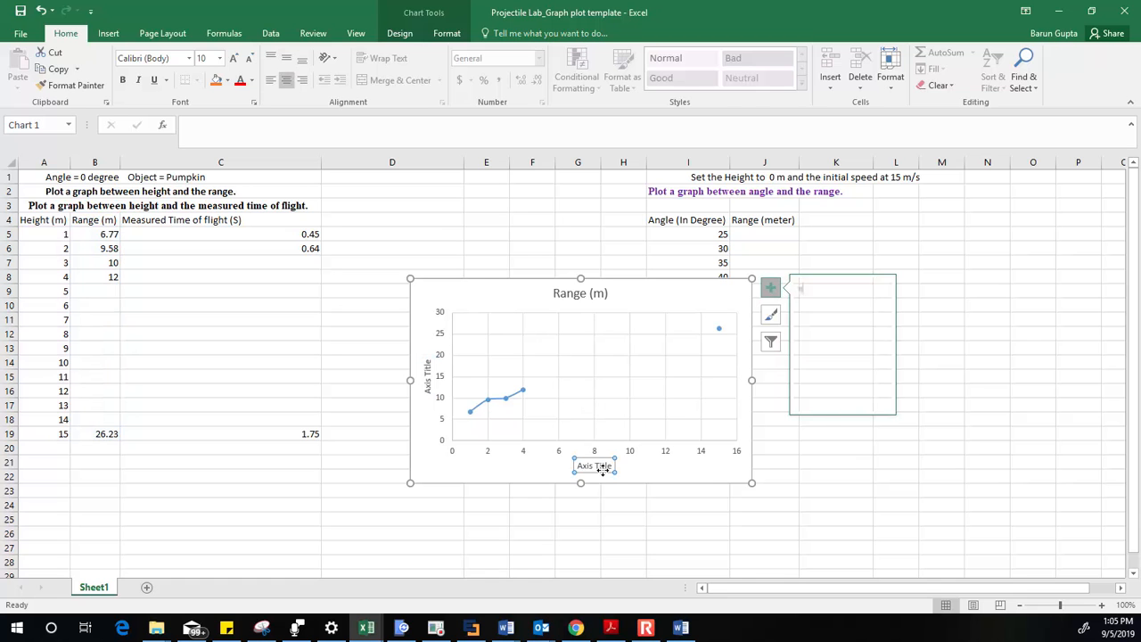
{"action": "double_click", "coordinate": [599, 466]}
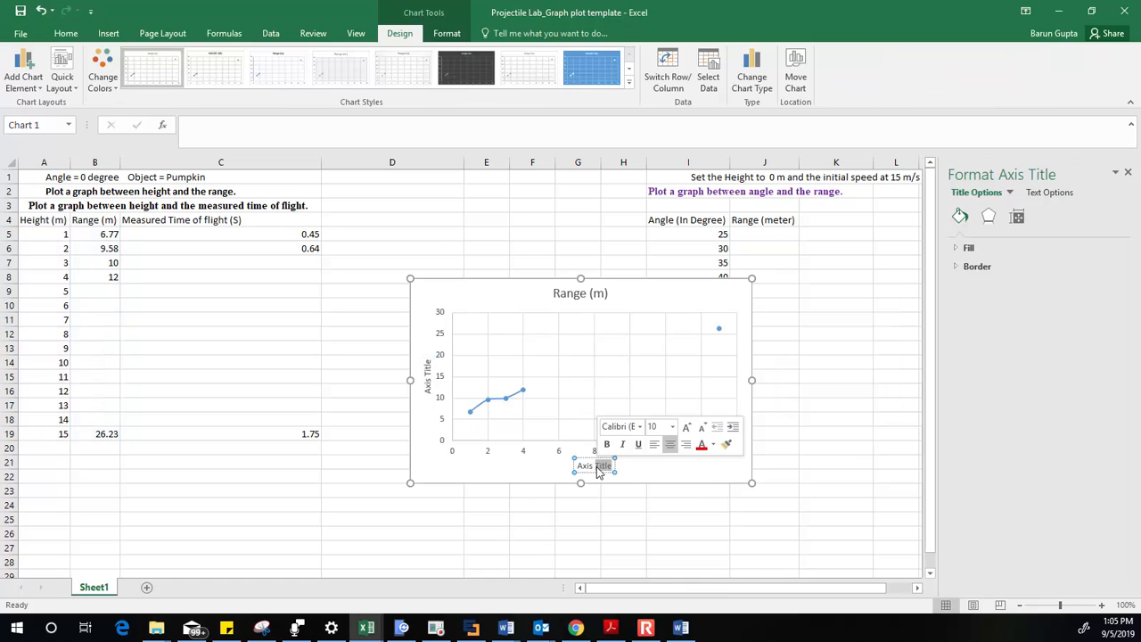
{"action": "triple_click", "coordinate": [590, 463]}
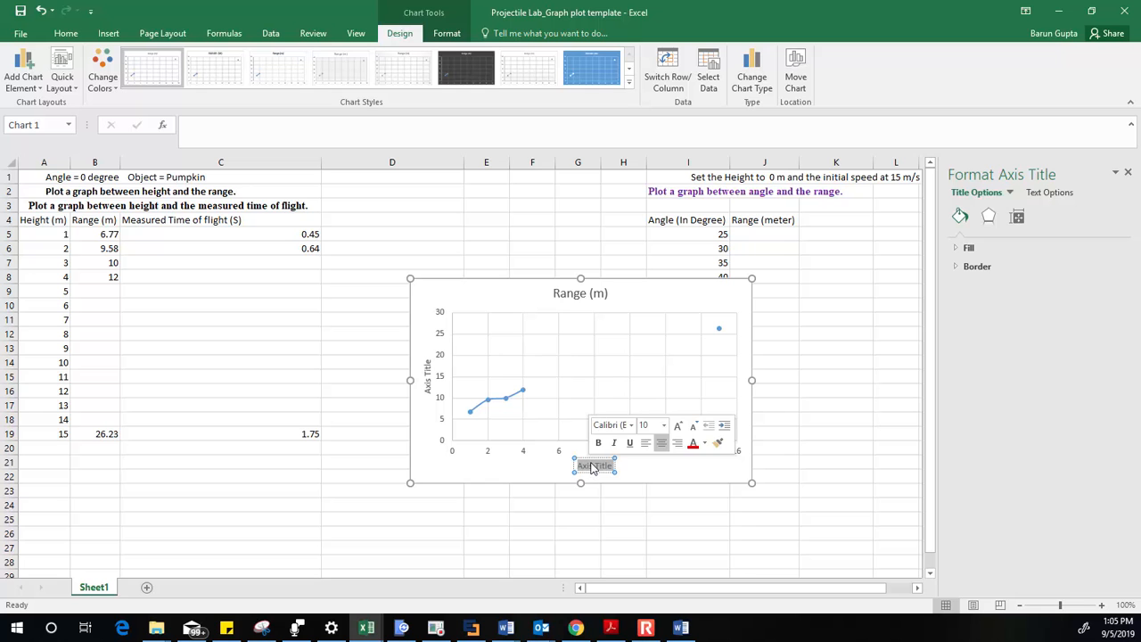
{"action": "type", "text": "Height"}
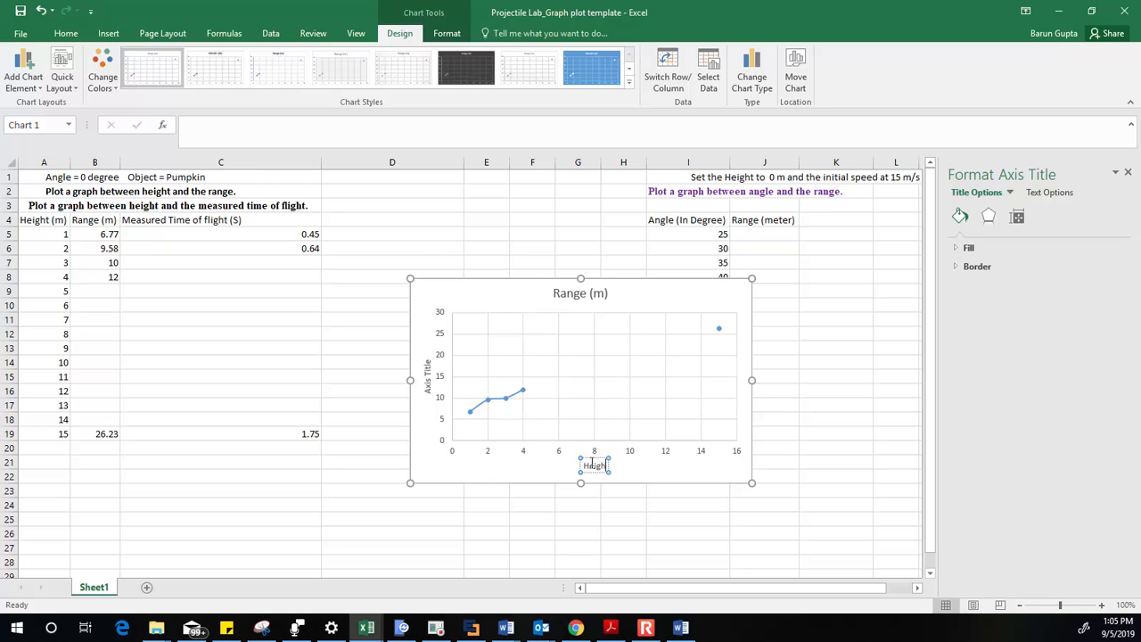
{"action": "type", "text": " (m)"}
Label the chart's vertical axis "Range (m)" and finish editing the title
{"action": "left_click", "coordinate": [426, 378]}
{"action": "triple_click", "coordinate": [427, 381]}
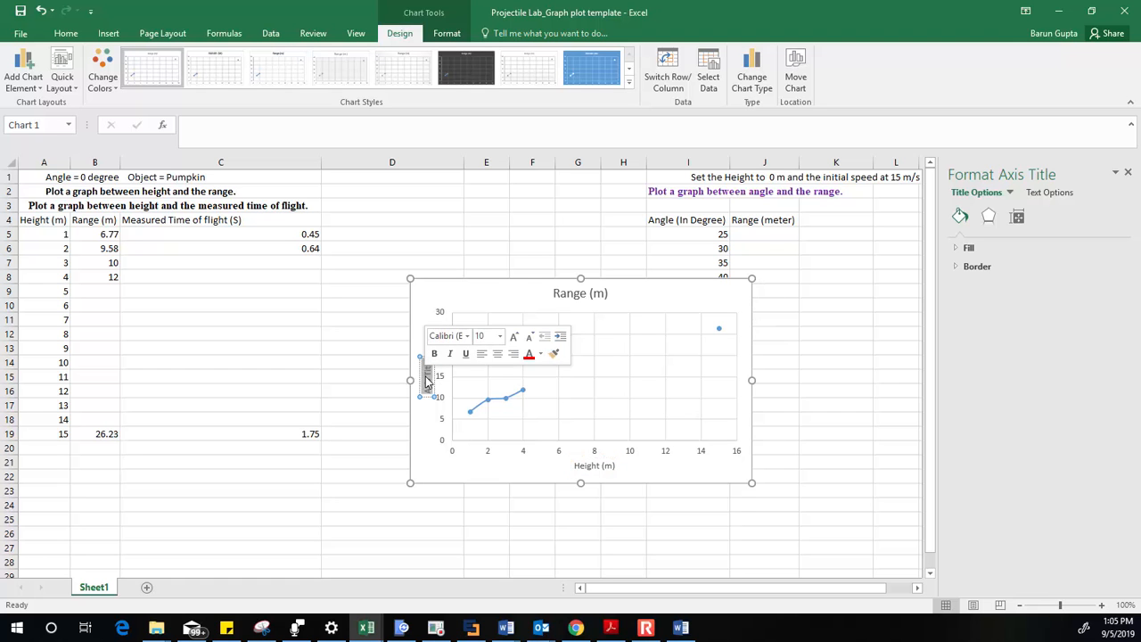
{"action": "key", "text": "BackSpace"}
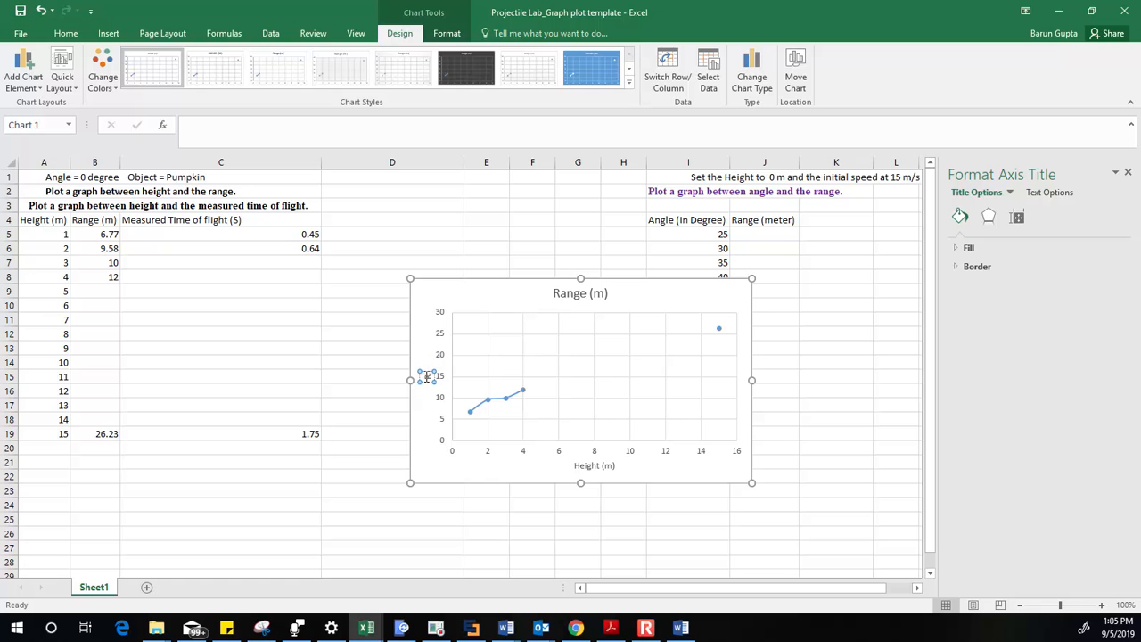
{"action": "type", "text": "Range (m)"}
{"action": "left_click", "coordinate": [809, 365]}
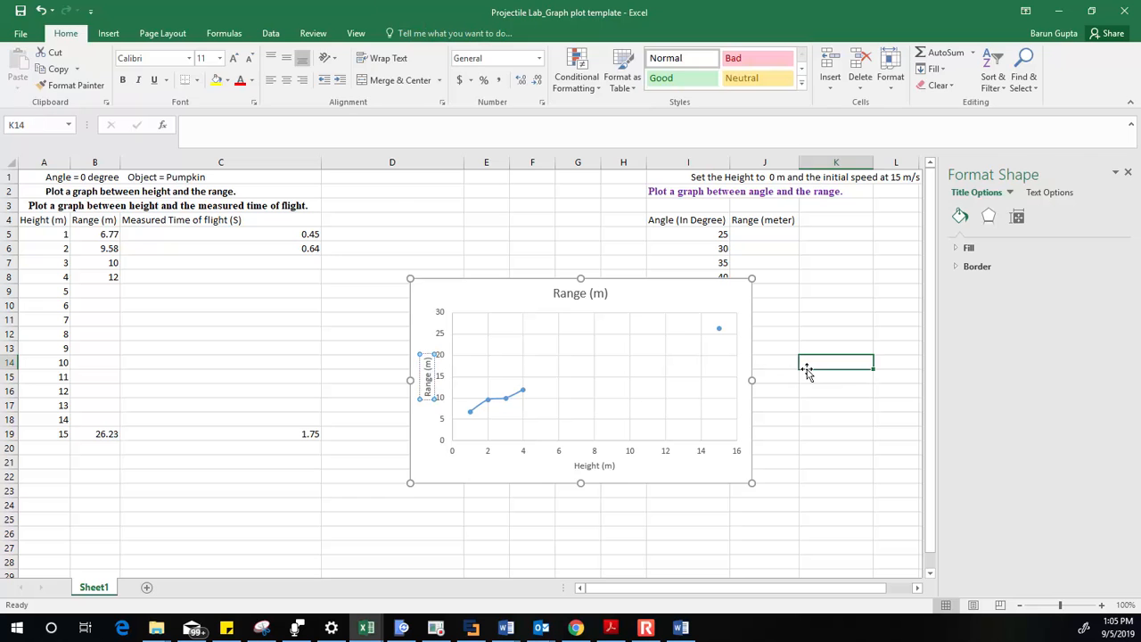
Copy the range chart and paste it into the Projectile Lab Word document below the answer line of question 1(a)
{"action": "left_click", "coordinate": [452, 292]}
{"action": "right_click", "coordinate": [453, 295]}
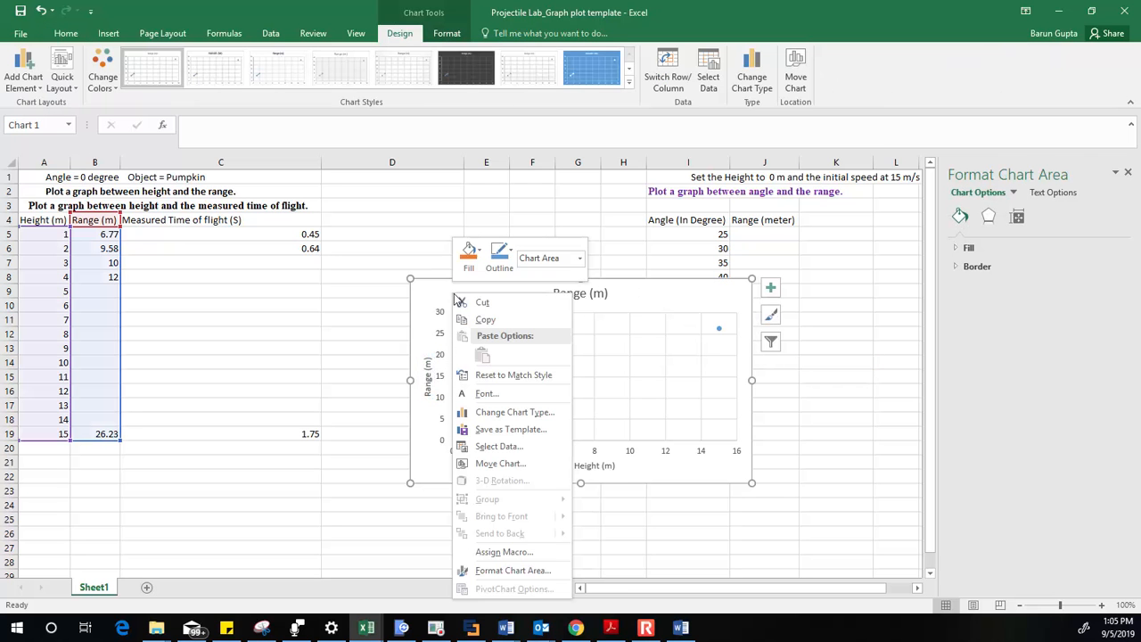
{"action": "left_click", "coordinate": [522, 319]}
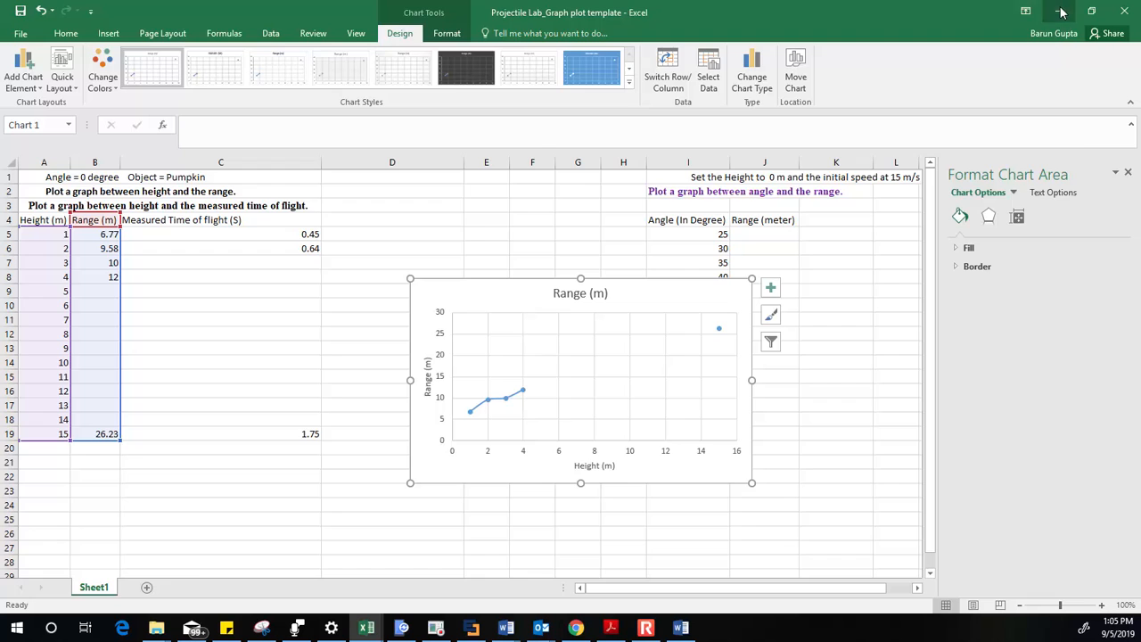
{"action": "left_click", "coordinate": [1059, 11]}
{"action": "left_click", "coordinate": [681, 627]}
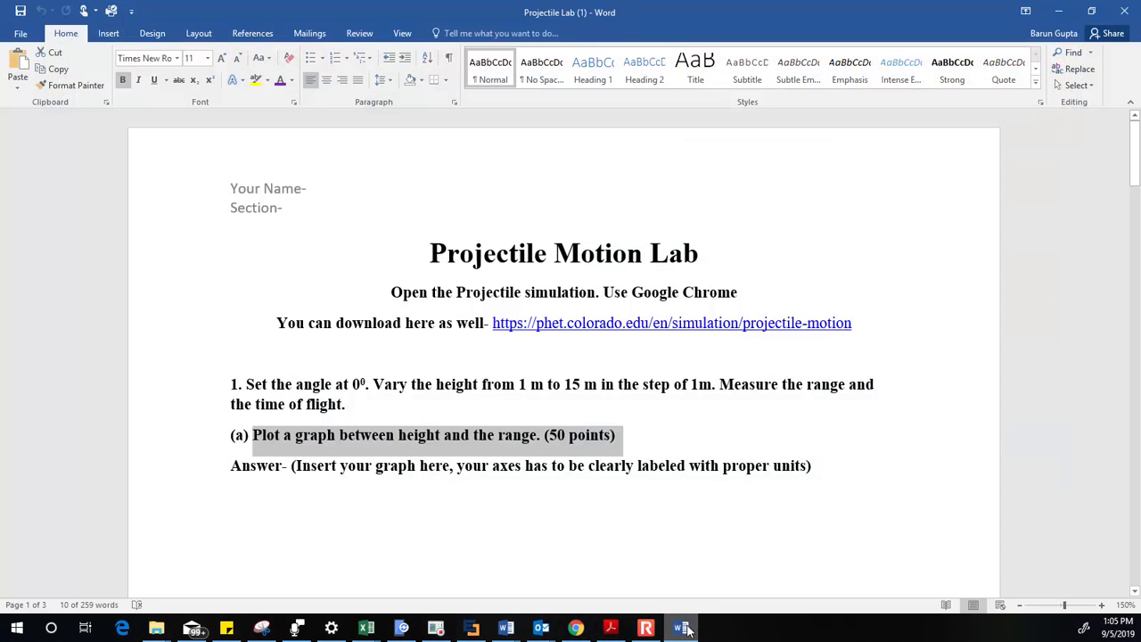
{"action": "left_click", "coordinate": [386, 522]}
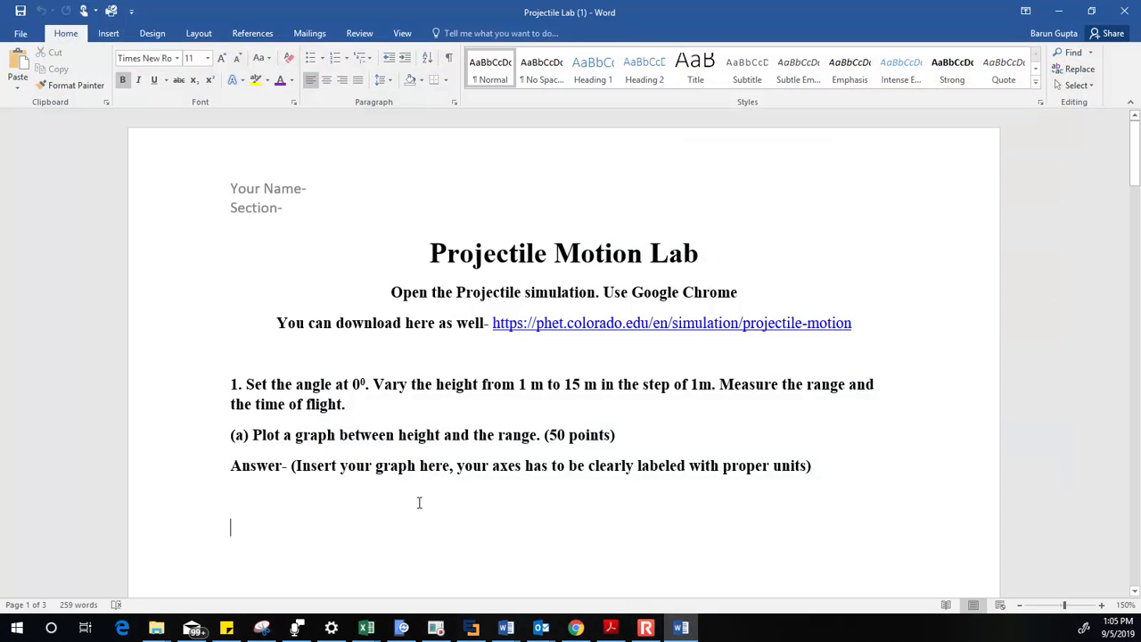
{"action": "key", "text": "ctrl+v"}
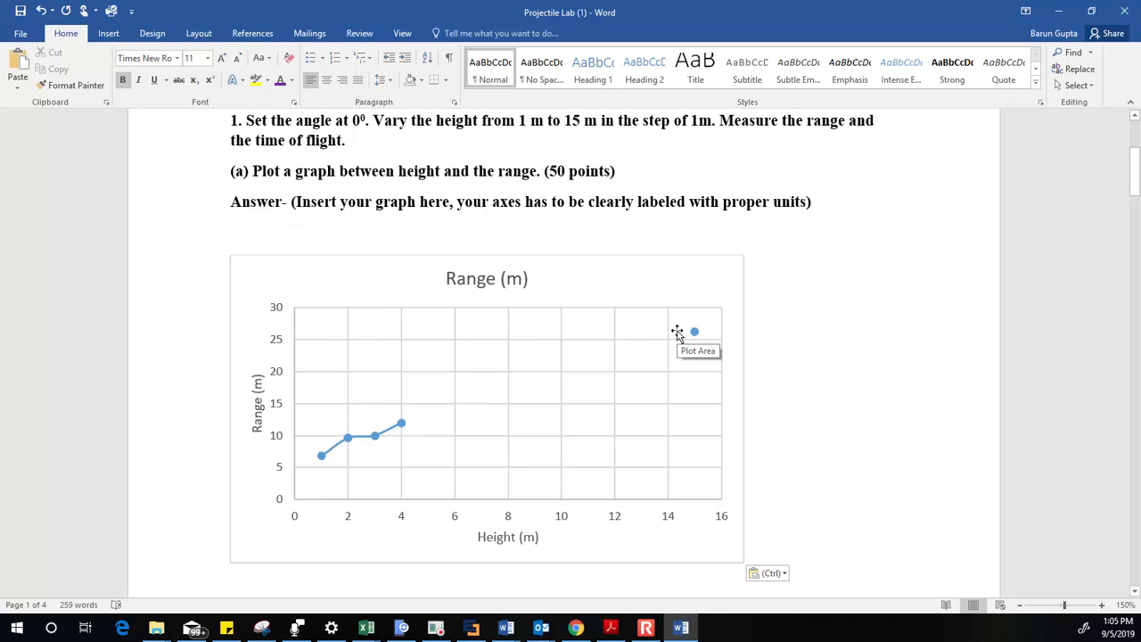
Delete the surplus blank lines between the pasted range chart and question (c) in the lab document
{"action": "scroll", "coordinate": [343, 301], "scroll_direction": "down", "scroll_amount": 2}
{"action": "scroll", "coordinate": [343, 302], "scroll_direction": "up", "scroll_amount": 4}
{"action": "scroll", "coordinate": [348, 303], "scroll_direction": "down", "scroll_amount": 1}
{"action": "scroll", "coordinate": [348, 303], "scroll_direction": "down", "scroll_amount": 10}
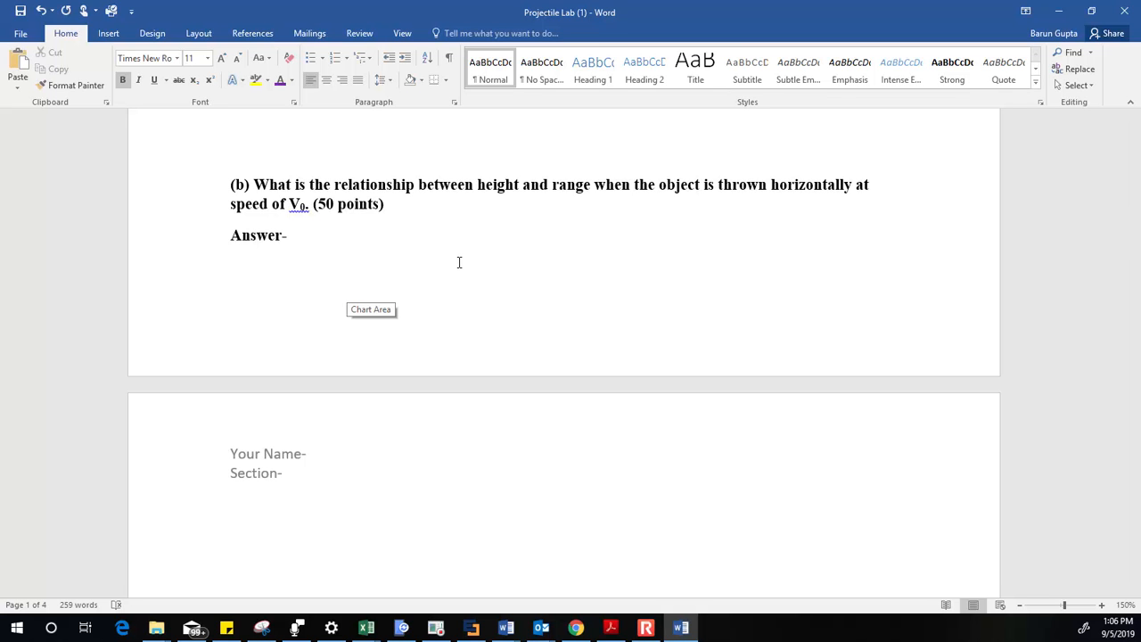
{"action": "scroll", "coordinate": [507, 265], "scroll_direction": "down", "scroll_amount": 5}
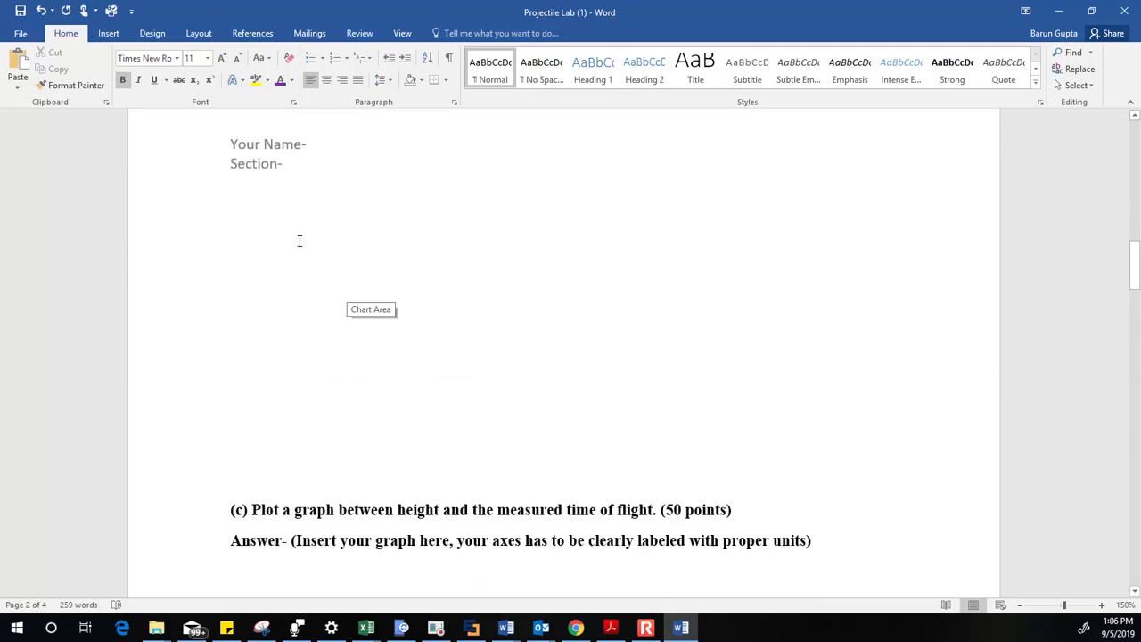
{"action": "key", "text": "Delete"}
{"action": "key", "text": "Delete"}
{"action": "key", "text": "Delete"}
{"action": "key", "text": "Delete"}
{"action": "key", "text": "Delete"}
{"action": "key", "text": "Delete"}
{"action": "key", "text": "Delete"}
{"action": "key", "text": "Delete"}
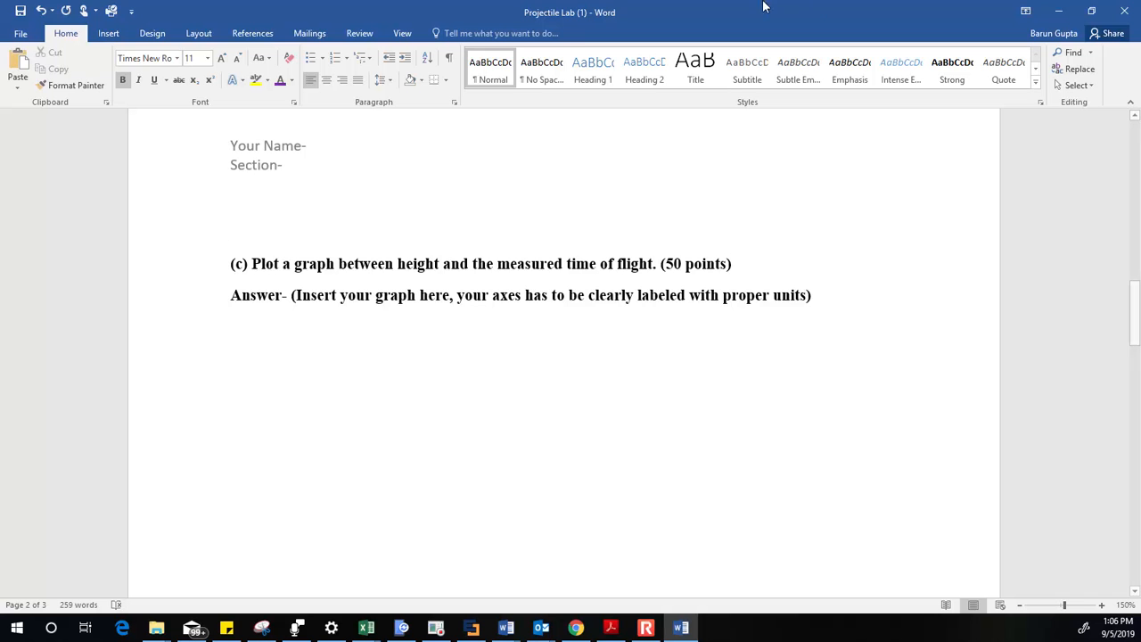
Switch back to the graph plot template workbook and move the range chart away from the height data, over columns G to L
{"action": "left_click", "coordinate": [1059, 13]}
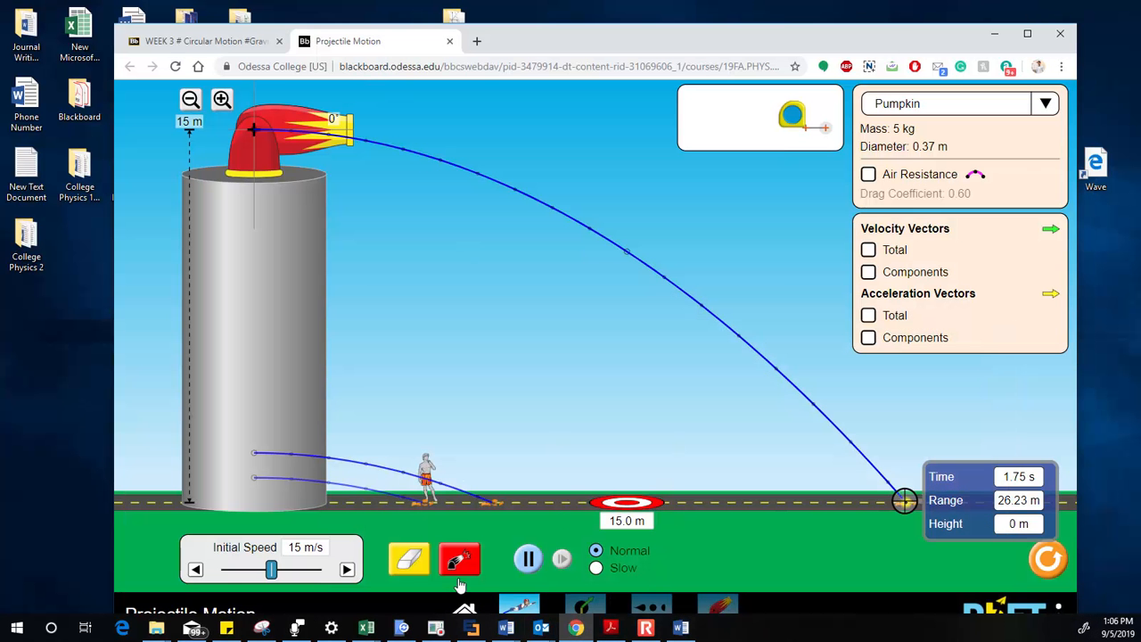
{"action": "mouse_move", "coordinate": [366, 628]}
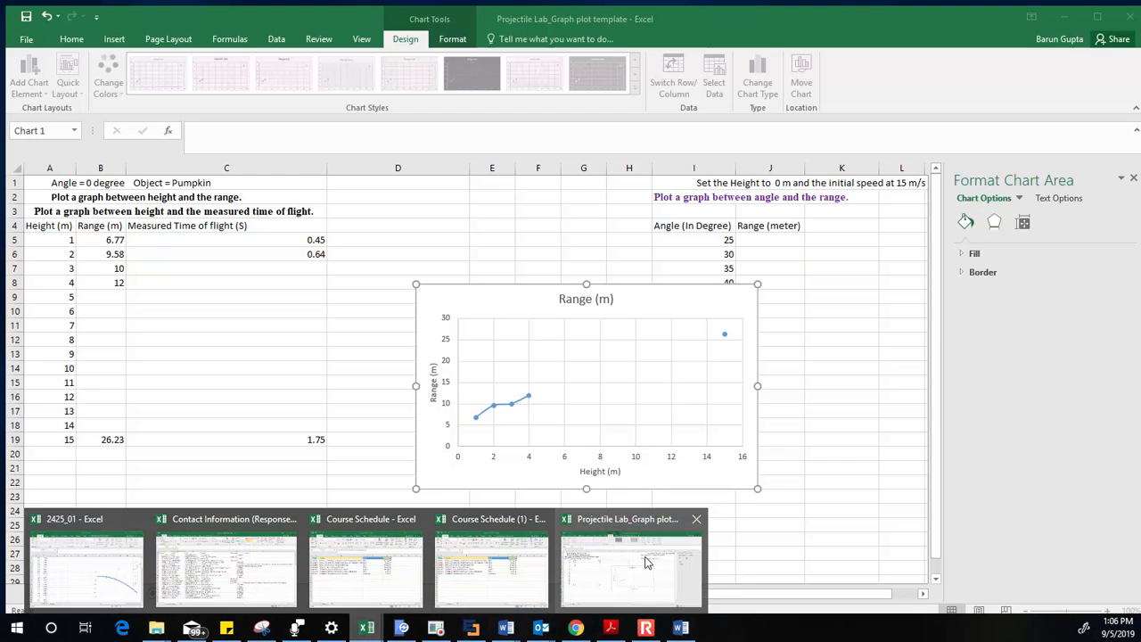
{"action": "left_click", "coordinate": [648, 561]}
{"action": "left_click_drag", "start_coordinate": [654, 294], "coordinate": [813, 217]}
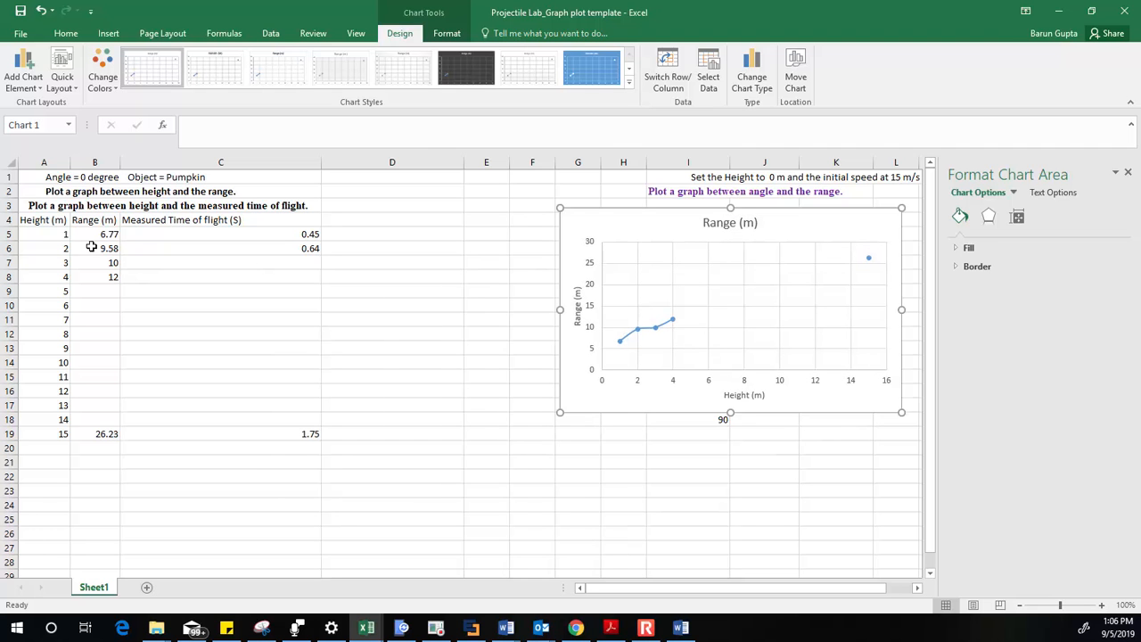
Insert a scatter chart with smooth lines and markers from the height data in A4:A19 and the flight times in C4:C19
{"action": "left_click_drag", "start_coordinate": [45, 219], "coordinate": [41, 433]}
{"action": "left_click", "coordinate": [158, 446]}
{"action": "left_click_drag", "start_coordinate": [252, 221], "coordinate": [265, 433]}
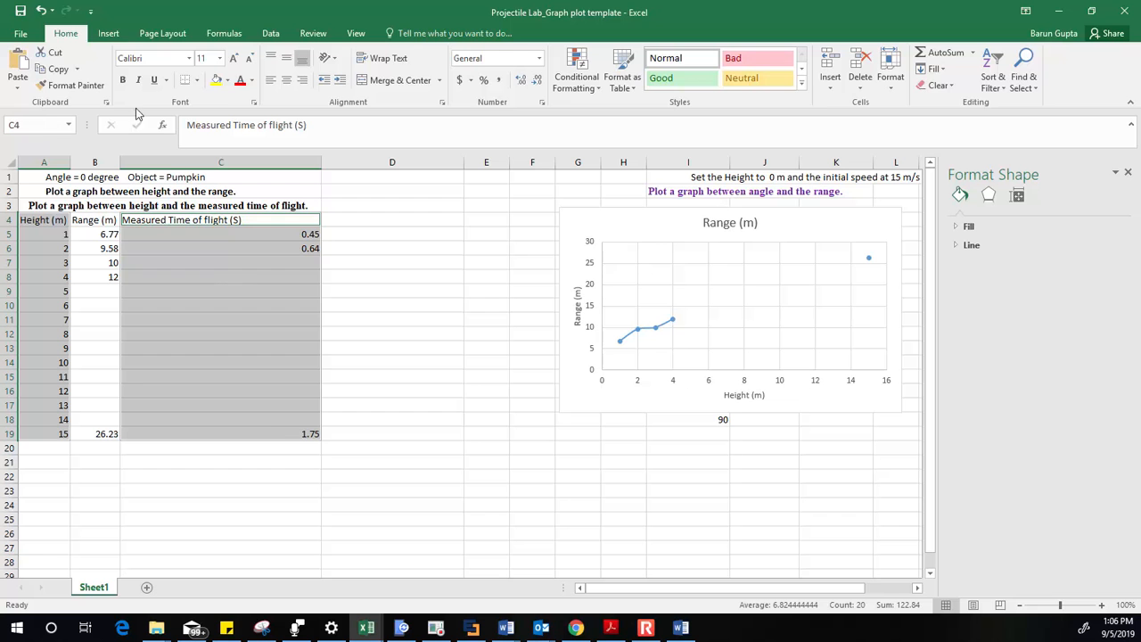
{"action": "left_click", "coordinate": [114, 34]}
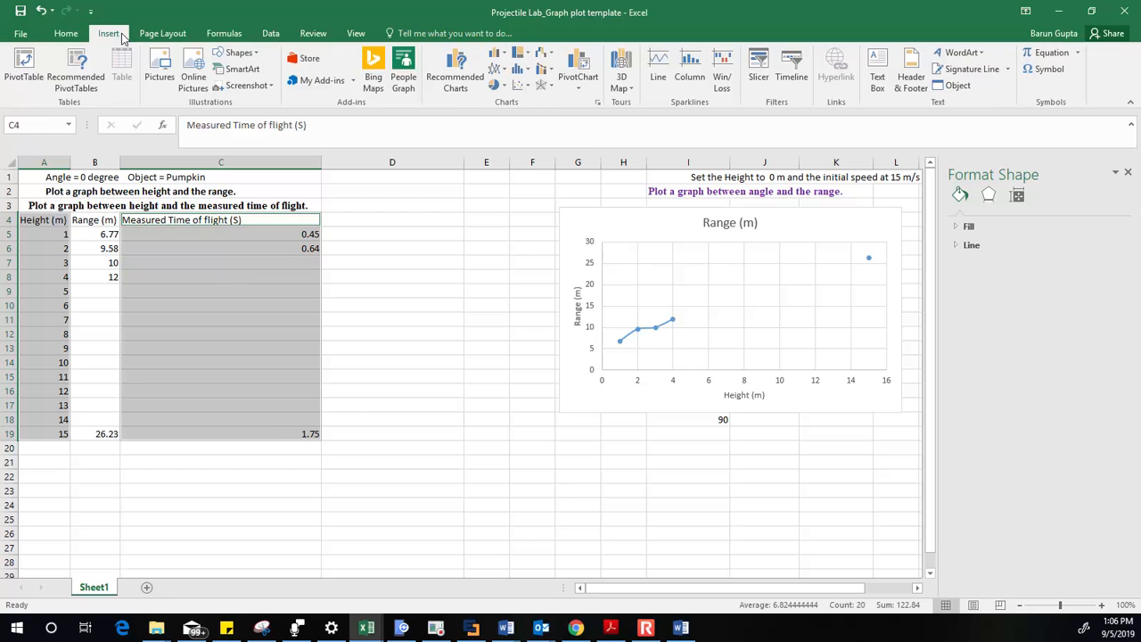
{"action": "left_click", "coordinate": [523, 92]}
{"action": "left_click", "coordinate": [572, 123]}
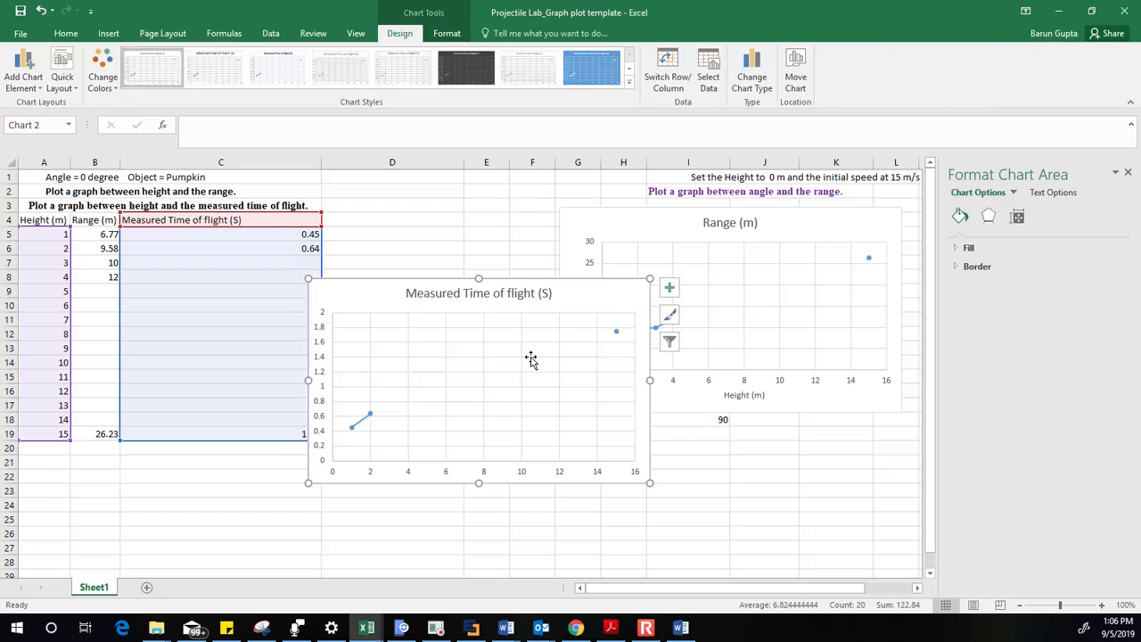
Move the flight-time chart clear of the range chart, to about rows 12 to 26 below the first measurements
{"action": "left_click", "coordinate": [668, 290]}
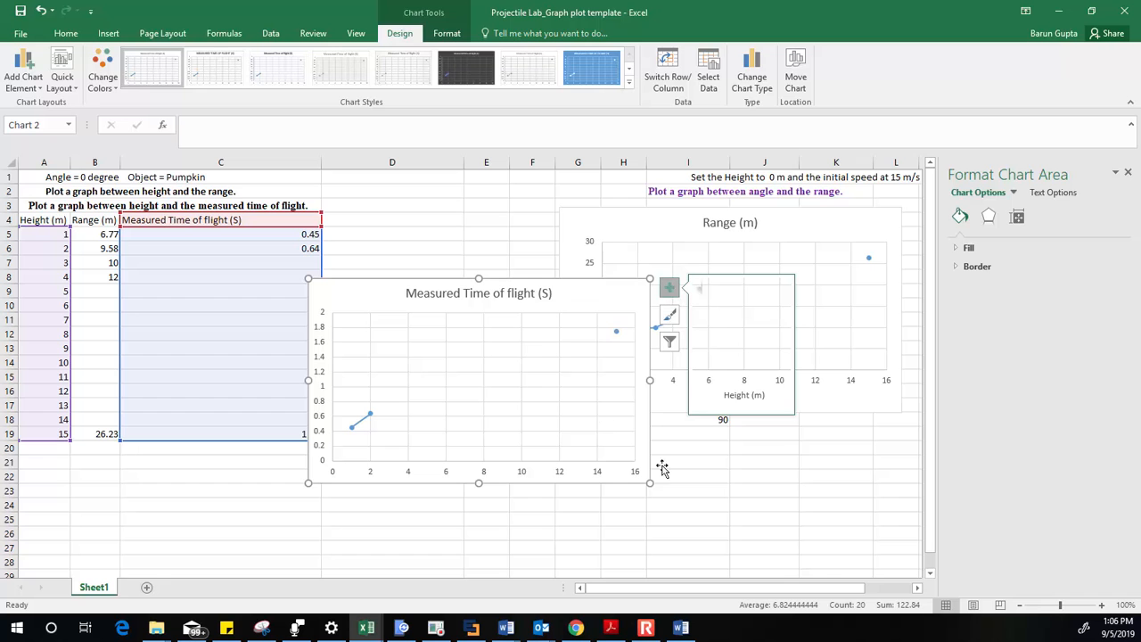
{"action": "left_click_drag", "start_coordinate": [660, 473], "coordinate": [758, 475]}
{"action": "left_click_drag", "start_coordinate": [534, 322], "coordinate": [379, 383]}
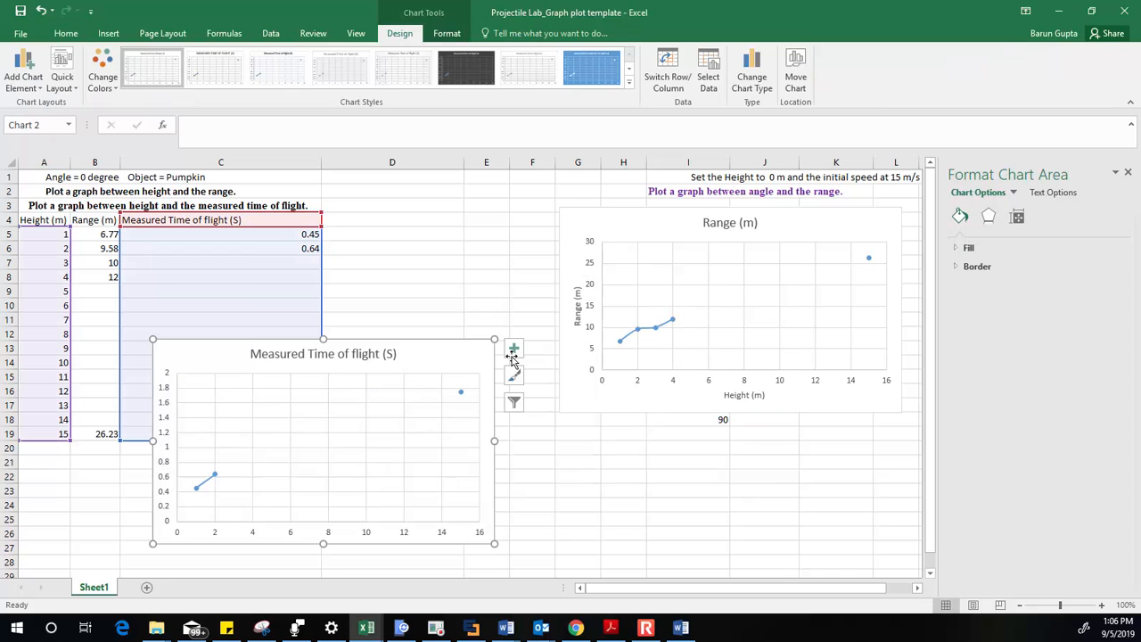
Add axis titles to the flight-time chart and label the horizontal axis "Height (m)"
{"action": "left_click", "coordinate": [513, 350]}
{"action": "left_click", "coordinate": [548, 374]}
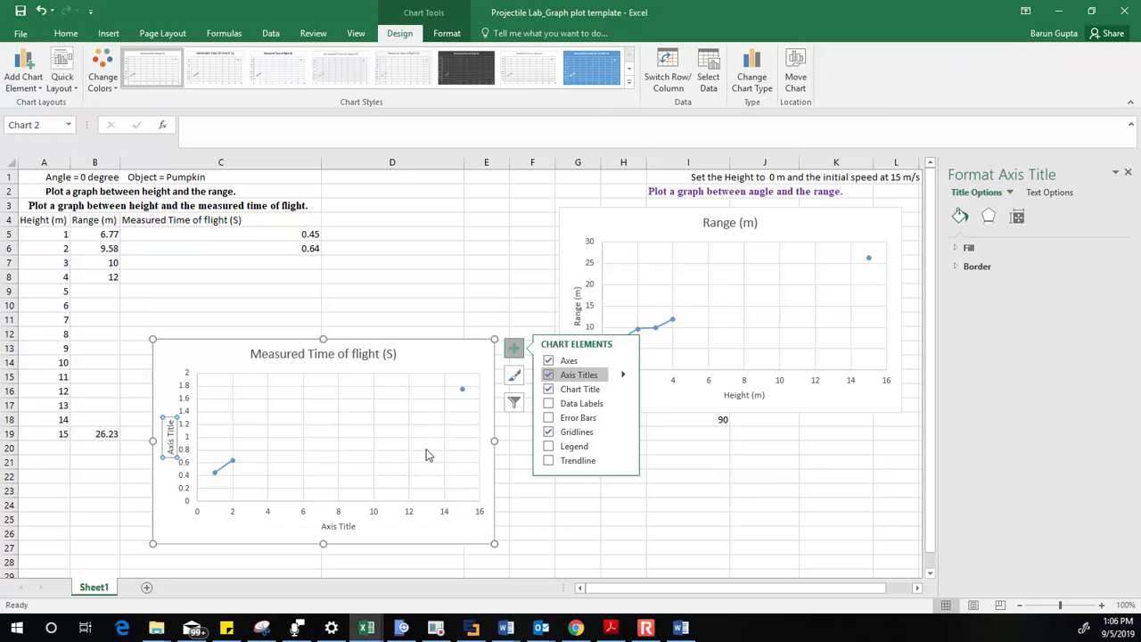
{"action": "left_click", "coordinate": [331, 530]}
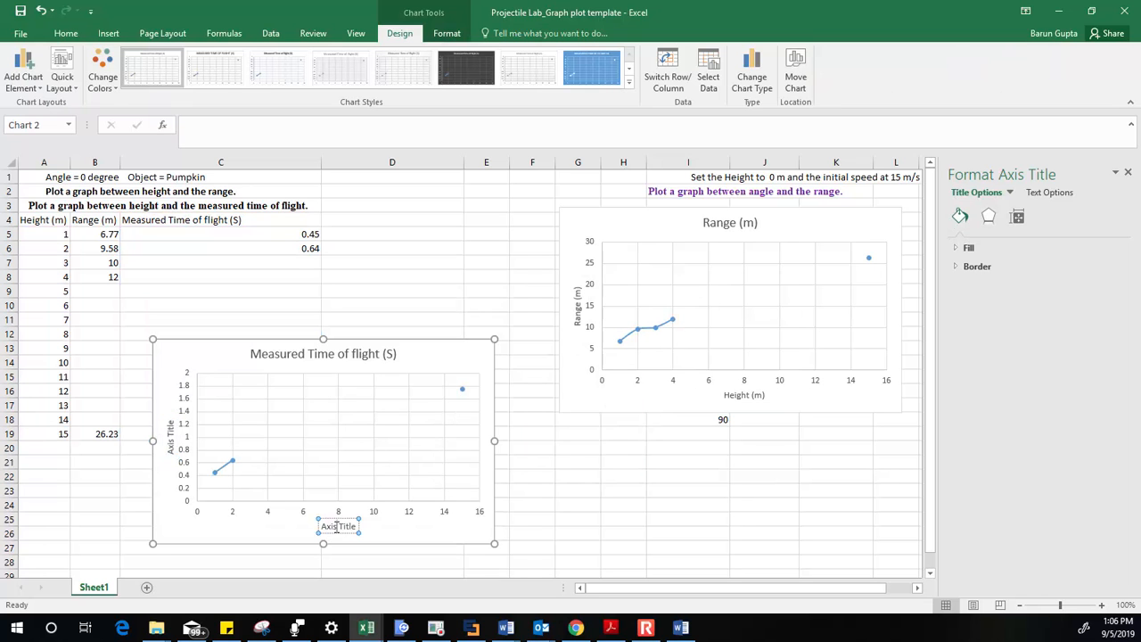
{"action": "triple_click", "coordinate": [337, 525]}
{"action": "type", "text": "Height (m)"}
Label the flight-time chart's vertical axis "Time of Flight (s)" and finish editing the title
{"action": "left_click", "coordinate": [170, 435]}
{"action": "triple_click", "coordinate": [171, 434]}
{"action": "triple_click", "coordinate": [171, 435]}
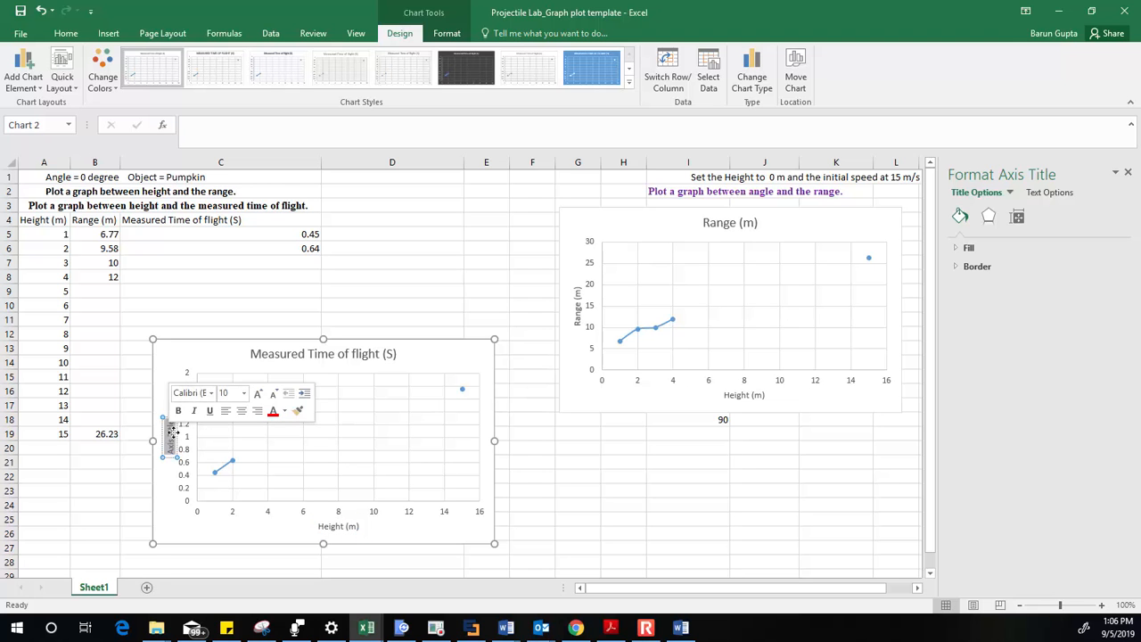
{"action": "type", "text": "Time"}
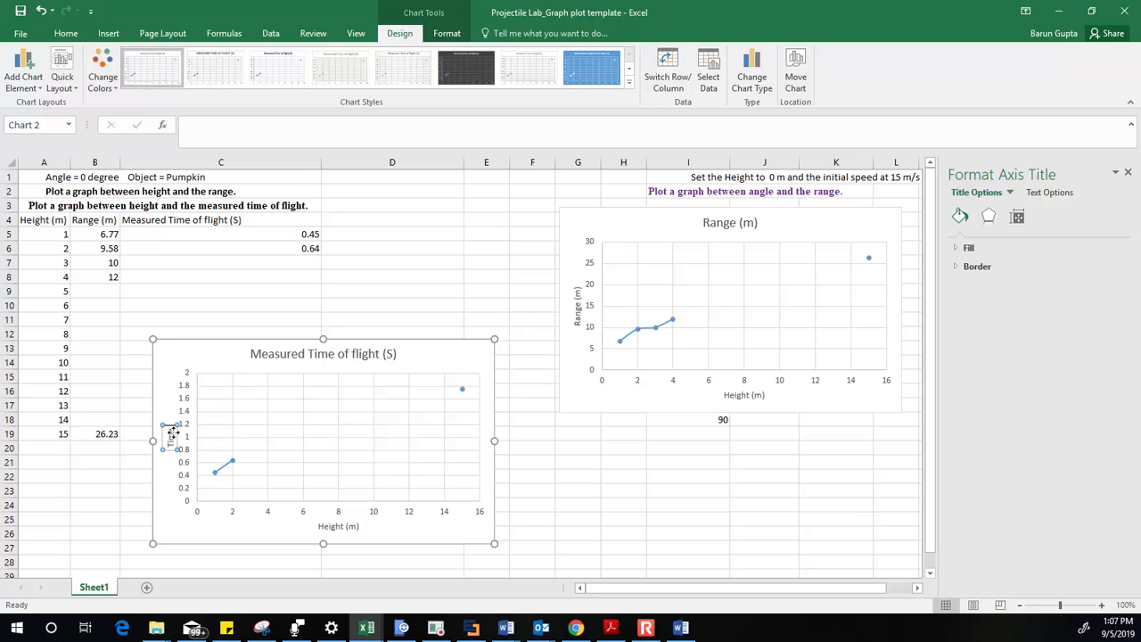
{"action": "type", "text": " of flight (s"}
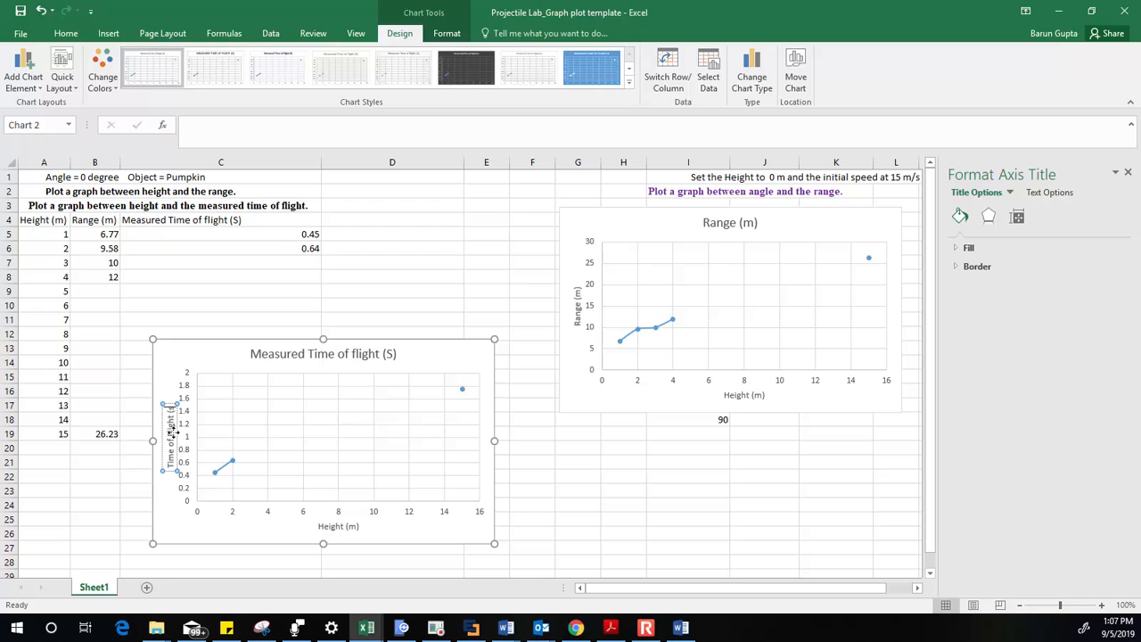
{"action": "left_click", "coordinate": [607, 419]}
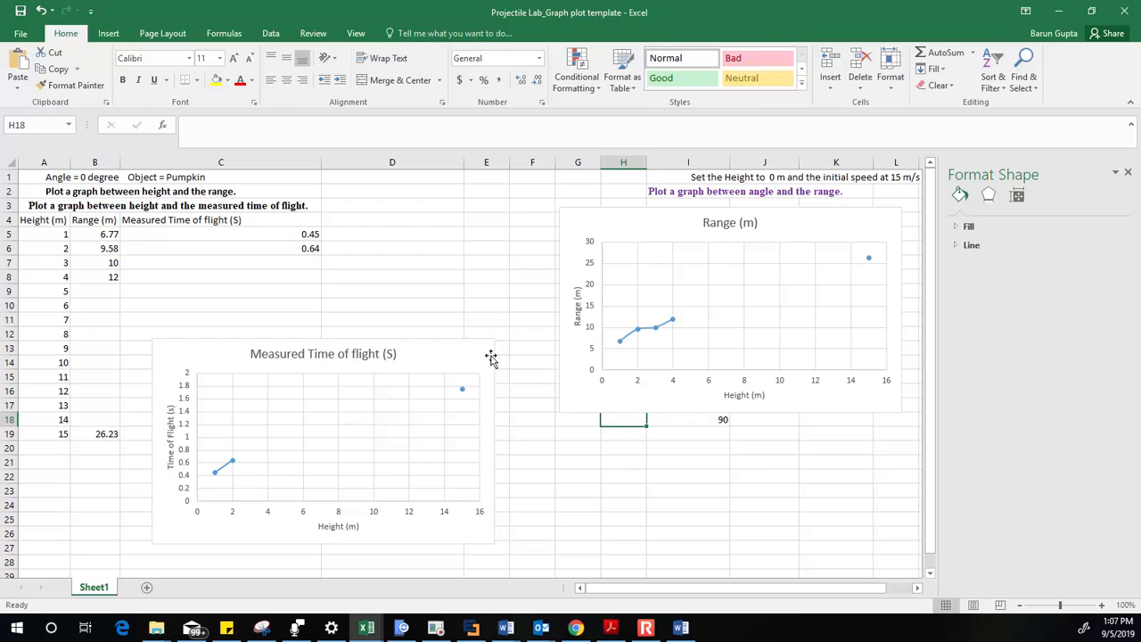
Copy the flight-time chart and paste it into the Projectile Lab Word document below the answer line of question (c)
{"action": "left_click", "coordinate": [448, 351]}
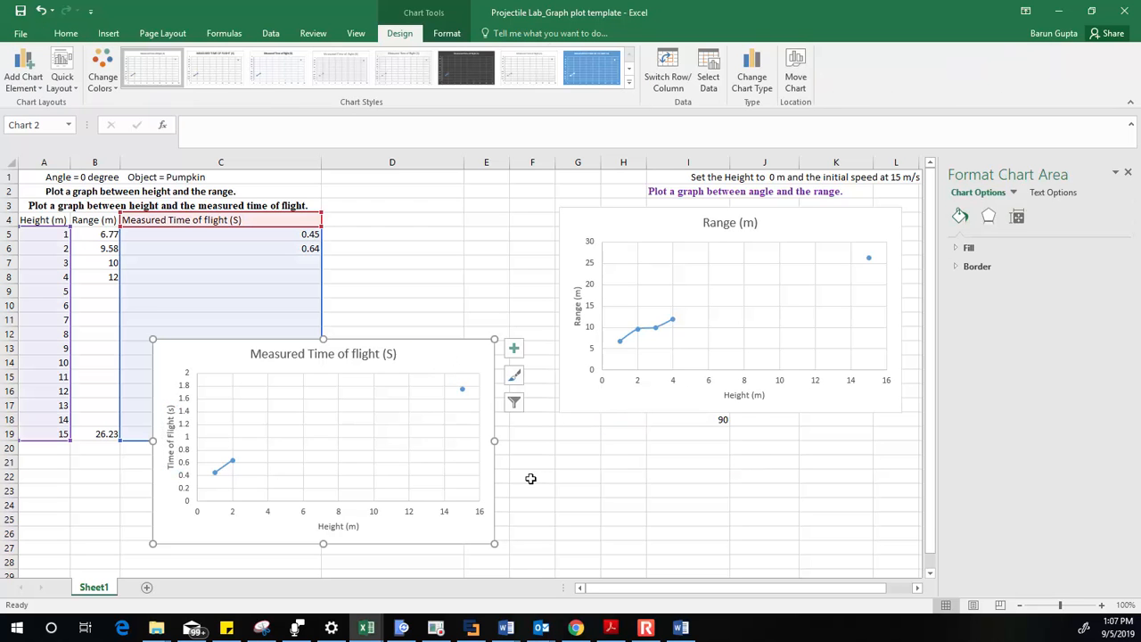
{"action": "left_click", "coordinate": [530, 477]}
{"action": "left_click", "coordinate": [449, 356]}
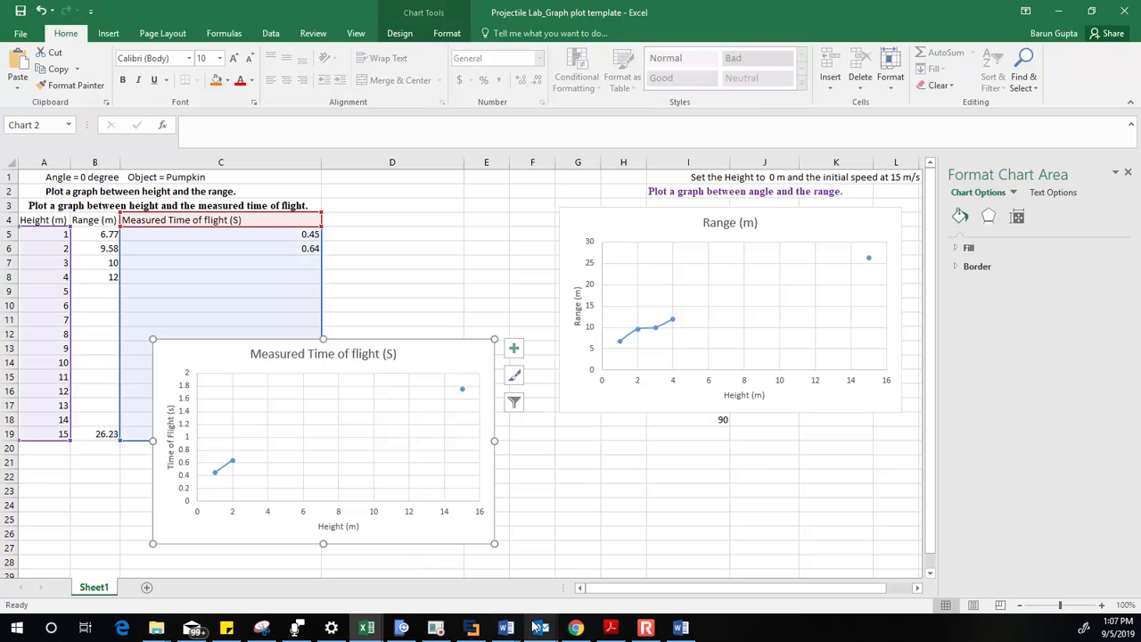
{"action": "left_click", "coordinate": [681, 627]}
{"action": "left_click", "coordinate": [403, 395]}
{"action": "key", "text": "ctrl+v"}
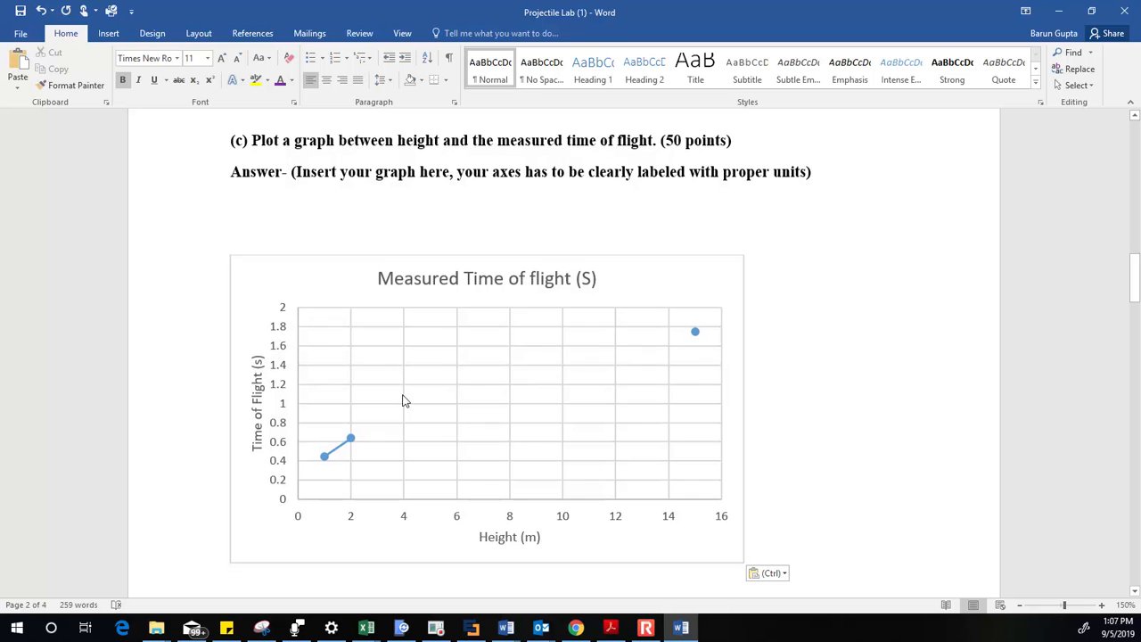
Review questions (d) and (e) on flight time and horizontal velocity below the pasted chart
{"action": "scroll", "coordinate": [479, 421], "scroll_direction": "down", "scroll_amount": 8}
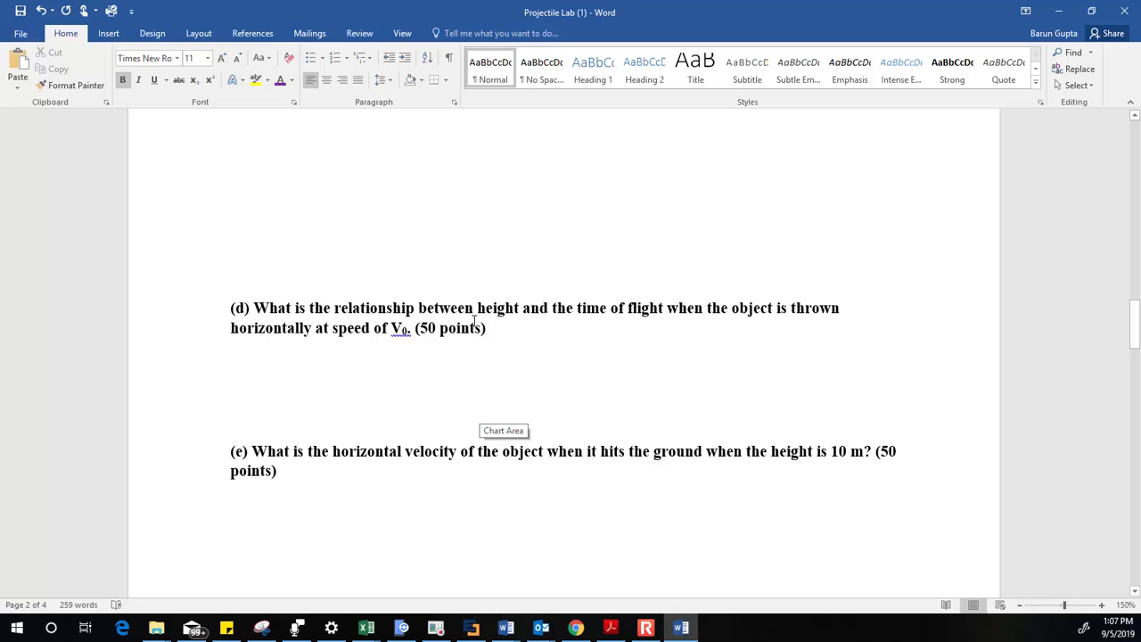
{"action": "scroll", "coordinate": [566, 293], "scroll_direction": "up", "scroll_amount": 7}
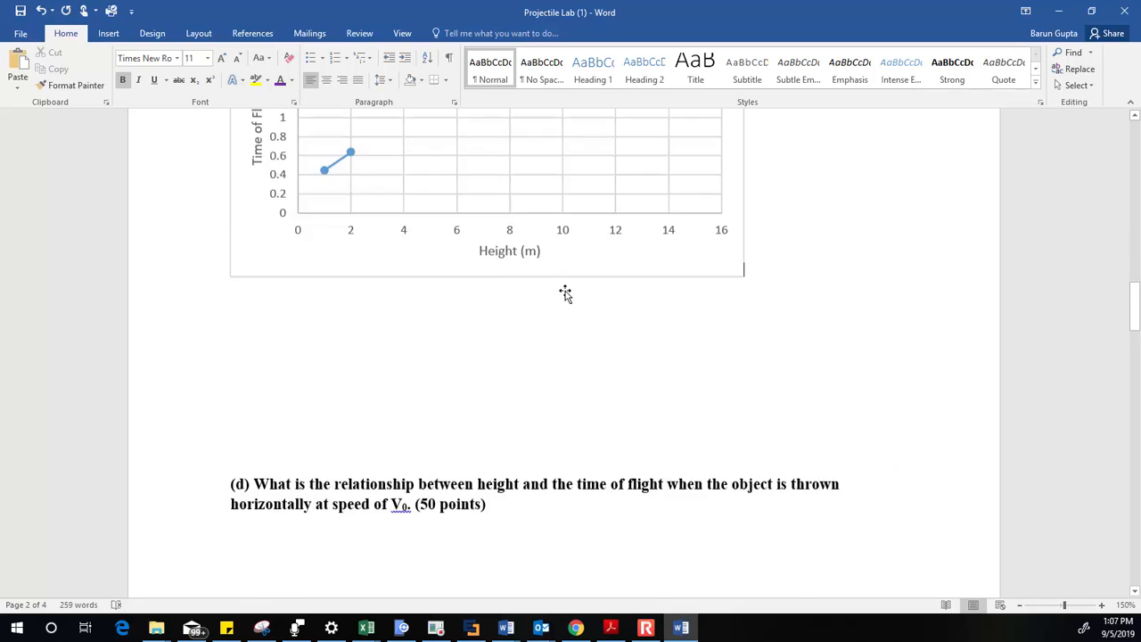
{"action": "scroll", "coordinate": [565, 293], "scroll_direction": "down", "scroll_amount": 4}
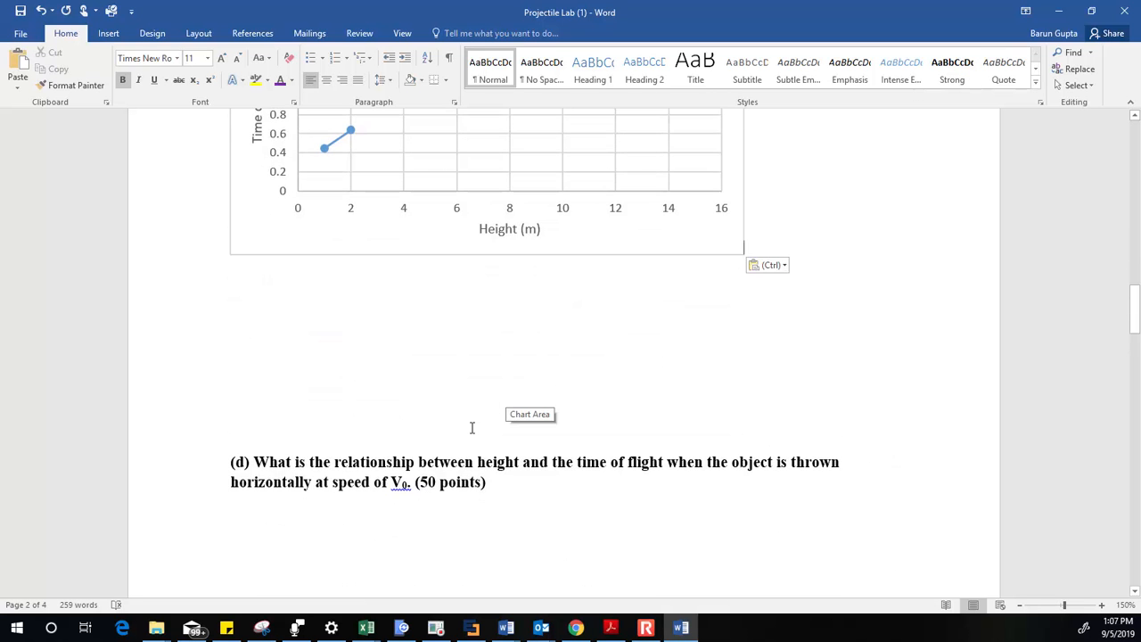
{"action": "scroll", "coordinate": [472, 428], "scroll_direction": "up", "scroll_amount": 1}
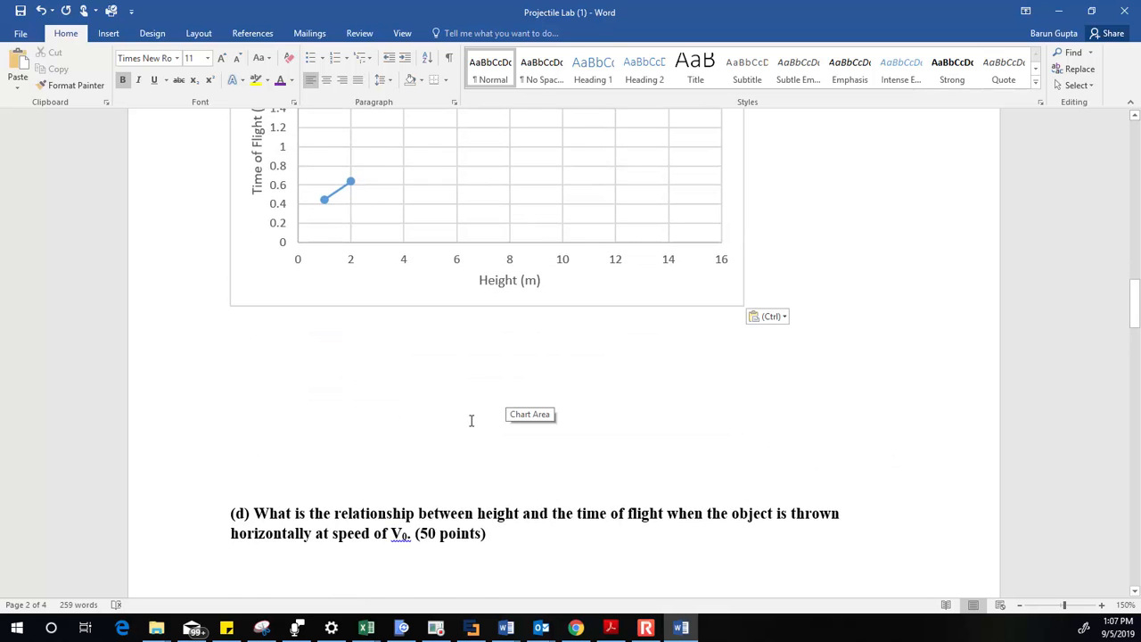
{"action": "scroll", "coordinate": [470, 419], "scroll_direction": "up", "scroll_amount": 1}
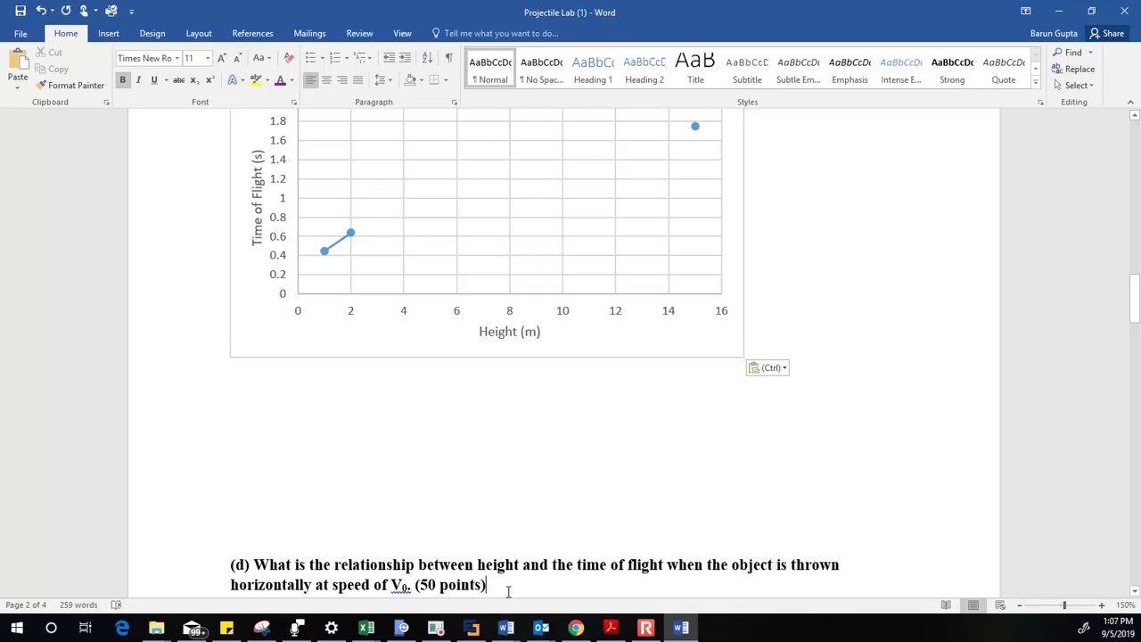
{"action": "scroll", "coordinate": [508, 591], "scroll_direction": "down", "scroll_amount": 5}
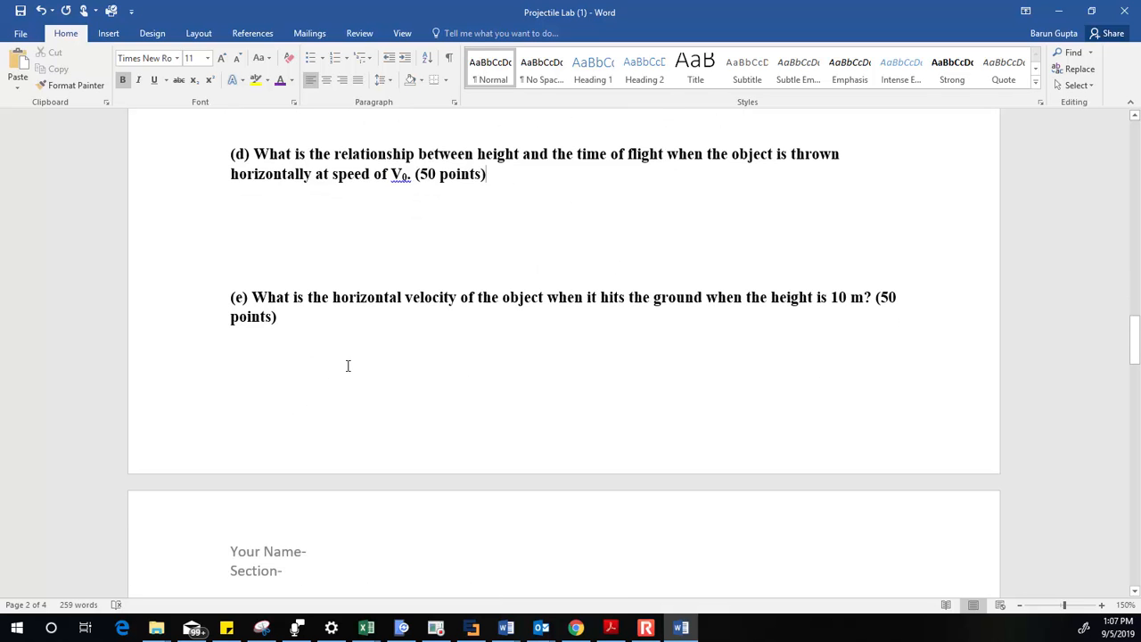
Switch to the Projectile Motion simulation in Chrome, show the velocity component vectors, fire the pumpkin, and set playback to Slow
{"action": "left_click", "coordinate": [1058, 10]}
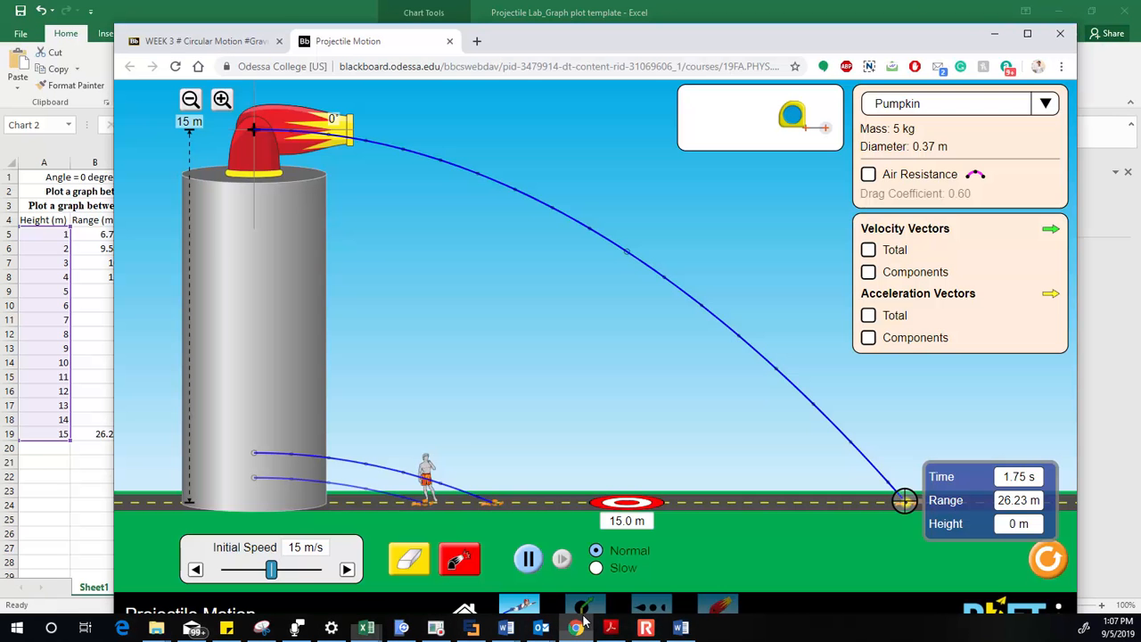
{"action": "left_click", "coordinate": [577, 627]}
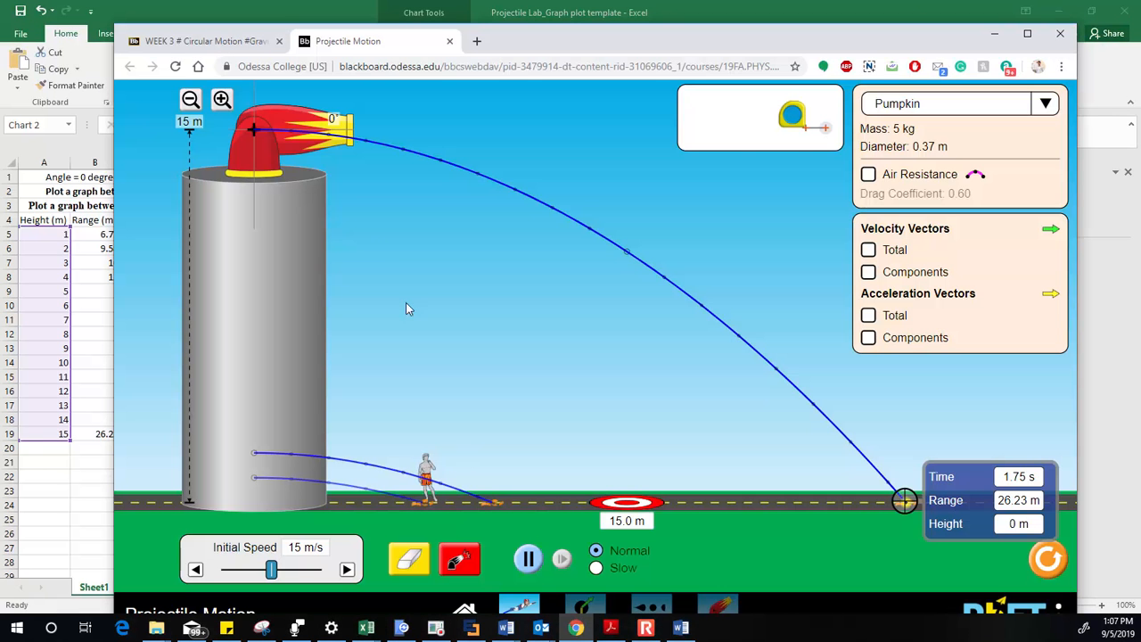
{"action": "left_click", "coordinate": [889, 273]}
{"action": "left_click", "coordinate": [459, 559]}
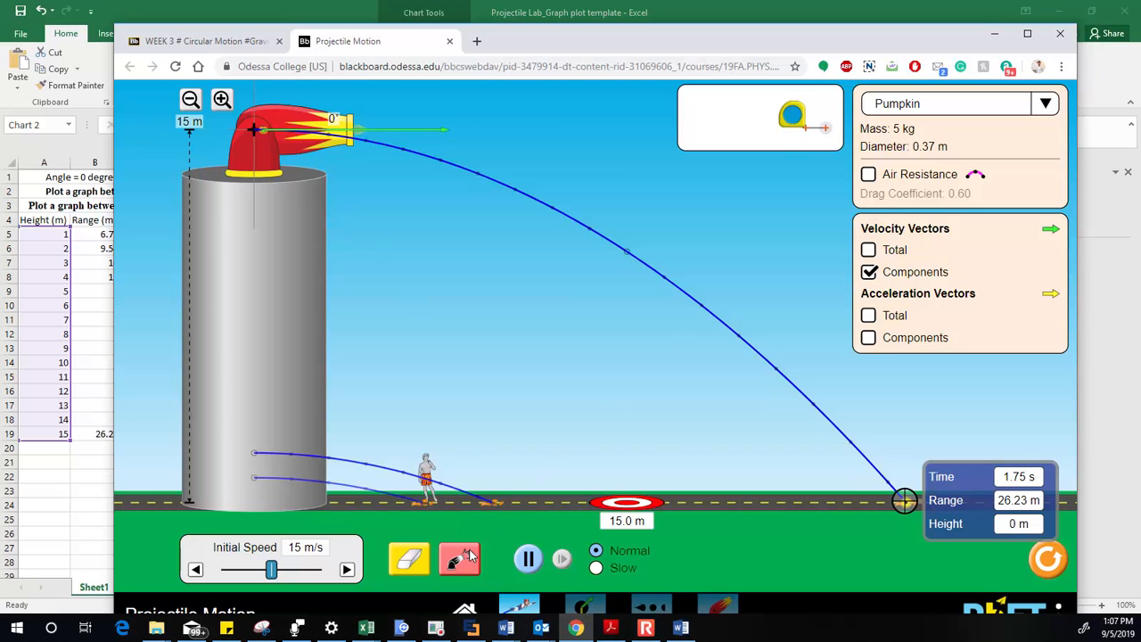
{"action": "left_click", "coordinate": [459, 559]}
{"action": "left_click", "coordinate": [596, 567]}
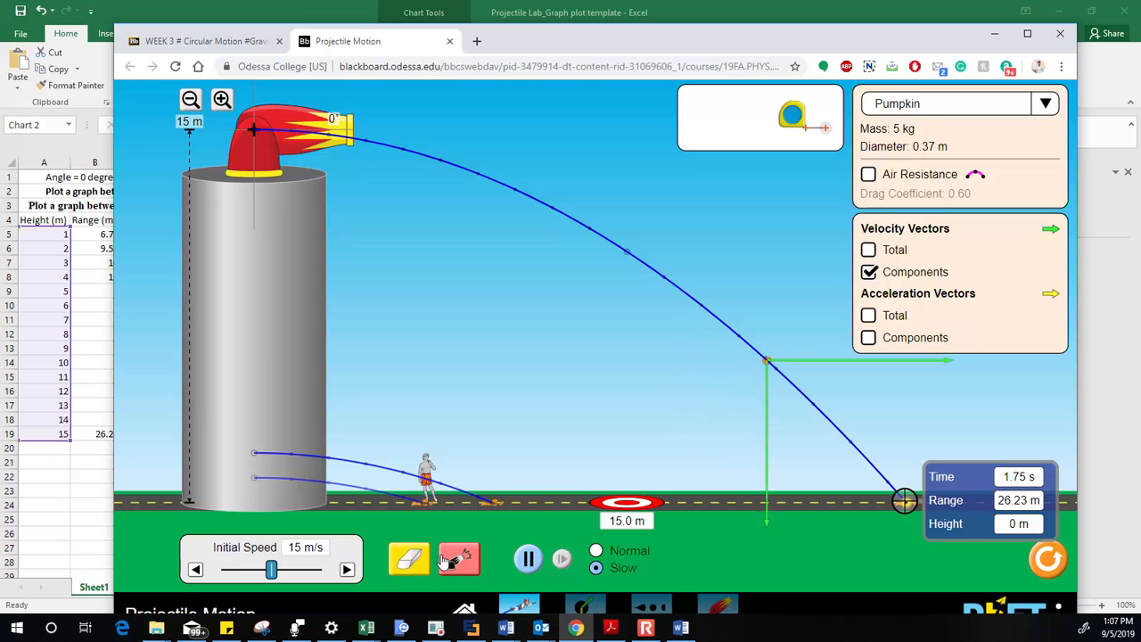
Fire the pumpkin repeatedly from 15 m in slow motion and pause it mid-flight to examine its horizontal and vertical velocity components
{"action": "left_click", "coordinate": [459, 559]}
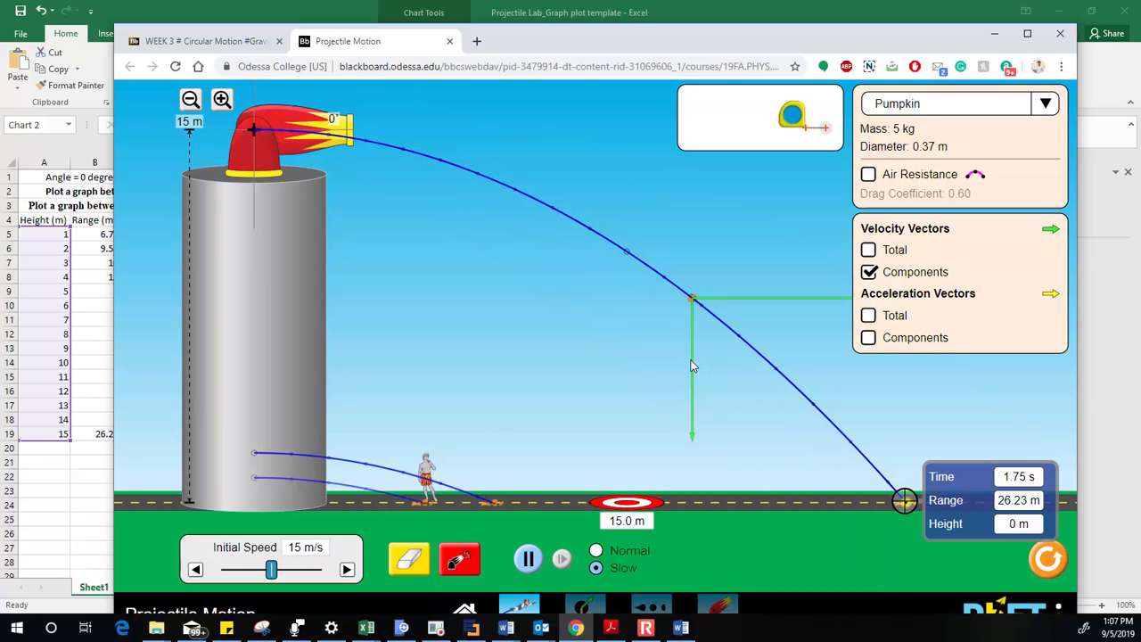
{"action": "left_click", "coordinate": [462, 561]}
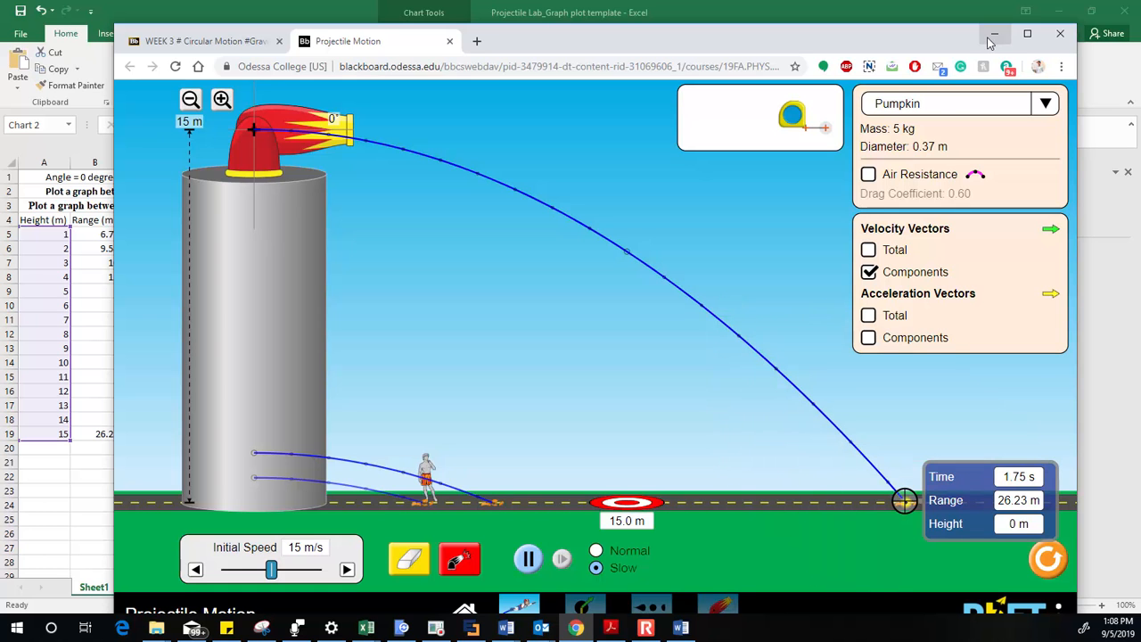
{"action": "left_click", "coordinate": [459, 559]}
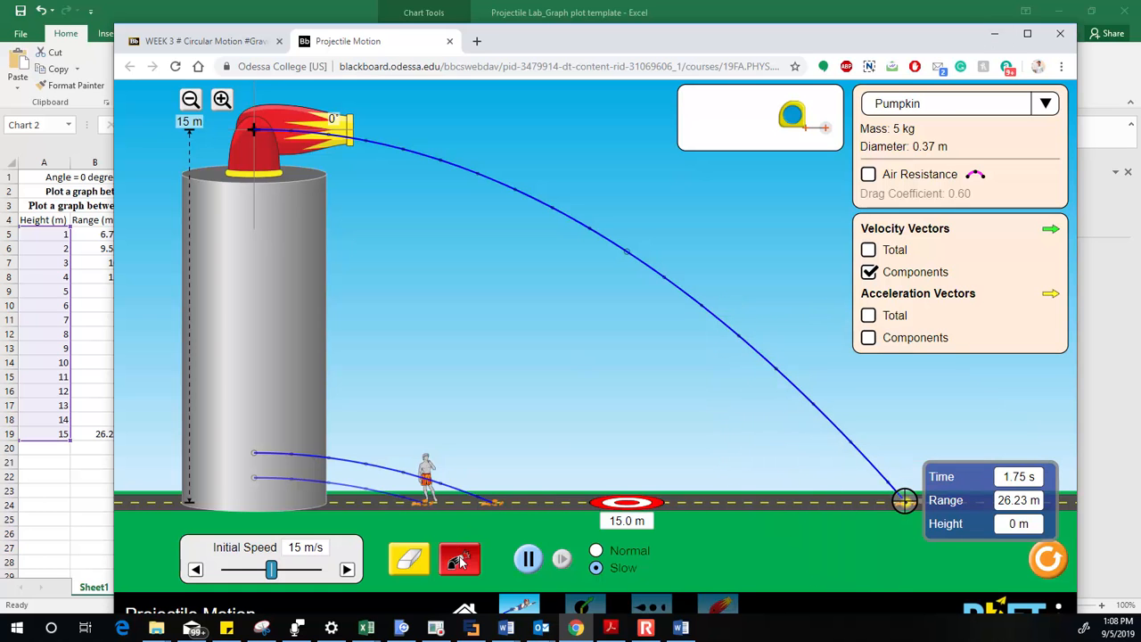
{"action": "left_click", "coordinate": [529, 554]}
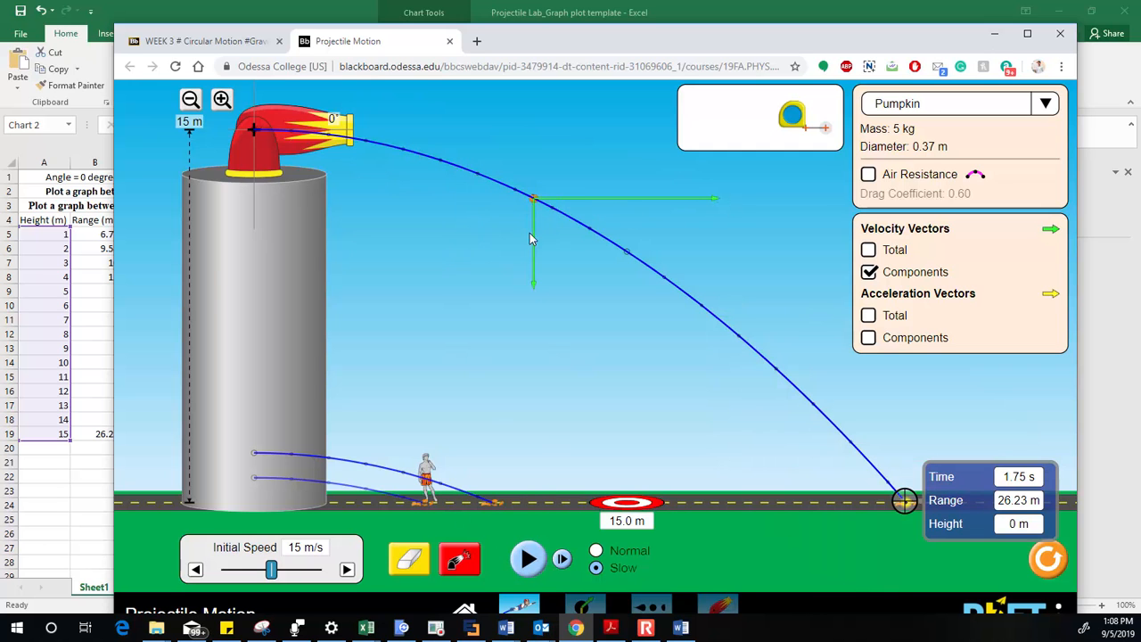
{"action": "left_click", "coordinate": [459, 559]}
{"action": "left_click", "coordinate": [528, 558]}
{"action": "left_click", "coordinate": [528, 558]}
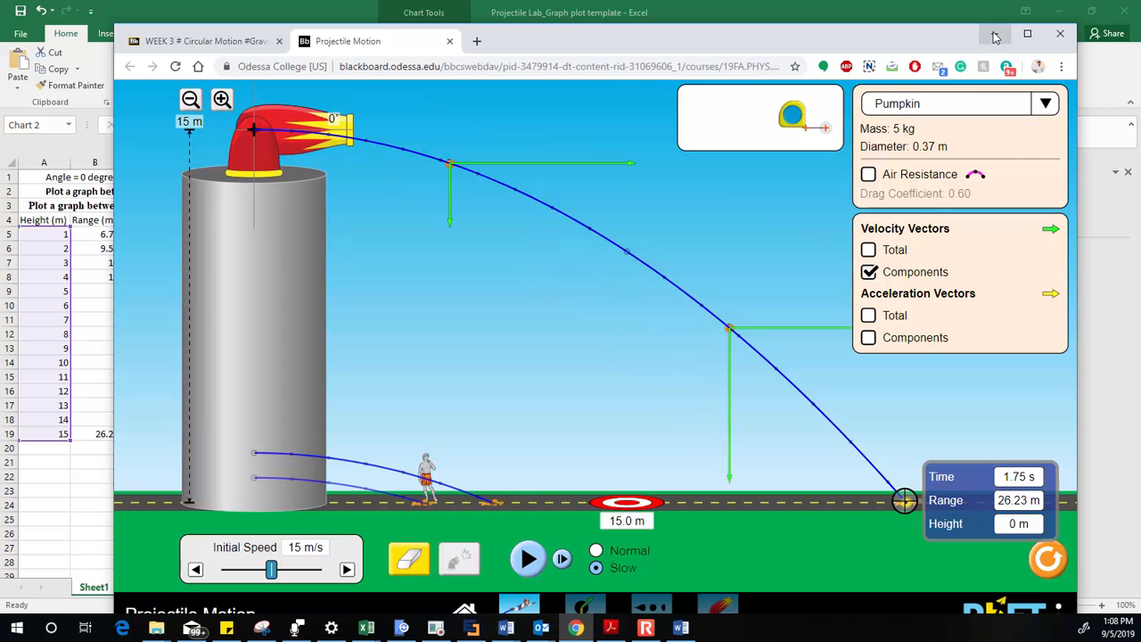
Switch to the Projectile Lab Word document and read question (f) on vertical velocity and the start of question 2
{"action": "left_click", "coordinate": [681, 628]}
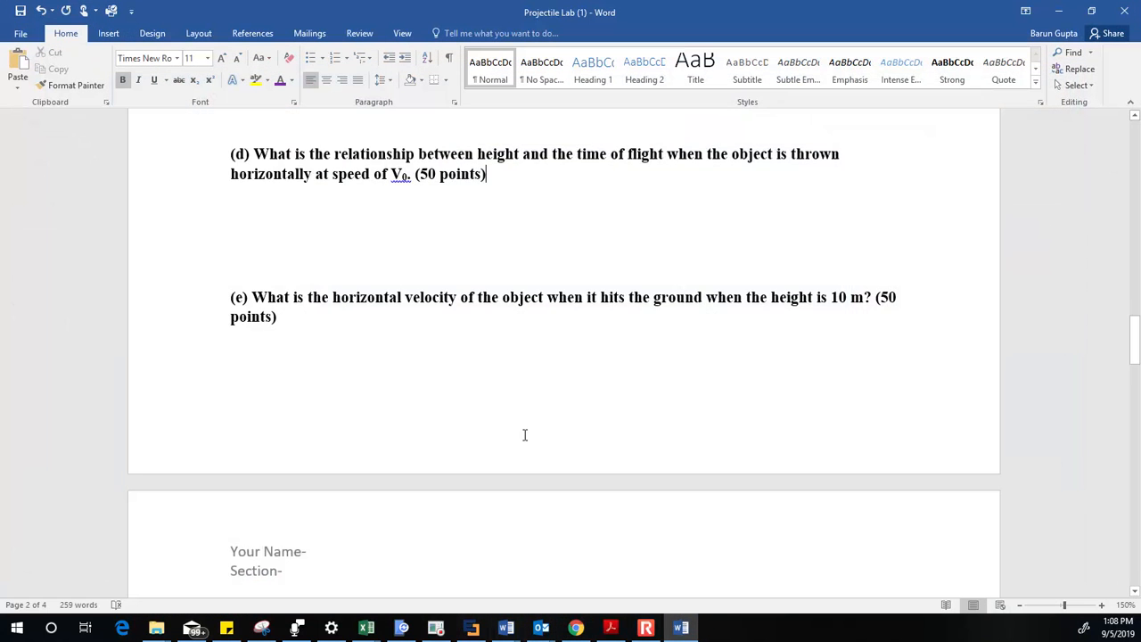
{"action": "scroll", "coordinate": [446, 325], "scroll_direction": "down", "scroll_amount": 5}
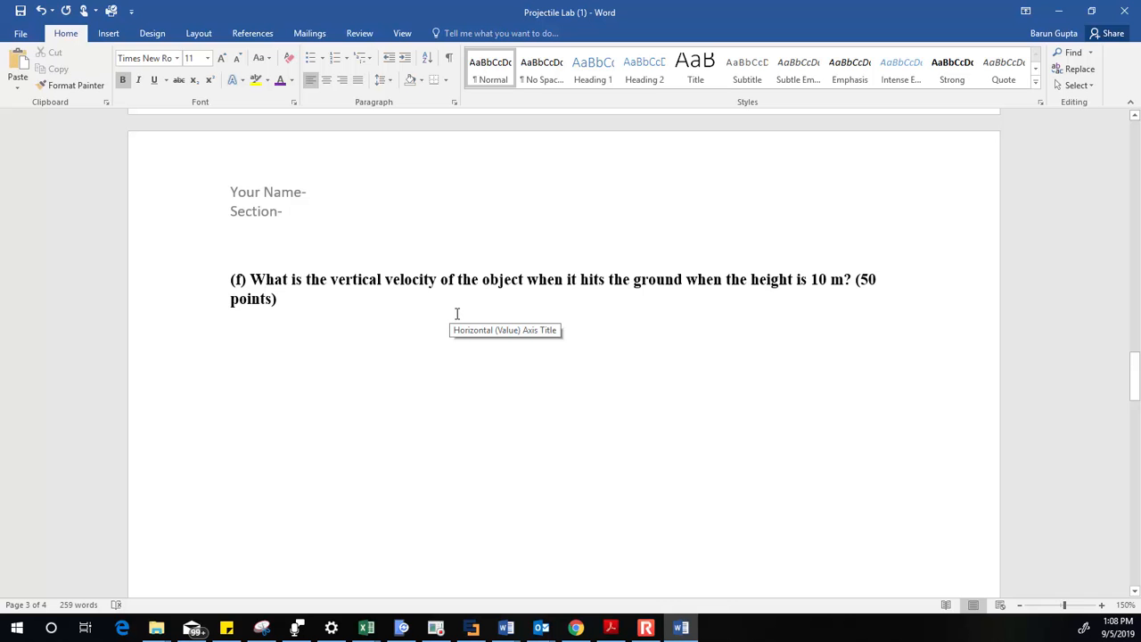
{"action": "scroll", "coordinate": [457, 315], "scroll_direction": "down", "scroll_amount": 6}
{"action": "scroll", "coordinate": [506, 255], "scroll_direction": "up", "scroll_amount": 3}
{"action": "scroll", "coordinate": [500, 259], "scroll_direction": "up", "scroll_amount": 1}
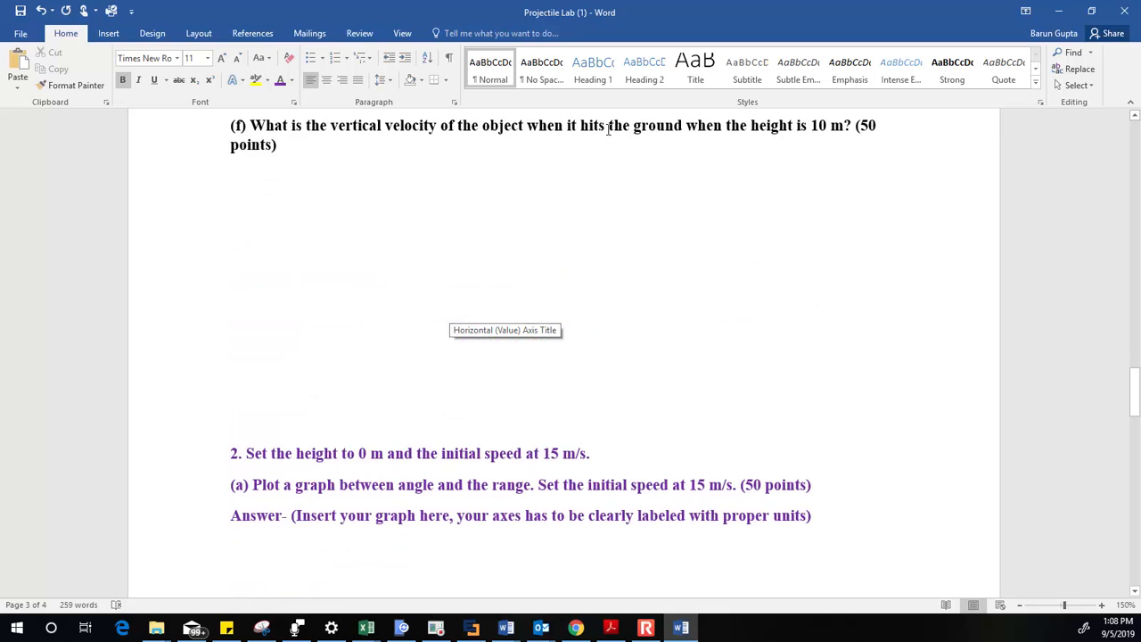
Return to the Projectile Motion simulation in Chrome, lower the cannon, and reset the simulation to its default setup
{"action": "left_click", "coordinate": [1059, 13]}
{"action": "left_click_drag", "start_coordinate": [248, 201], "coordinate": [248, 289]}
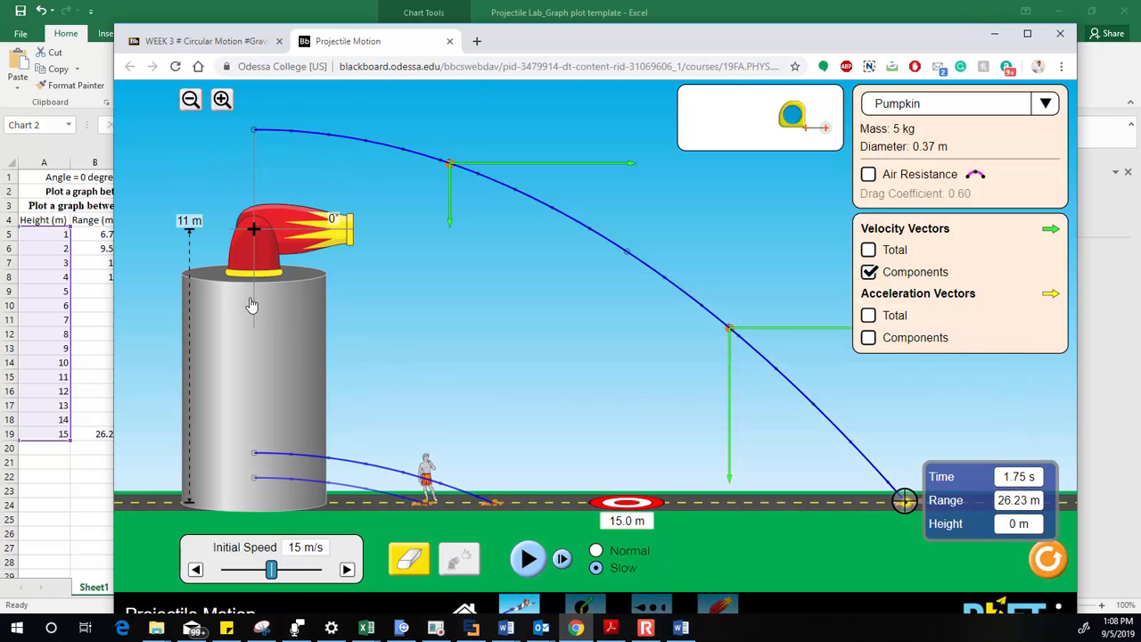
{"action": "left_click", "coordinate": [1048, 563]}
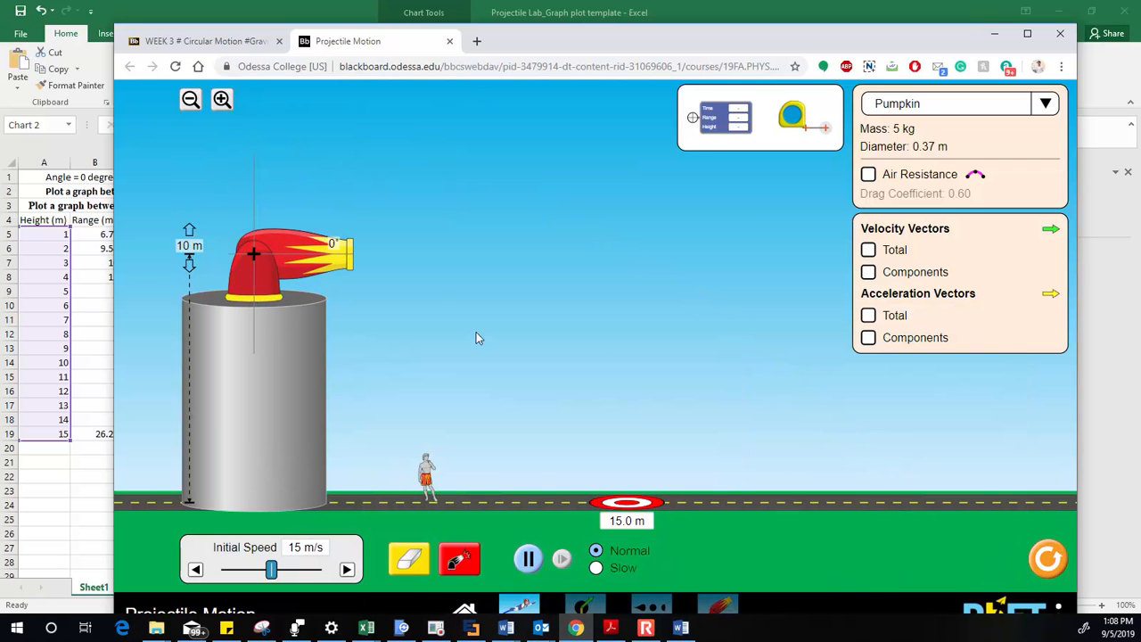
Recheck question (f) in Word, then show the total and component velocity vectors in the simulation and fire the pumpkin from 10 m
{"action": "left_click", "coordinate": [682, 629]}
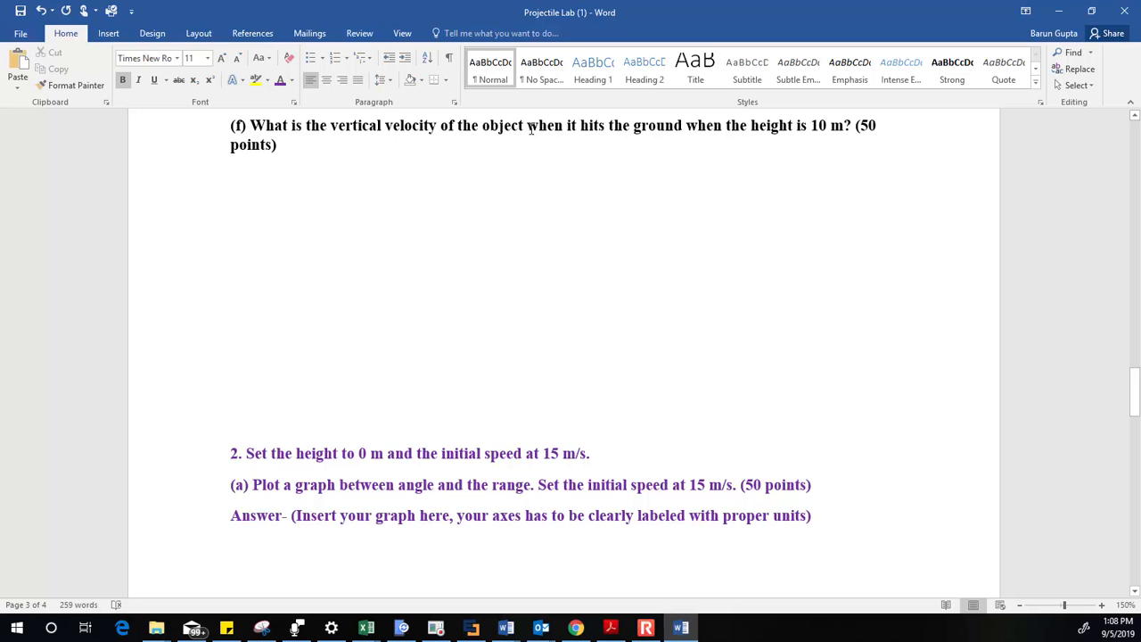
{"action": "left_click", "coordinate": [1057, 11]}
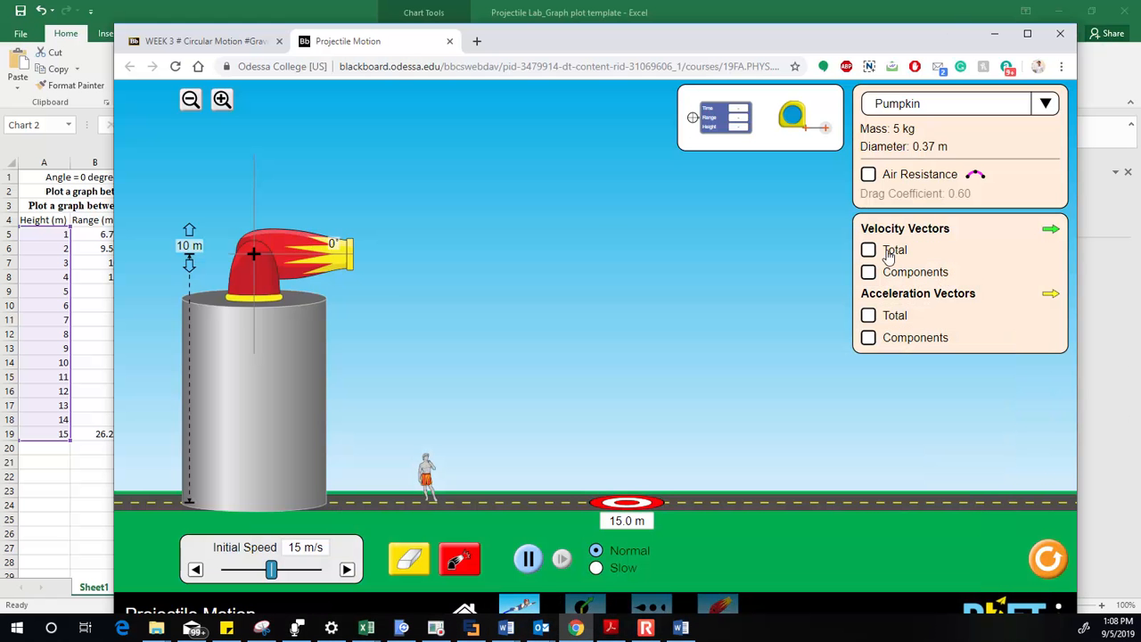
{"action": "left_click", "coordinate": [869, 253]}
{"action": "left_click", "coordinate": [869, 272]}
{"action": "left_click", "coordinate": [461, 564]}
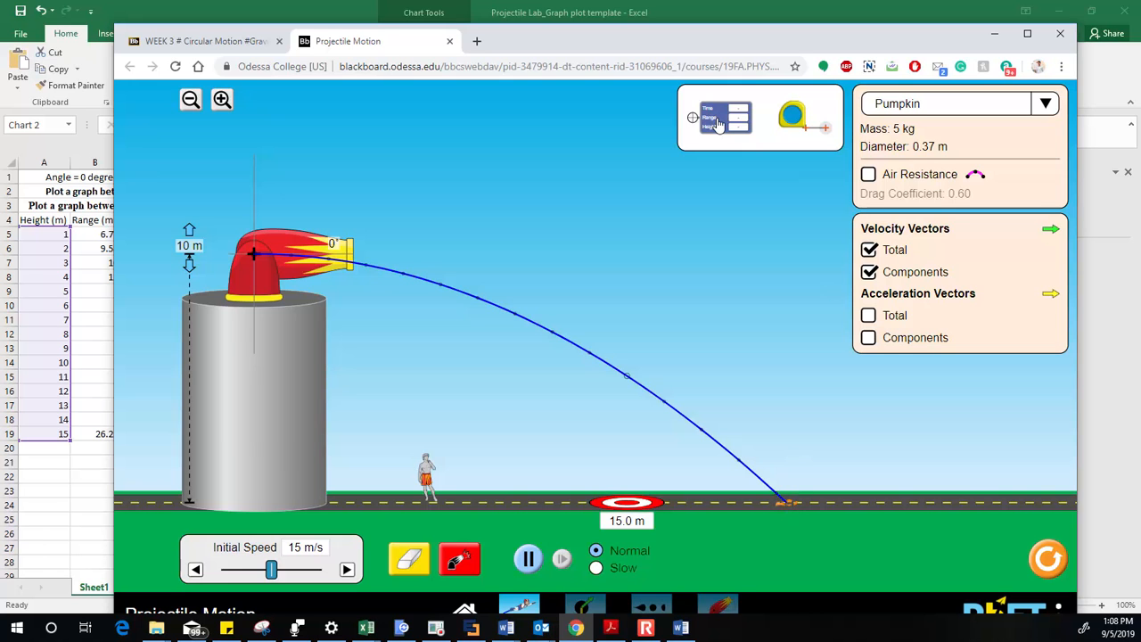
{"action": "left_click_drag", "start_coordinate": [727, 134], "coordinate": [703, 118]}
Review questions (f), 2(a) and 2(b) in the Word document and highlight question 2's instruction on height and initial speed
{"action": "left_click", "coordinate": [995, 37]}
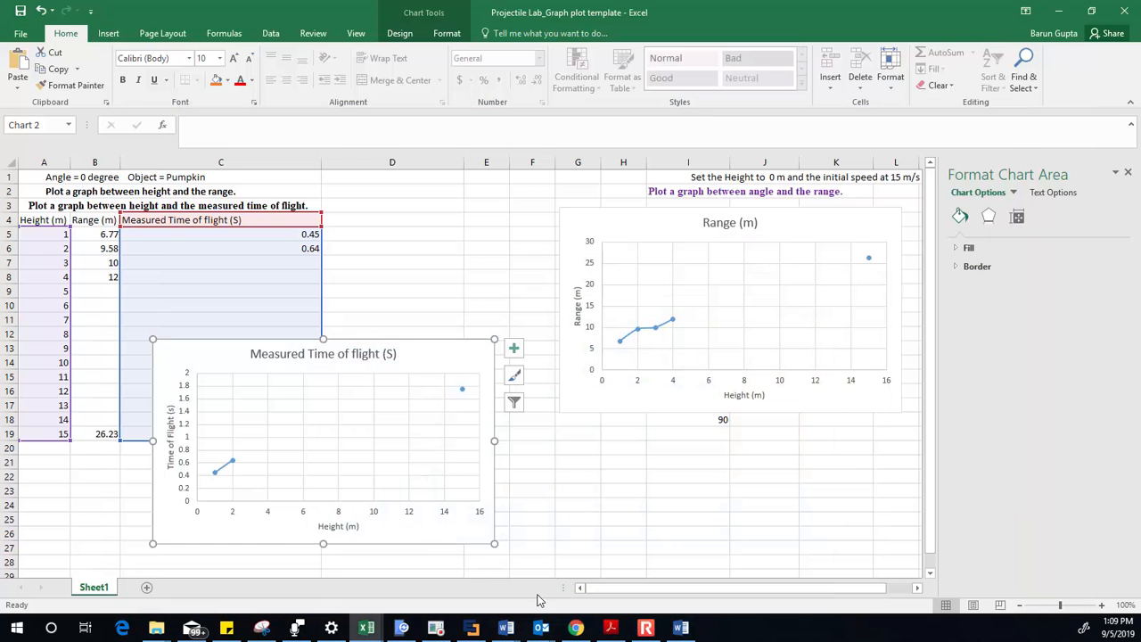
{"action": "left_click", "coordinate": [681, 627]}
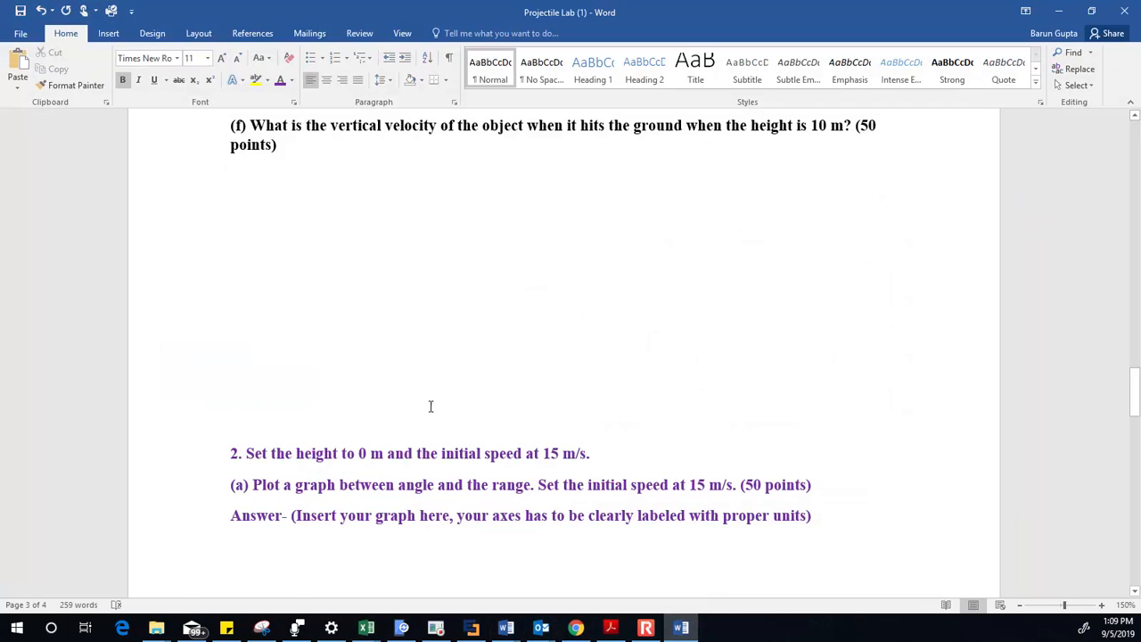
{"action": "scroll", "coordinate": [428, 474], "scroll_direction": "down", "scroll_amount": 2}
{"action": "scroll", "coordinate": [428, 474], "scroll_direction": "up", "scroll_amount": 3}
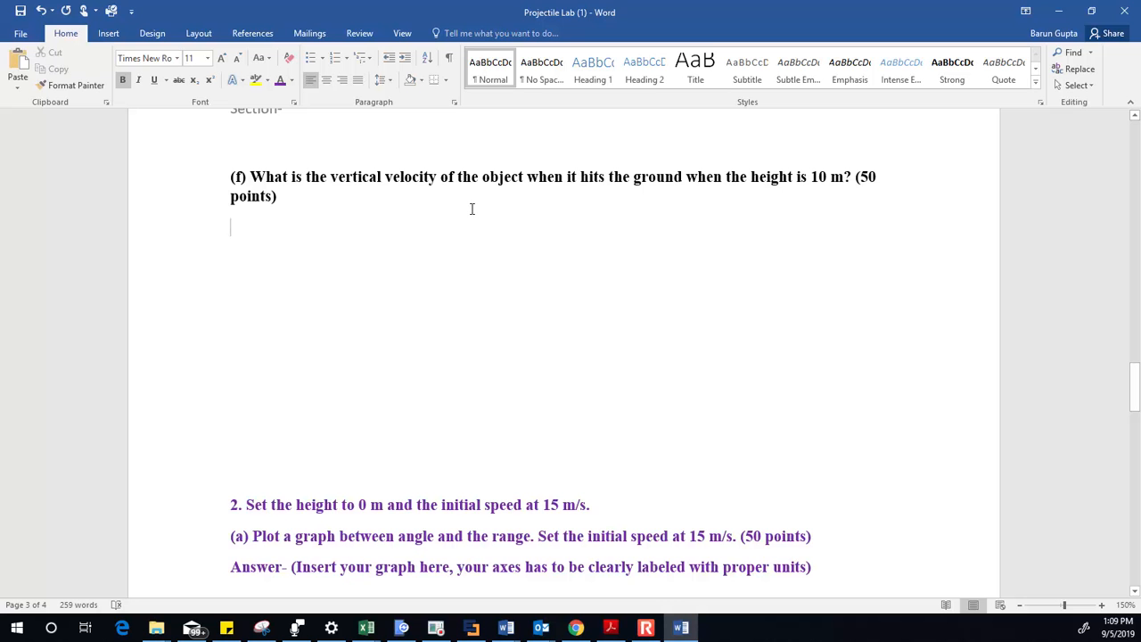
{"action": "scroll", "coordinate": [498, 366], "scroll_direction": "down", "scroll_amount": 3}
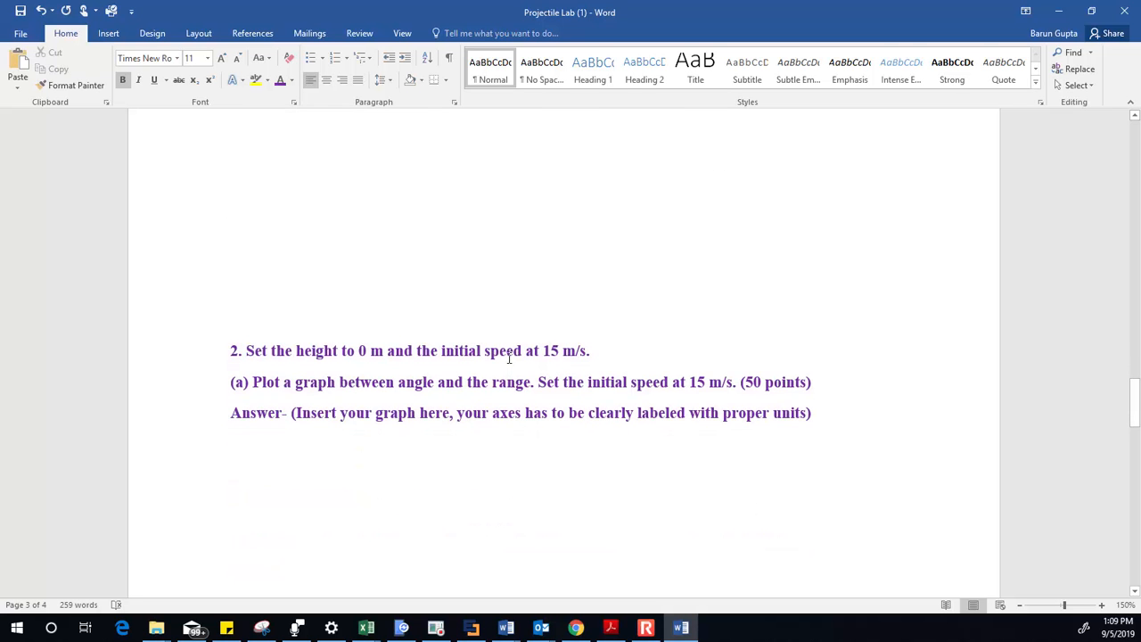
{"action": "scroll", "coordinate": [509, 358], "scroll_direction": "up", "scroll_amount": 3}
{"action": "scroll", "coordinate": [394, 293], "scroll_direction": "down", "scroll_amount": 4}
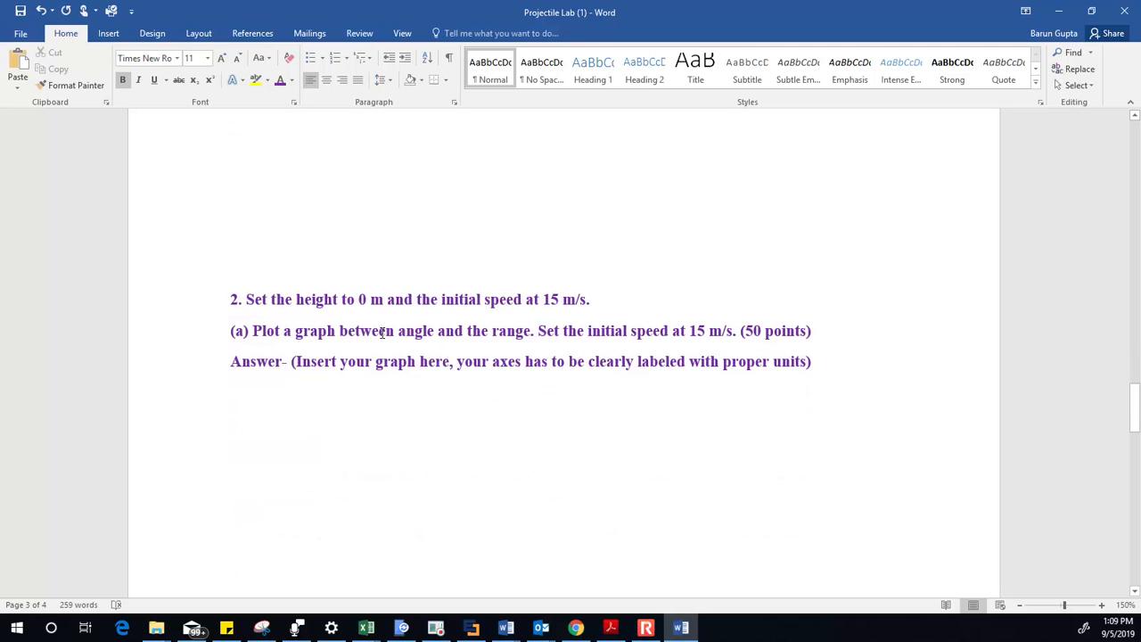
{"action": "scroll", "coordinate": [311, 353], "scroll_direction": "down", "scroll_amount": 2}
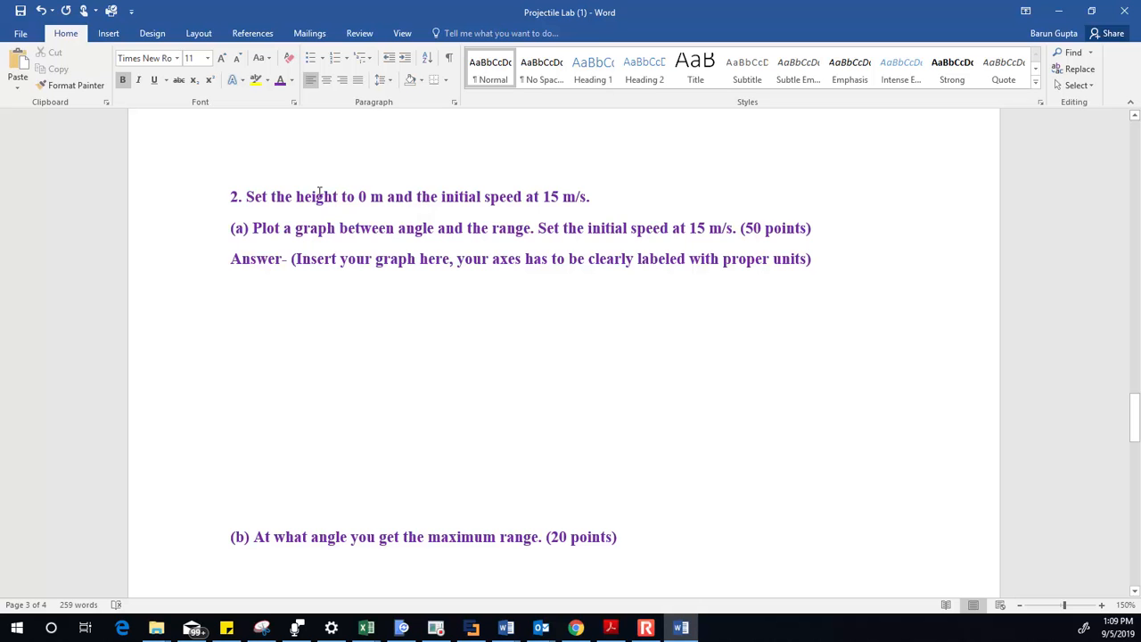
{"action": "left_click_drag", "start_coordinate": [249, 197], "coordinate": [591, 193]}
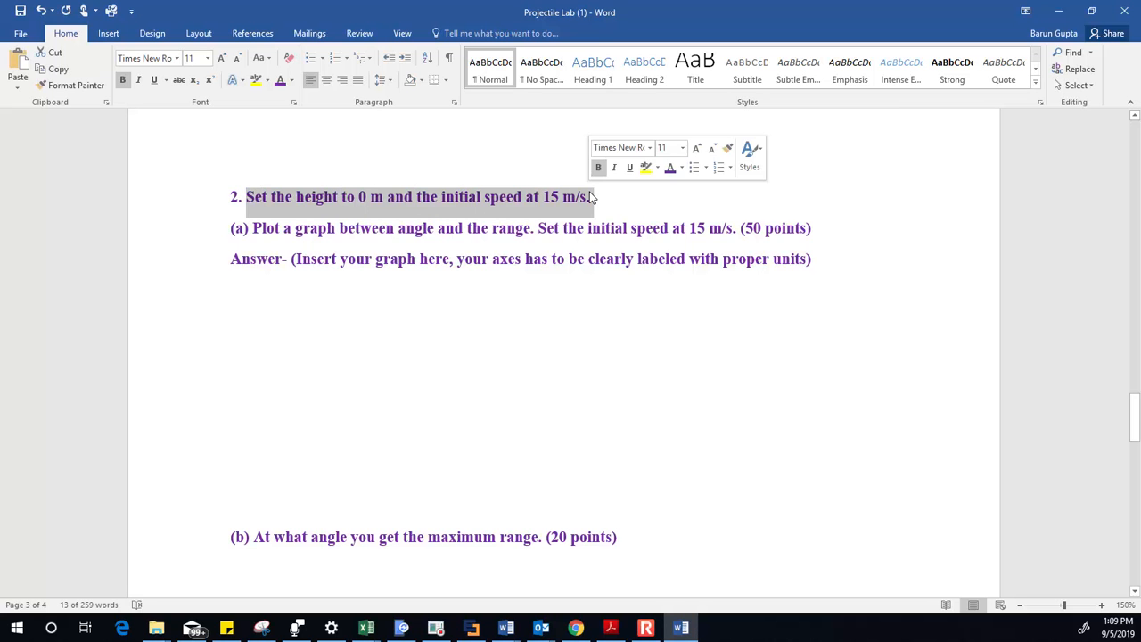
Lower the cannon to 0 m and tilt it to 25° in the Chrome simulation, then recheck question 2(a) in Word
{"action": "left_click", "coordinate": [575, 629]}
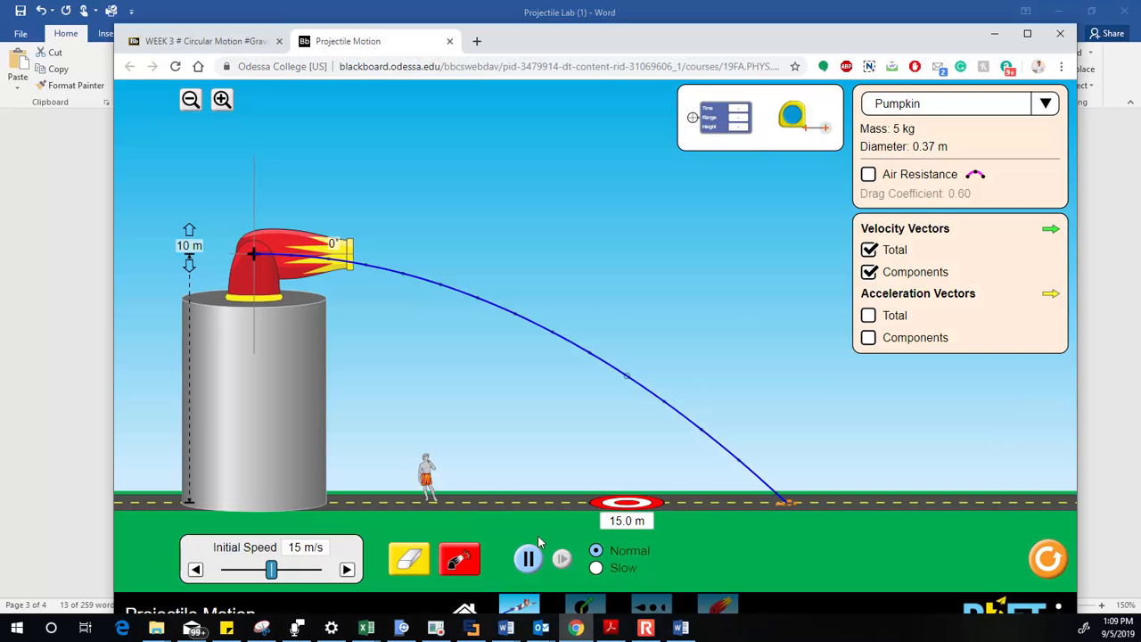
{"action": "left_click_drag", "start_coordinate": [269, 315], "coordinate": [261, 553]}
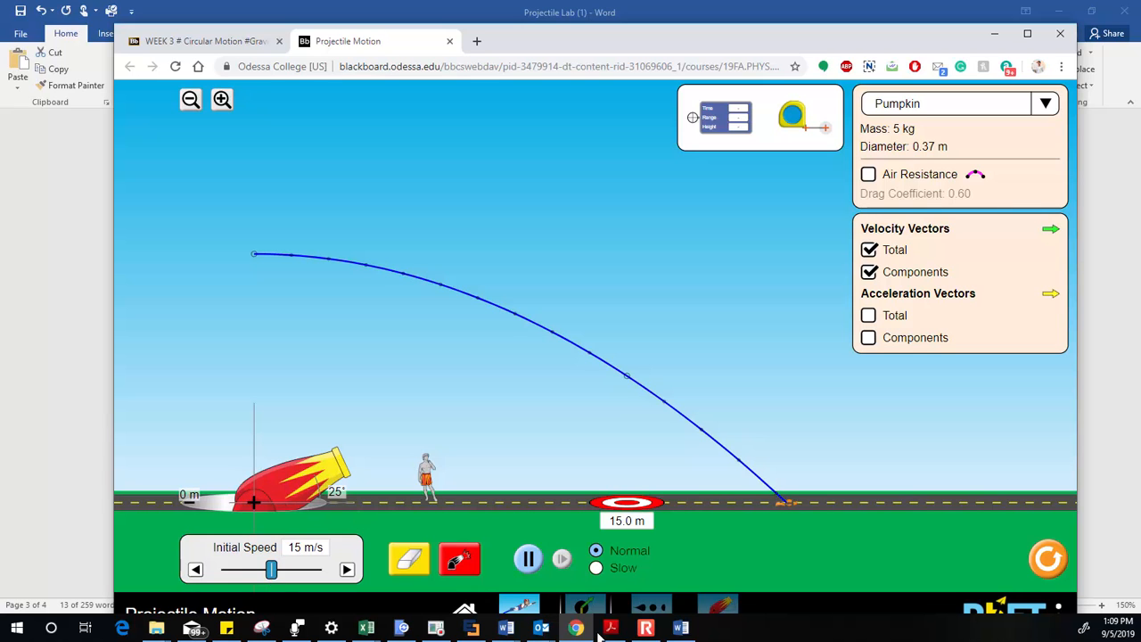
{"action": "left_click", "coordinate": [681, 628]}
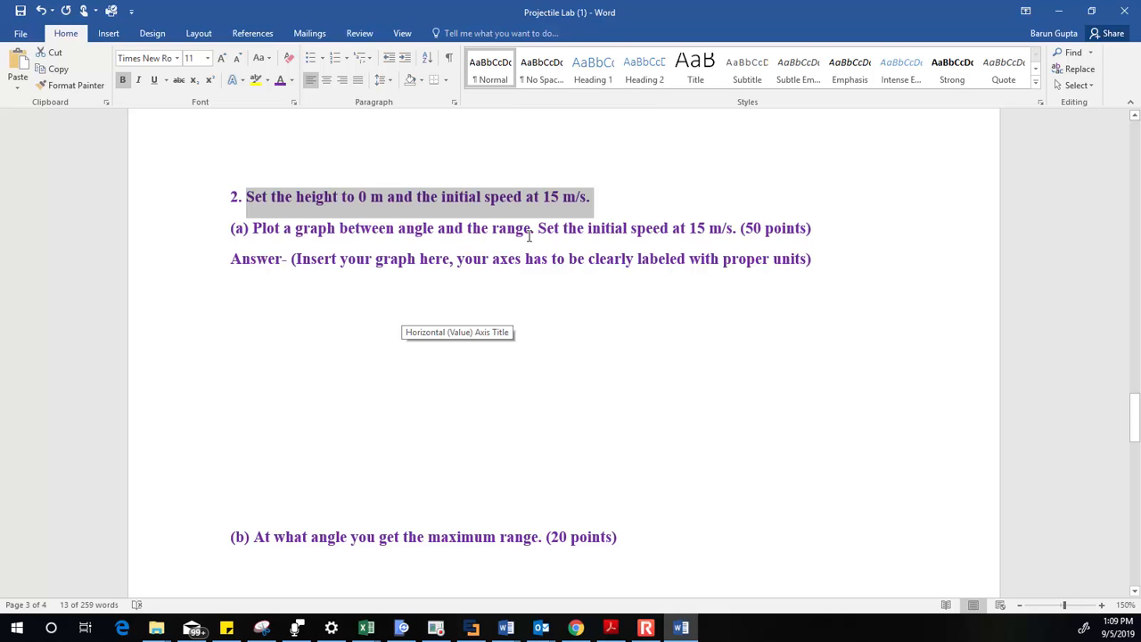
{"action": "left_click", "coordinate": [1058, 11]}
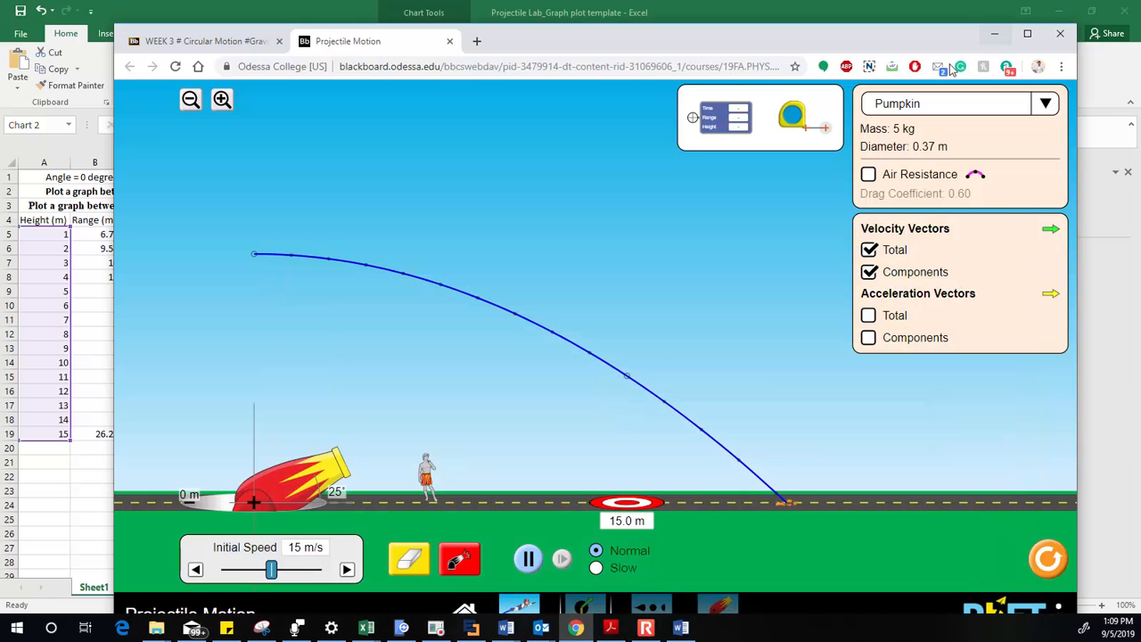
Switch to the Excel graph plot template and delete the range chart and the time-of-flight chart
{"action": "left_click", "coordinate": [365, 627]}
{"action": "left_click", "coordinate": [628, 570]}
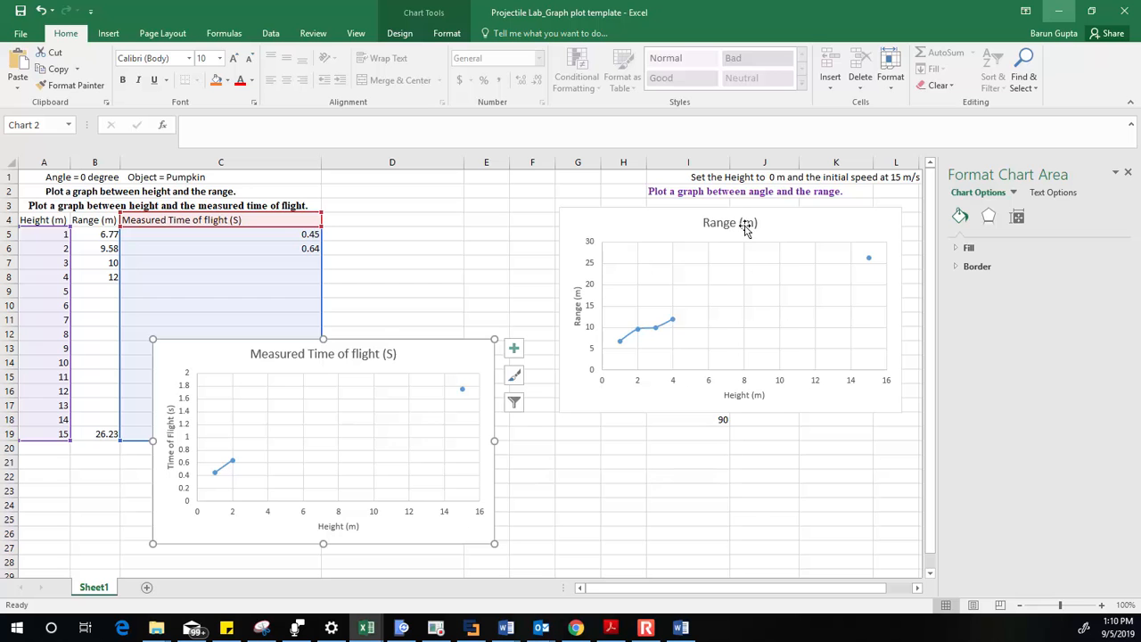
{"action": "left_click", "coordinate": [658, 210]}
{"action": "key", "text": "Delete"}
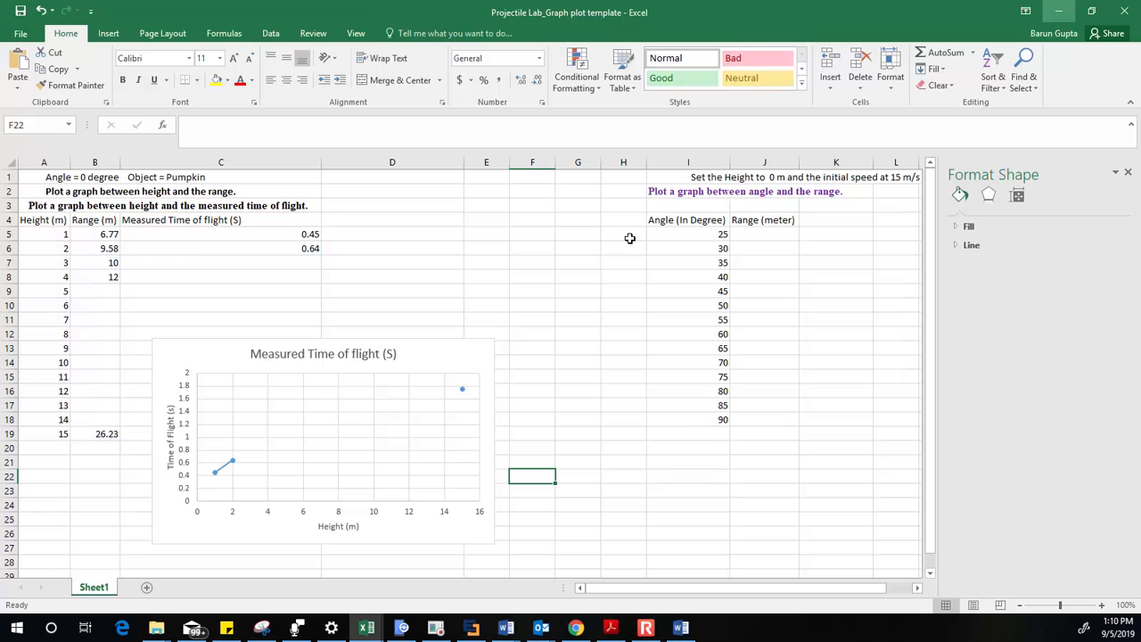
{"action": "left_click", "coordinate": [413, 356]}
{"action": "key", "text": "Delete"}
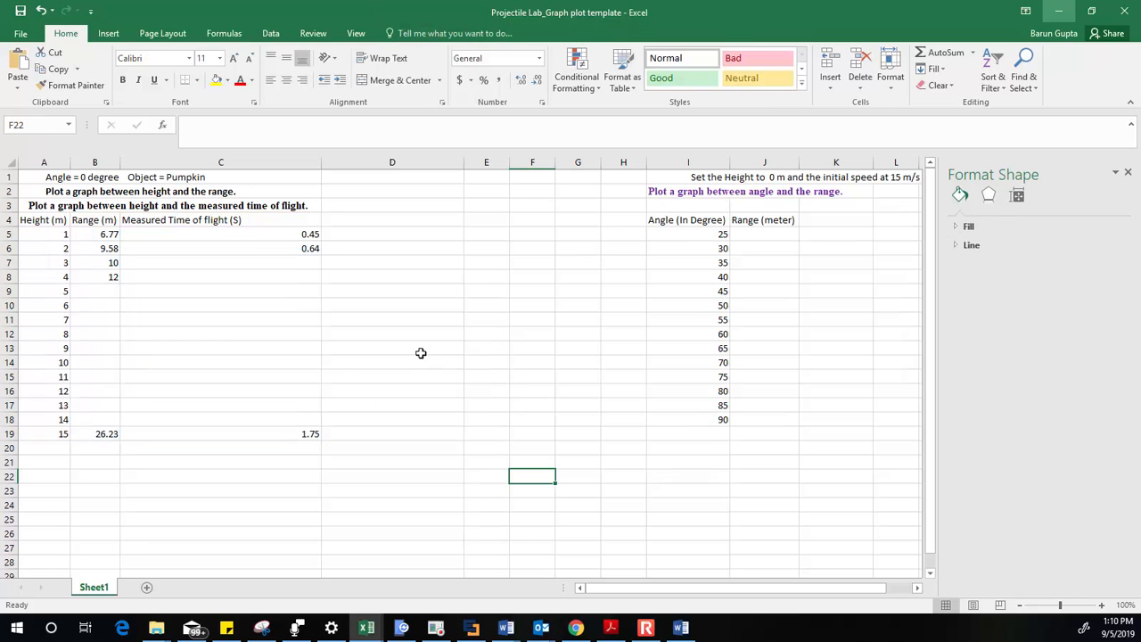
Close the Format Shape pane, shrink the Excel window, and move it aside so the simulation's cannon is visible
{"action": "left_click", "coordinate": [723, 233]}
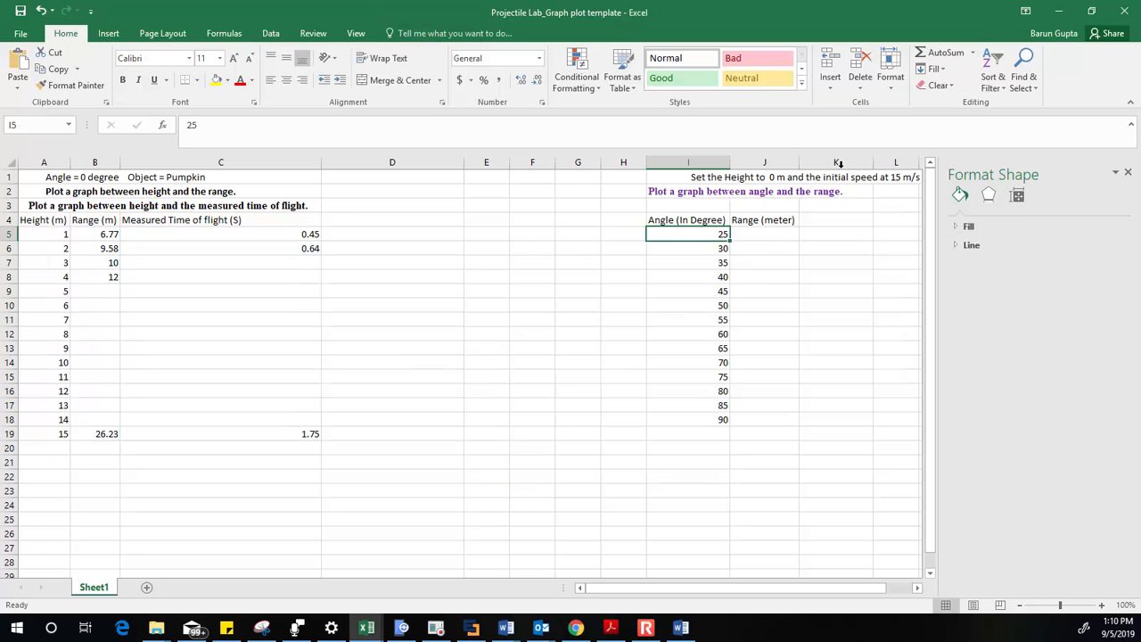
{"action": "left_click", "coordinate": [1128, 171]}
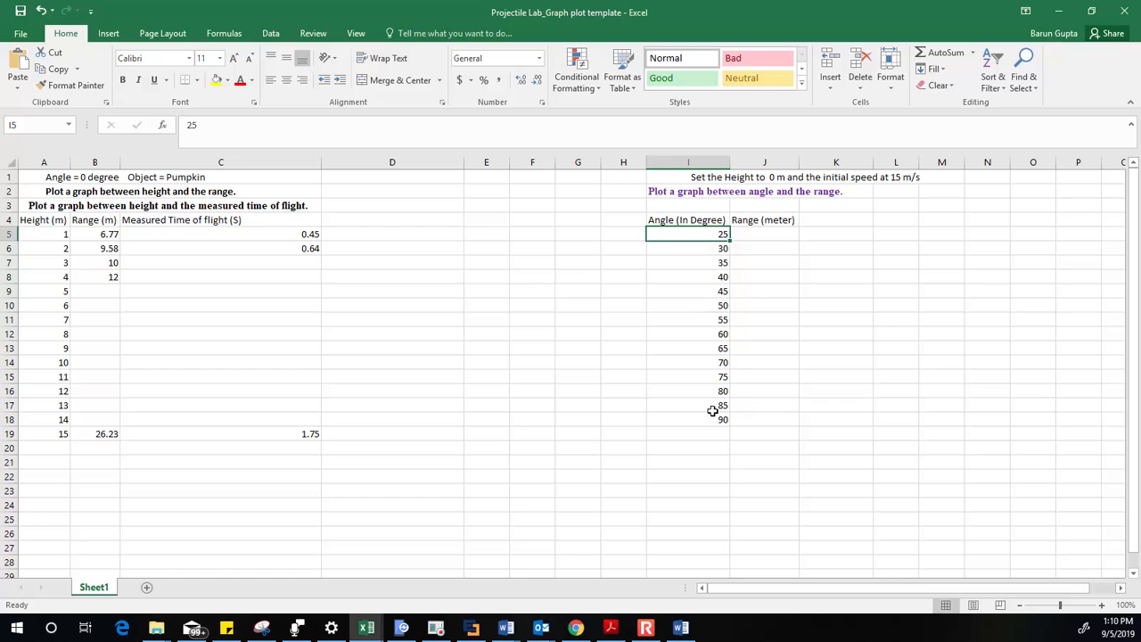
{"action": "left_click", "coordinate": [1091, 11]}
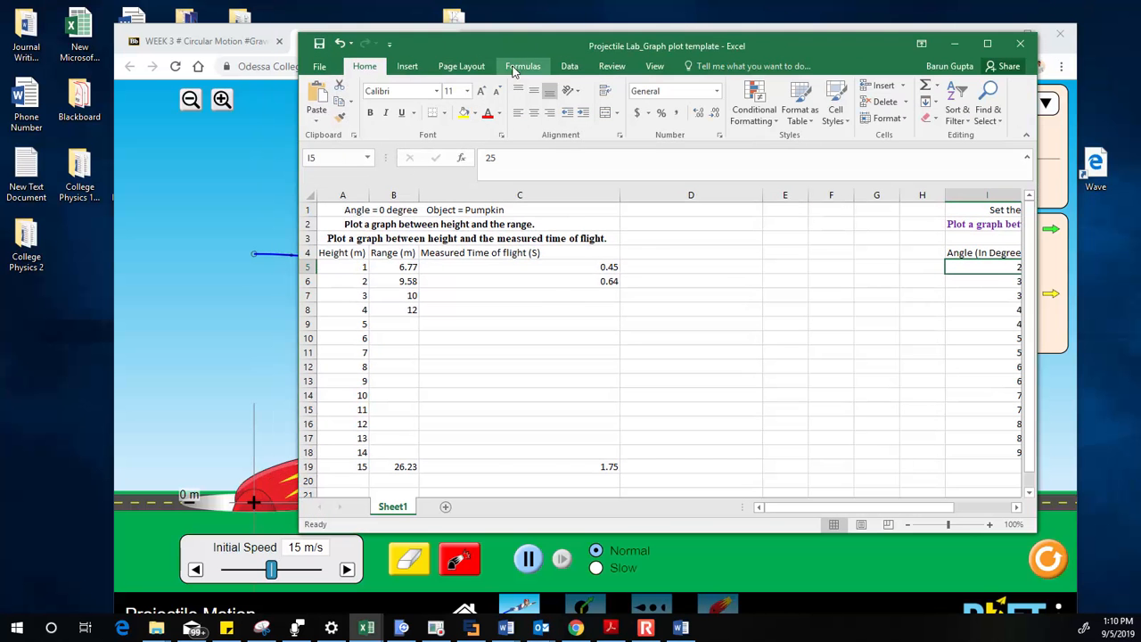
{"action": "left_click_drag", "start_coordinate": [523, 54], "coordinate": [886, 78]}
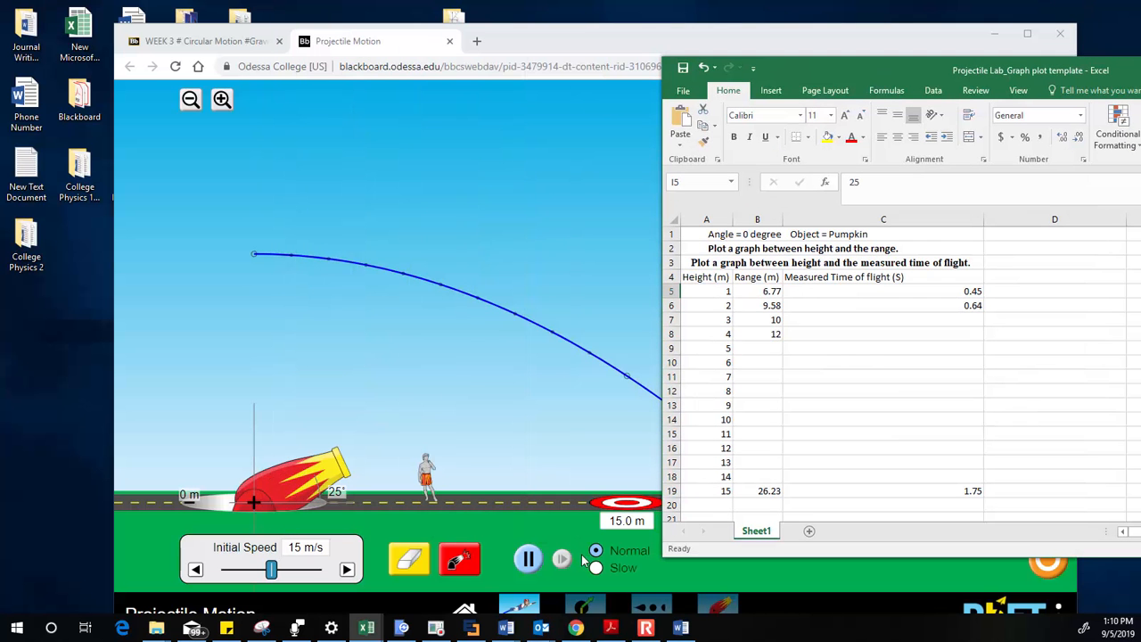
Reset the Projectile Motion simulation in Chrome, lower the cannon to 0 m, and tilt it to 25°
{"action": "left_click", "coordinate": [1058, 580]}
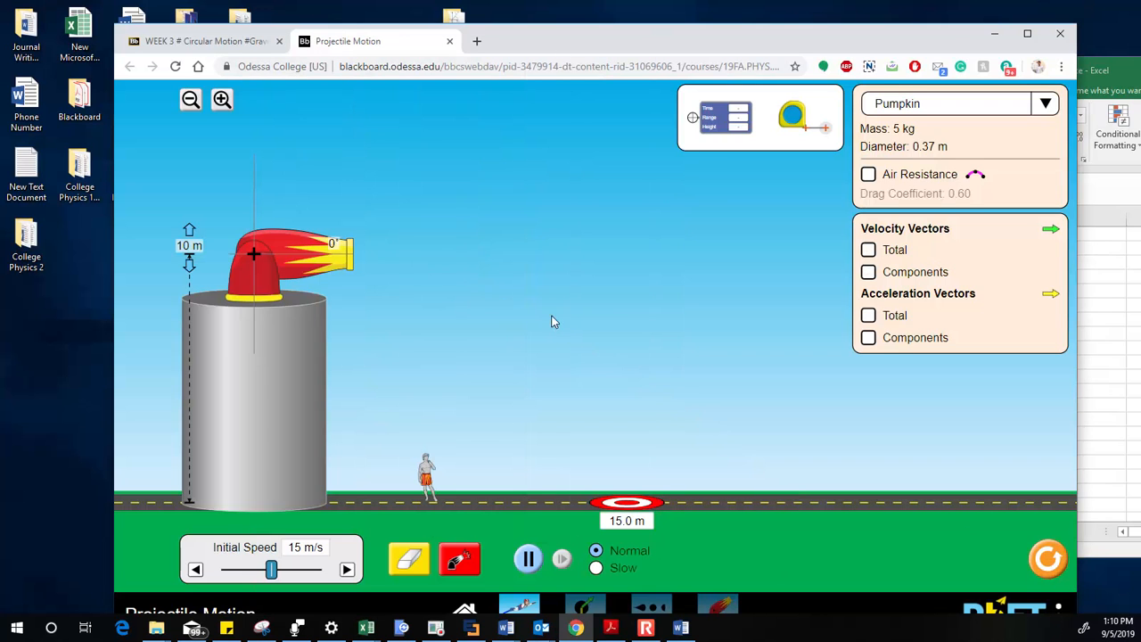
{"action": "left_click_drag", "start_coordinate": [241, 278], "coordinate": [250, 505]}
{"action": "left_click_drag", "start_coordinate": [330, 501], "coordinate": [329, 465]}
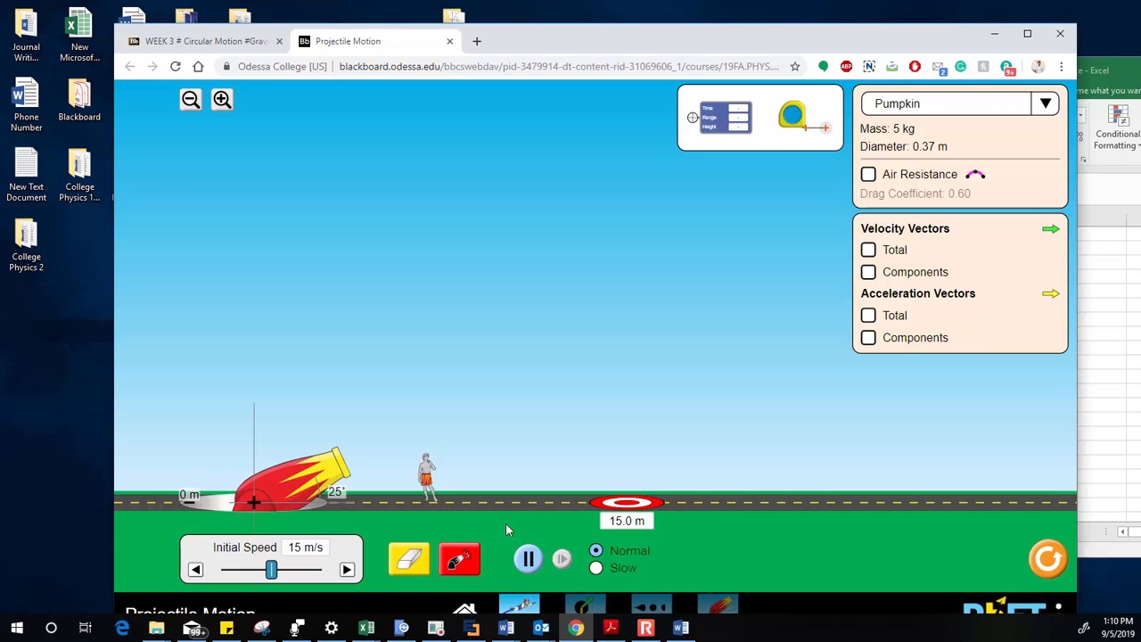
Fire the pumpkin and place the time, range and height probe on its landing point
{"action": "left_click", "coordinate": [461, 567]}
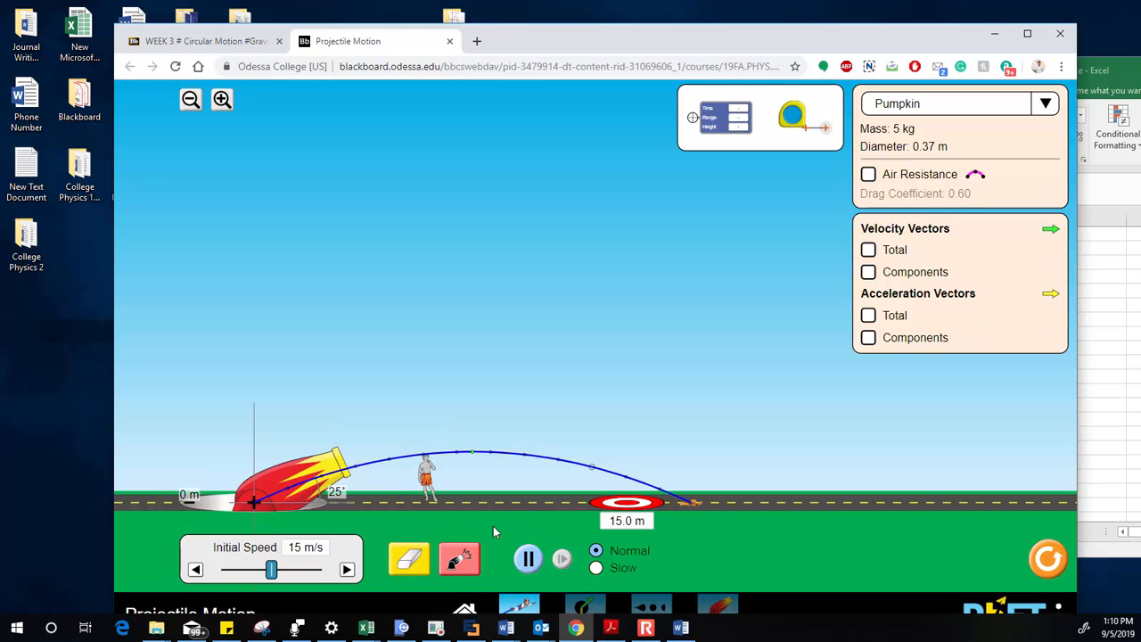
{"action": "left_click_drag", "start_coordinate": [793, 115], "coordinate": [845, 509]}
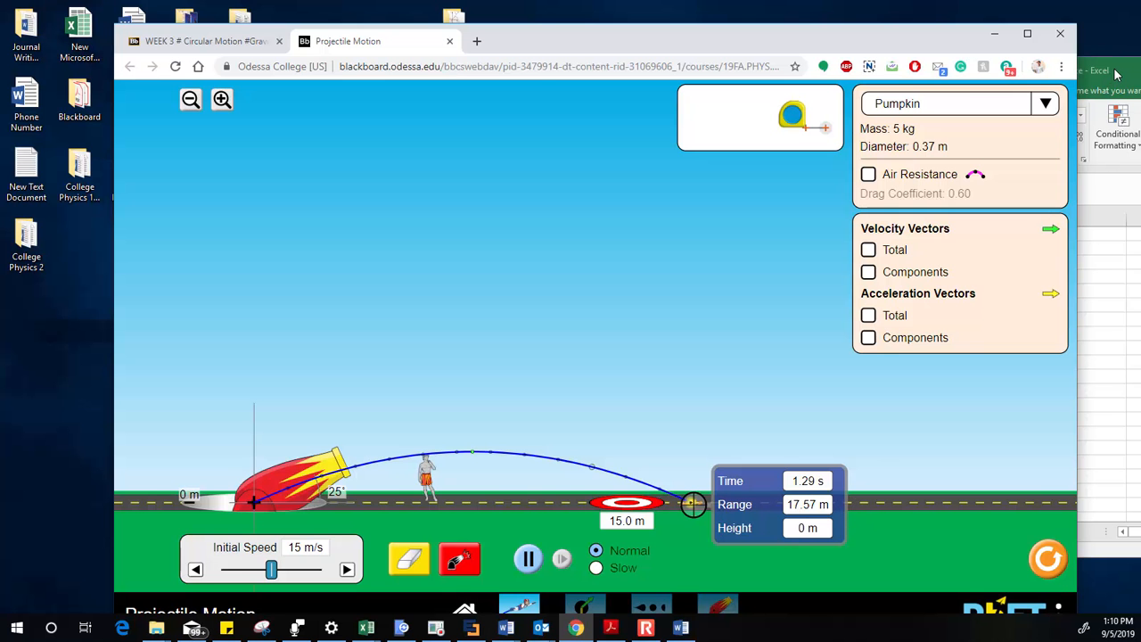
Bring the Excel template in front of the simulation and record a range of 17.57 m for the 25° angle
{"action": "left_click_drag", "start_coordinate": [1115, 74], "coordinate": [134, 29]}
{"action": "left_click_drag", "start_coordinate": [638, 486], "coordinate": [692, 486]}
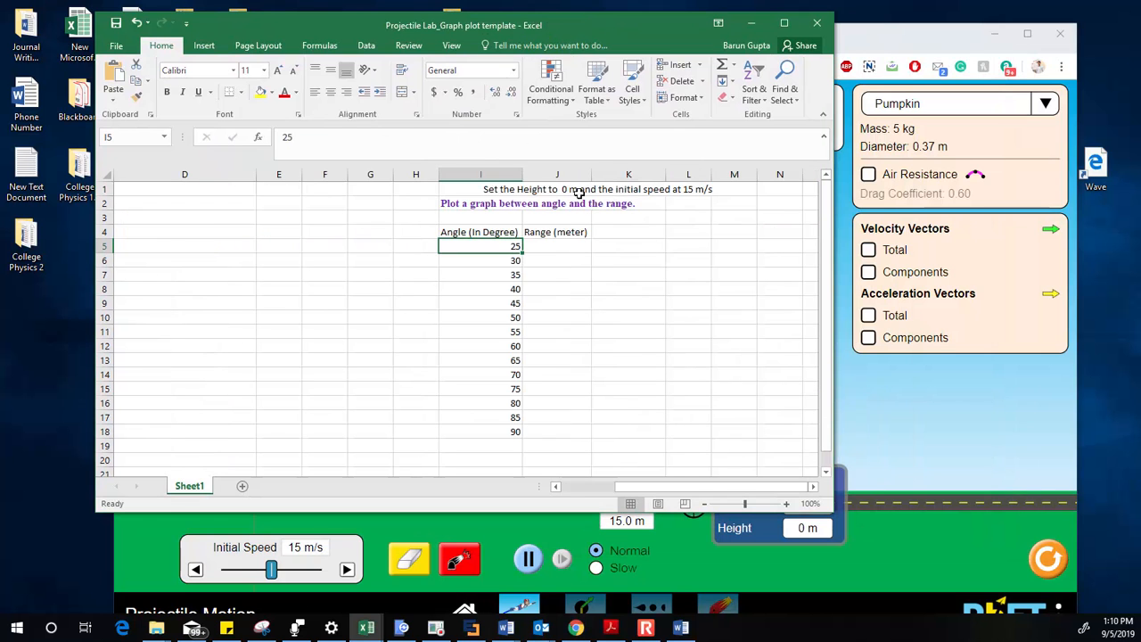
{"action": "left_click", "coordinate": [564, 252]}
{"action": "type", "text": "17.57"}
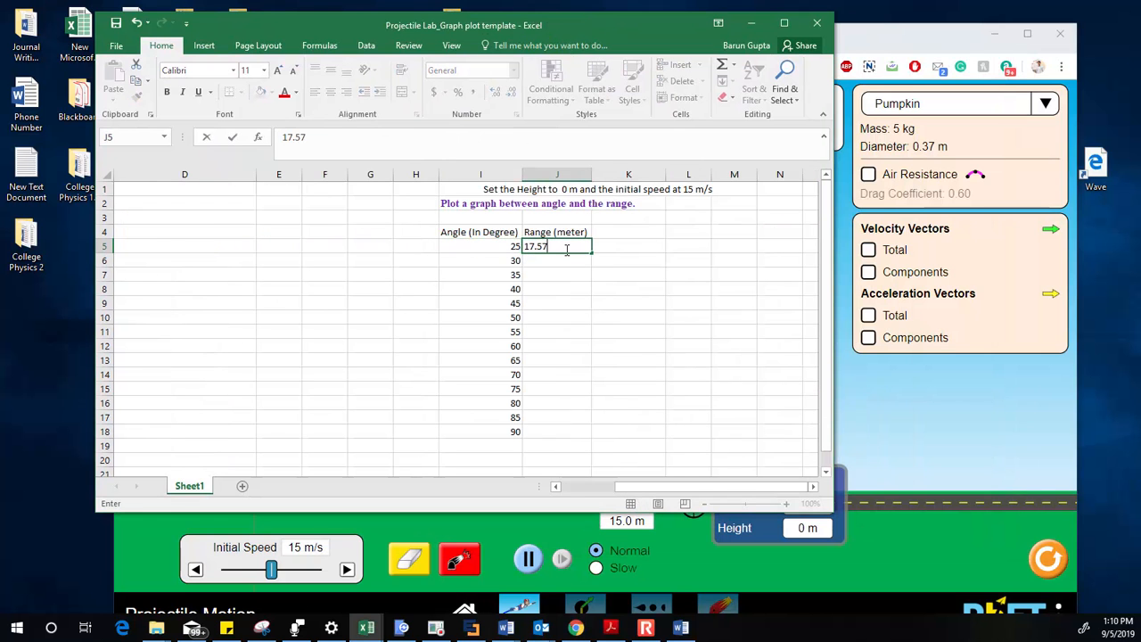
{"action": "key", "text": "Return"}
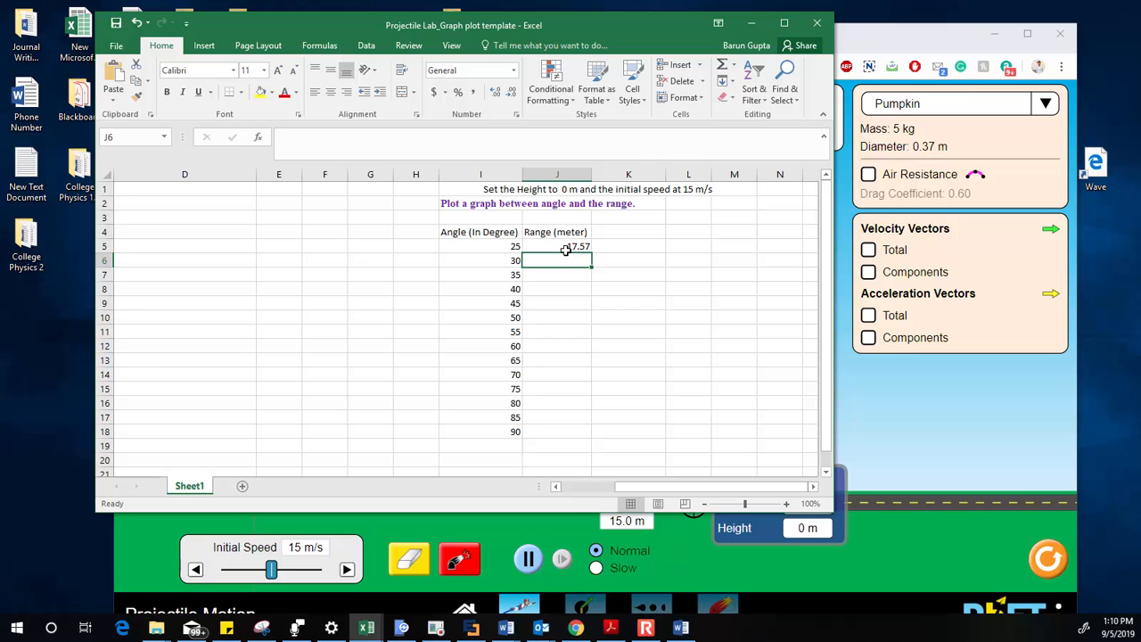
Fire the pumpkin with the cannon tilted to 60°, probe its landing point, and record the 19.86 m range in the 60° row
{"action": "left_click", "coordinate": [535, 349]}
{"action": "left_click_drag", "start_coordinate": [581, 29], "coordinate": [1091, 64]}
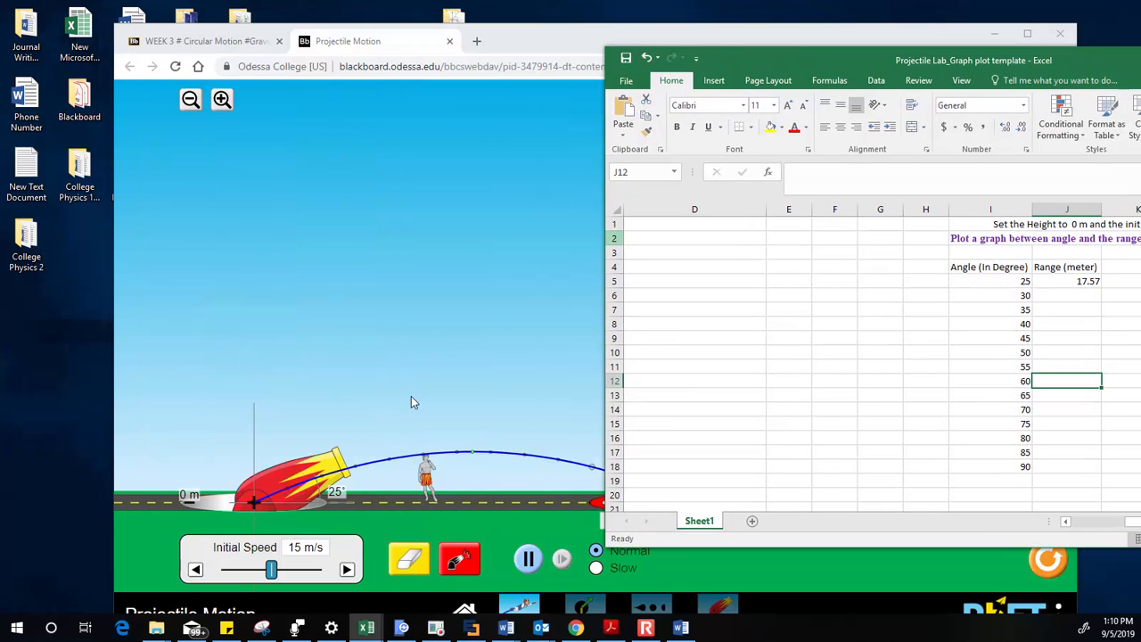
{"action": "left_click_drag", "start_coordinate": [343, 464], "coordinate": [308, 409]}
{"action": "left_click", "coordinate": [457, 559]}
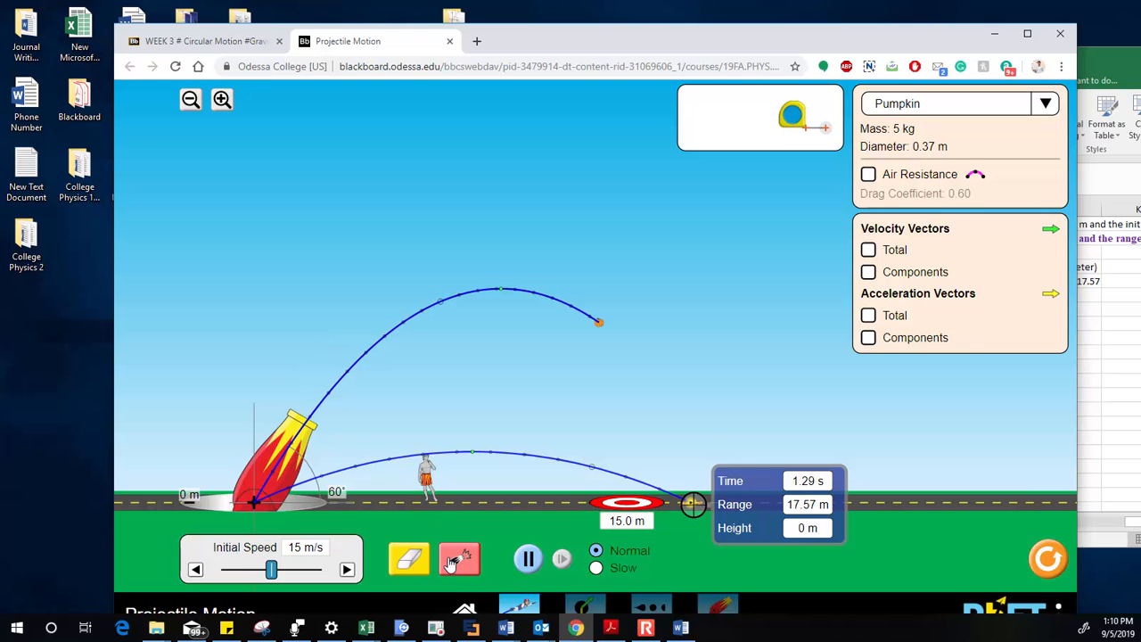
{"action": "left_click_drag", "start_coordinate": [757, 480], "coordinate": [809, 480]}
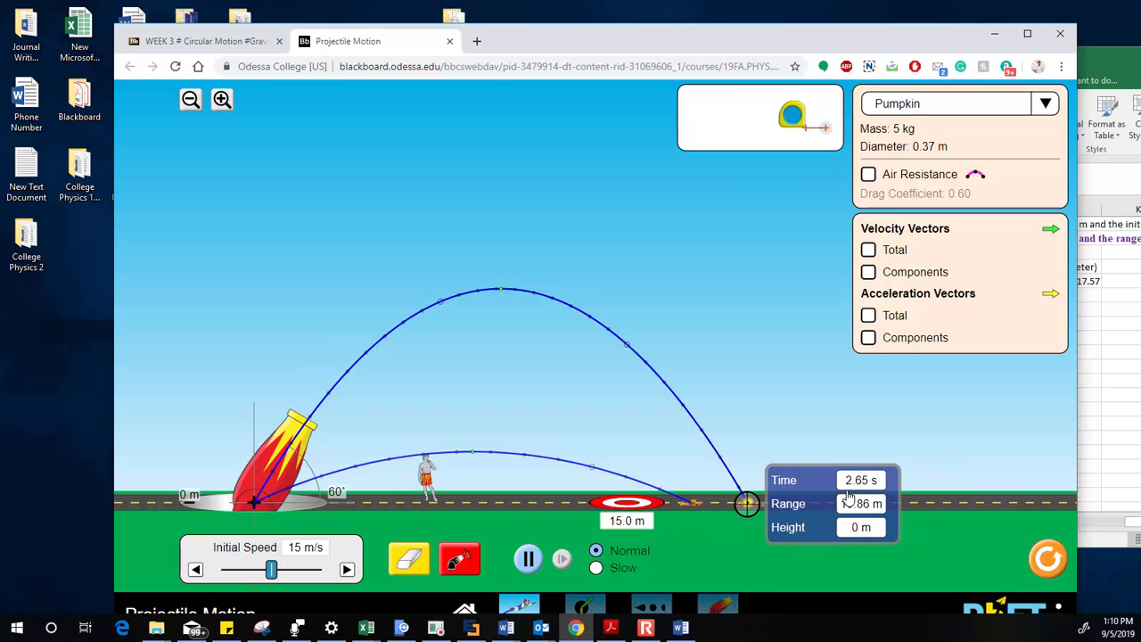
{"action": "left_click", "coordinate": [1083, 381]}
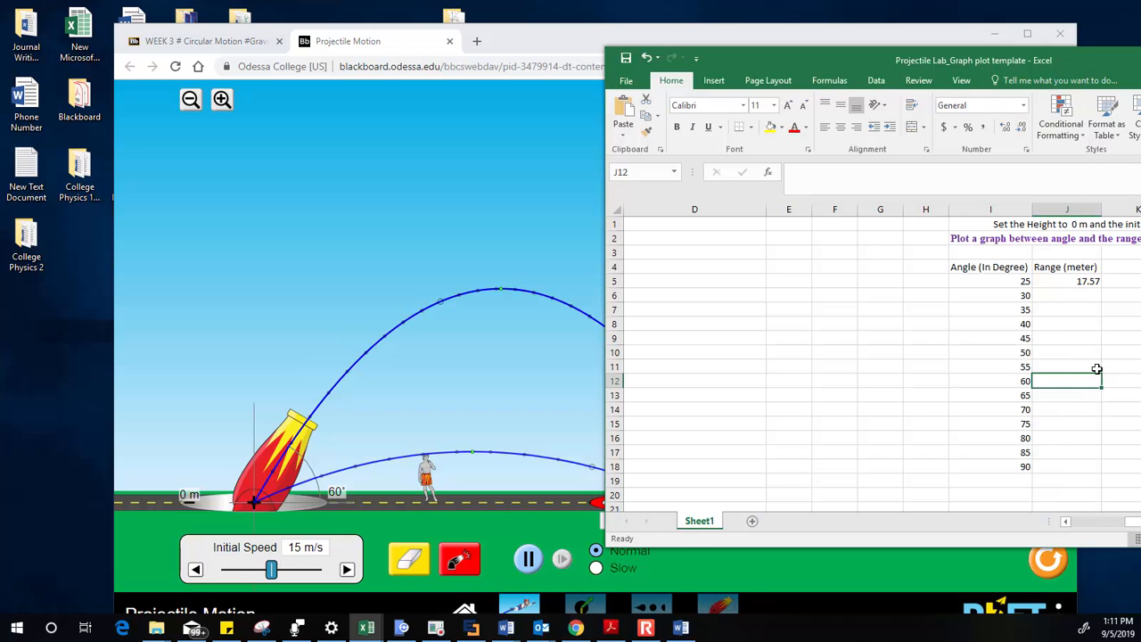
{"action": "type", "text": "19.86"}
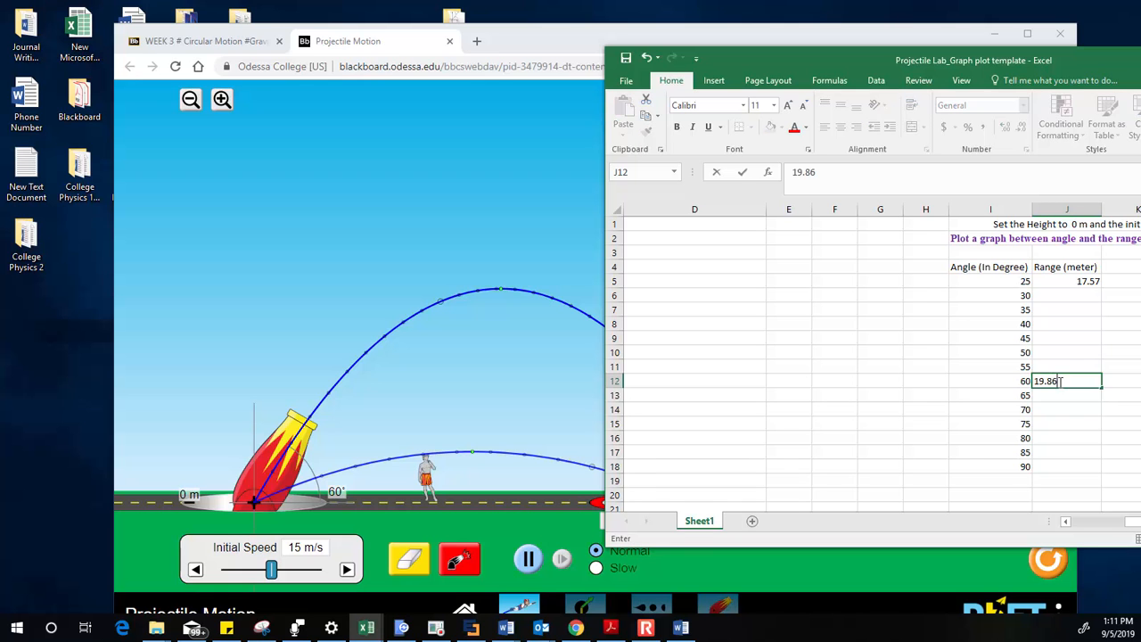
{"action": "key", "text": "Return"}
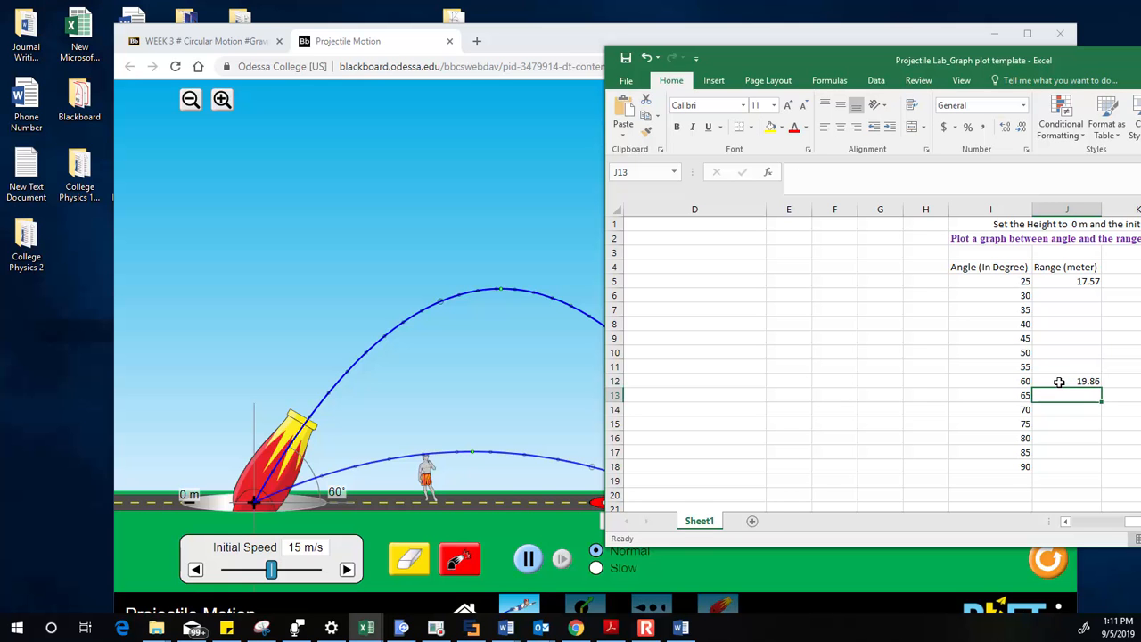
Fire the pumpkin at 80°, place the probe where it lands, and record the 7.84 m range in the 80° row
{"action": "left_click", "coordinate": [1039, 440]}
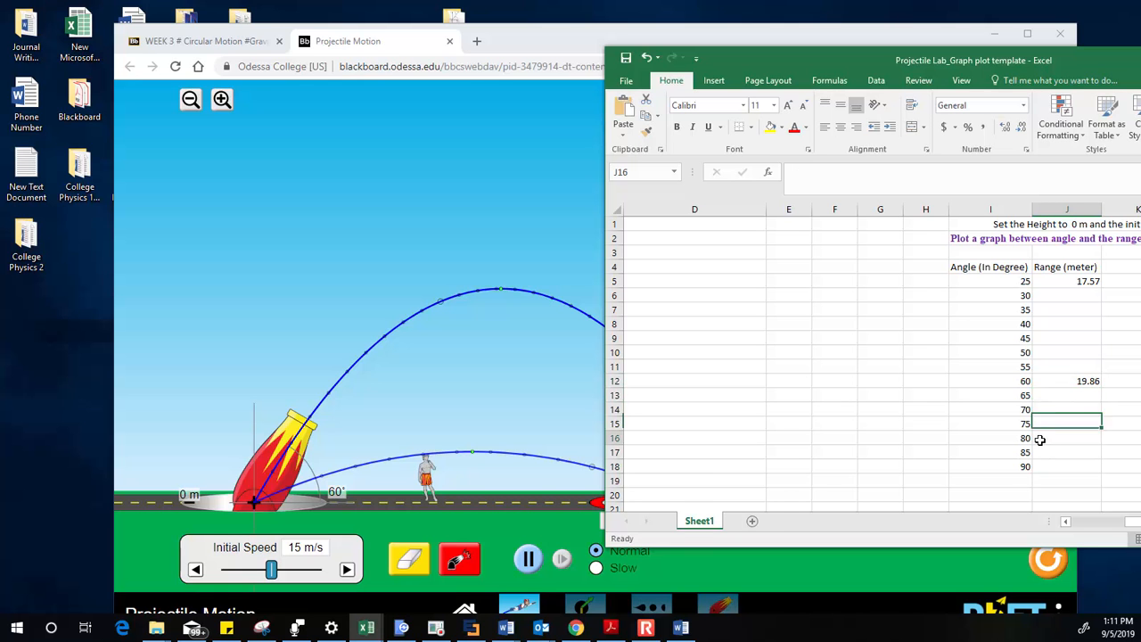
{"action": "mouse_move", "coordinate": [293, 439]}
{"action": "left_mouse_down"}
{"action": "mouse_move", "coordinate": [259, 409]}
{"action": "mouse_move", "coordinate": [270, 414]}
{"action": "left_mouse_up"}
{"action": "left_click", "coordinate": [456, 558]}
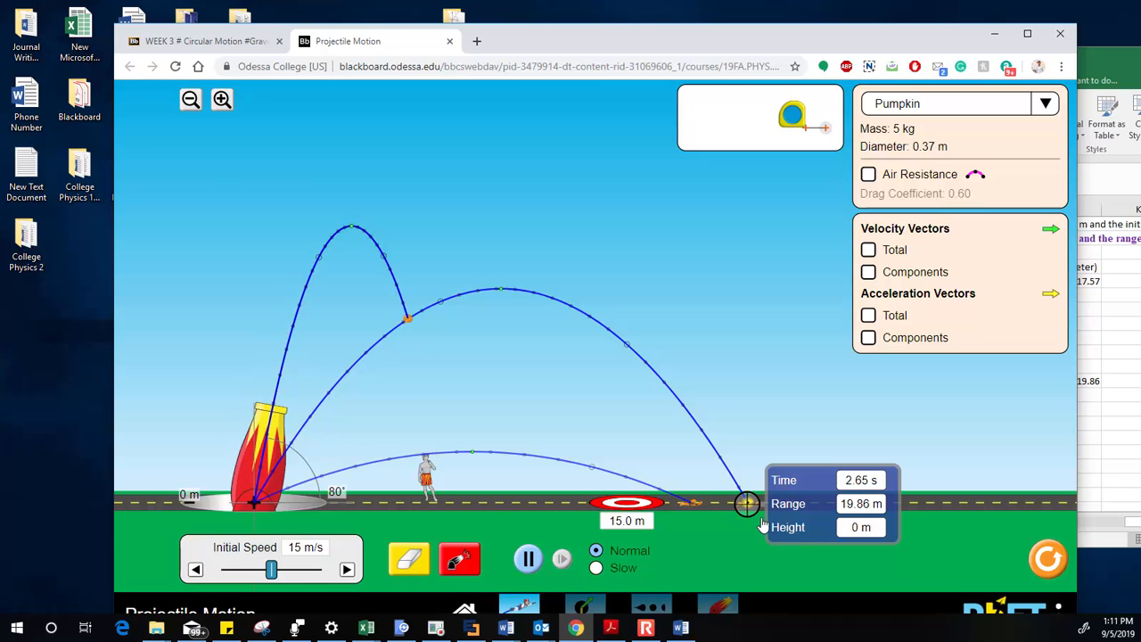
{"action": "left_click_drag", "start_coordinate": [747, 504], "coordinate": [449, 505]}
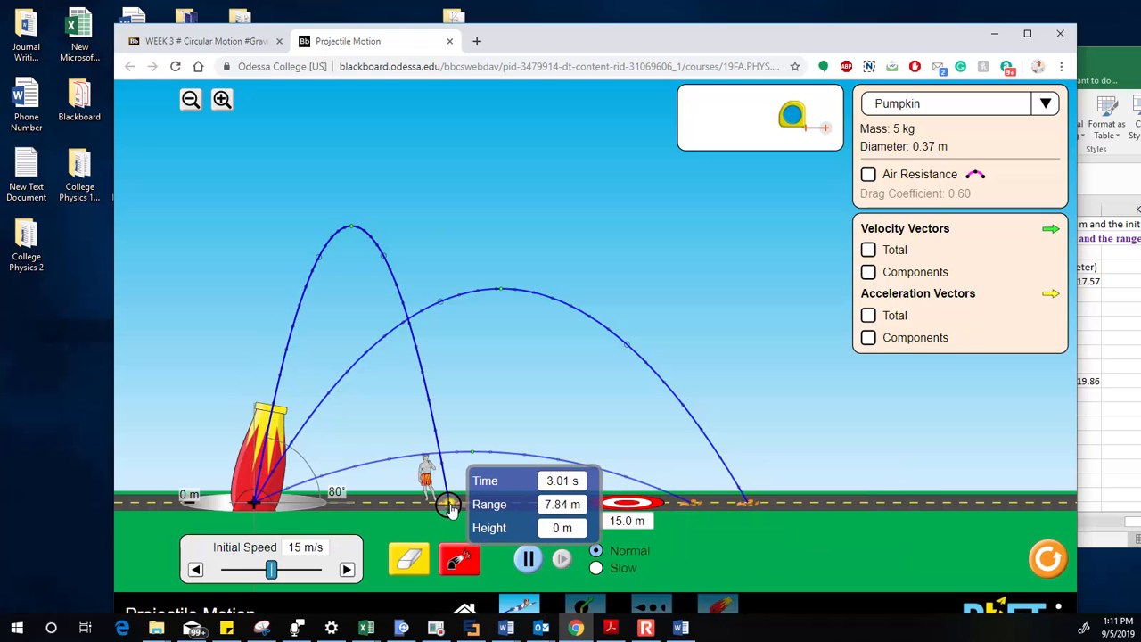
{"action": "left_click", "coordinate": [1126, 428]}
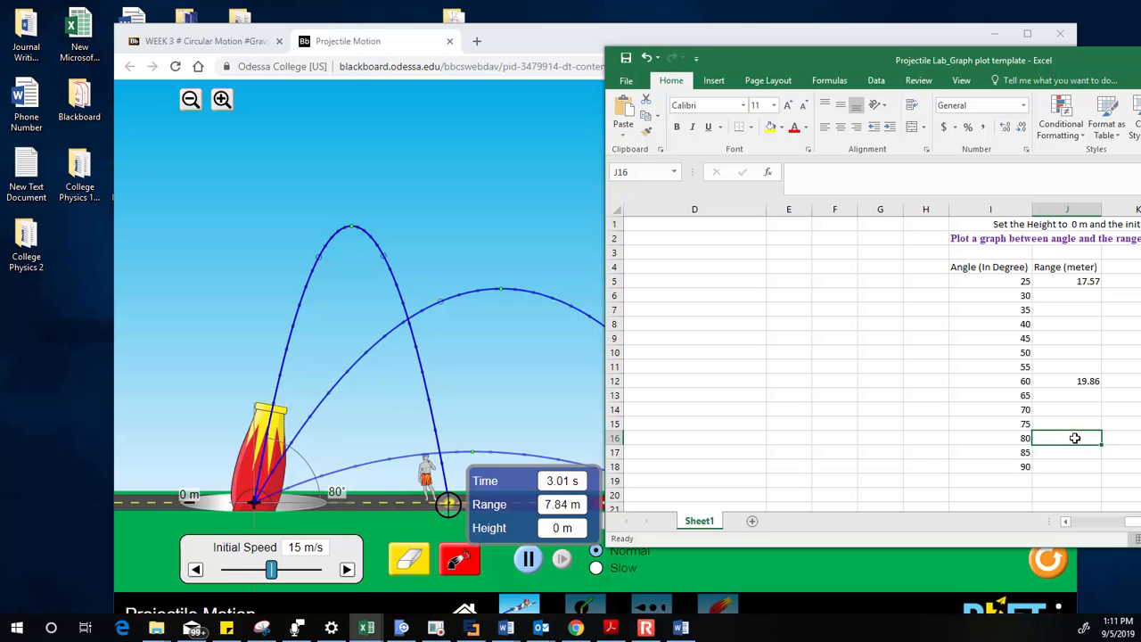
{"action": "type", "text": "7.84"}
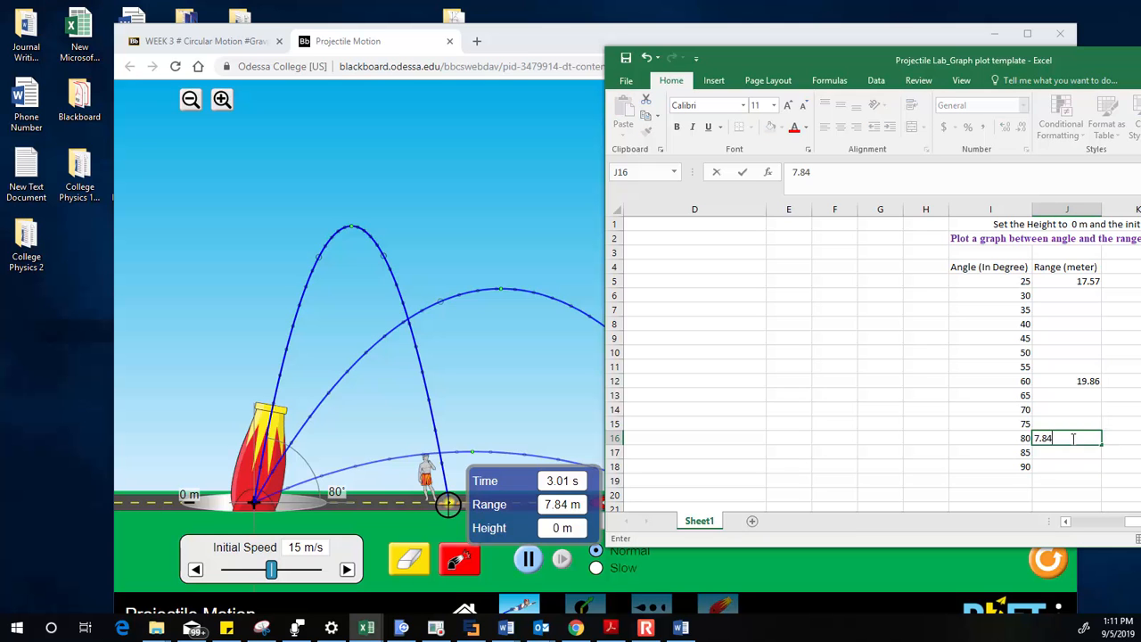
{"action": "key", "text": "Return"}
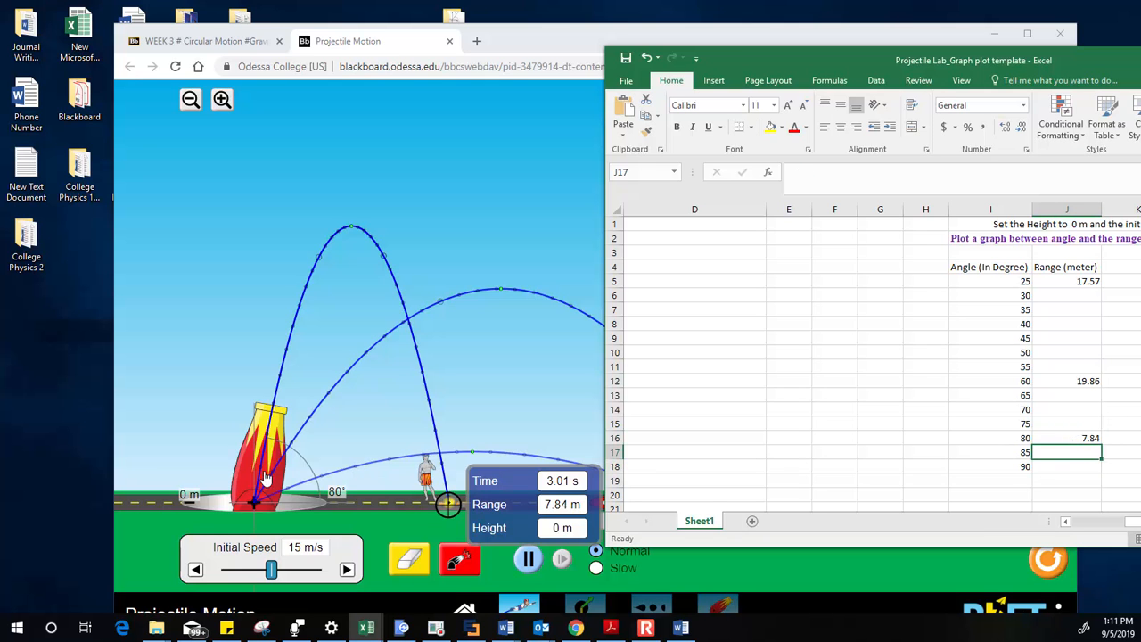
Fire the pumpkin straight up at 90°, probe its landing point, and enter a range of 0 in the 90° row
{"action": "left_click_drag", "start_coordinate": [266, 473], "coordinate": [245, 451]}
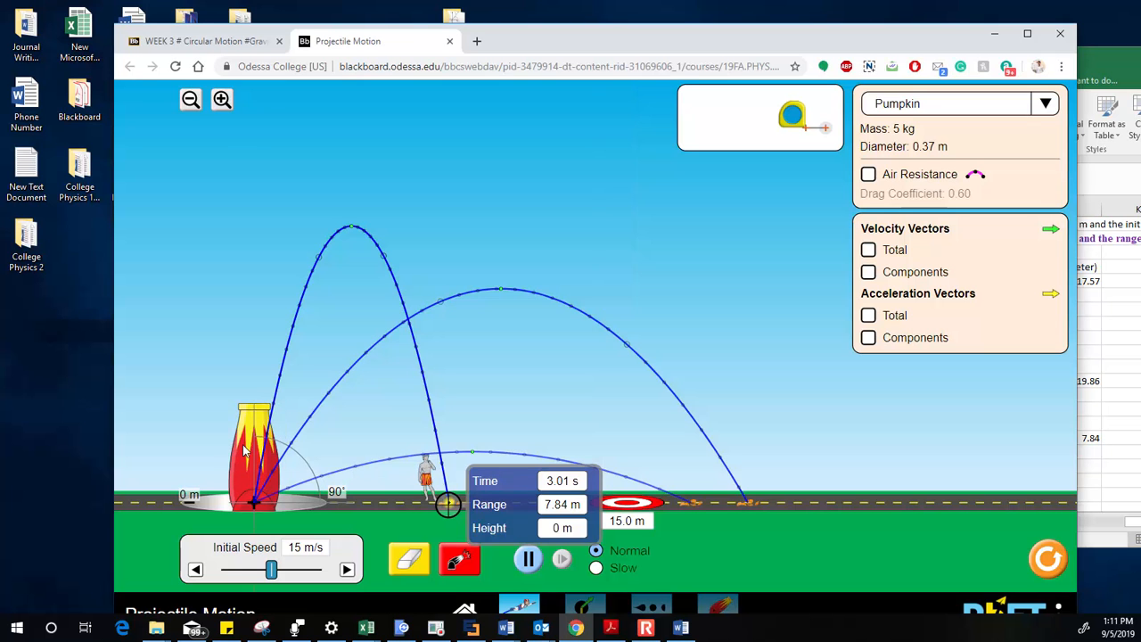
{"action": "left_click", "coordinate": [457, 560]}
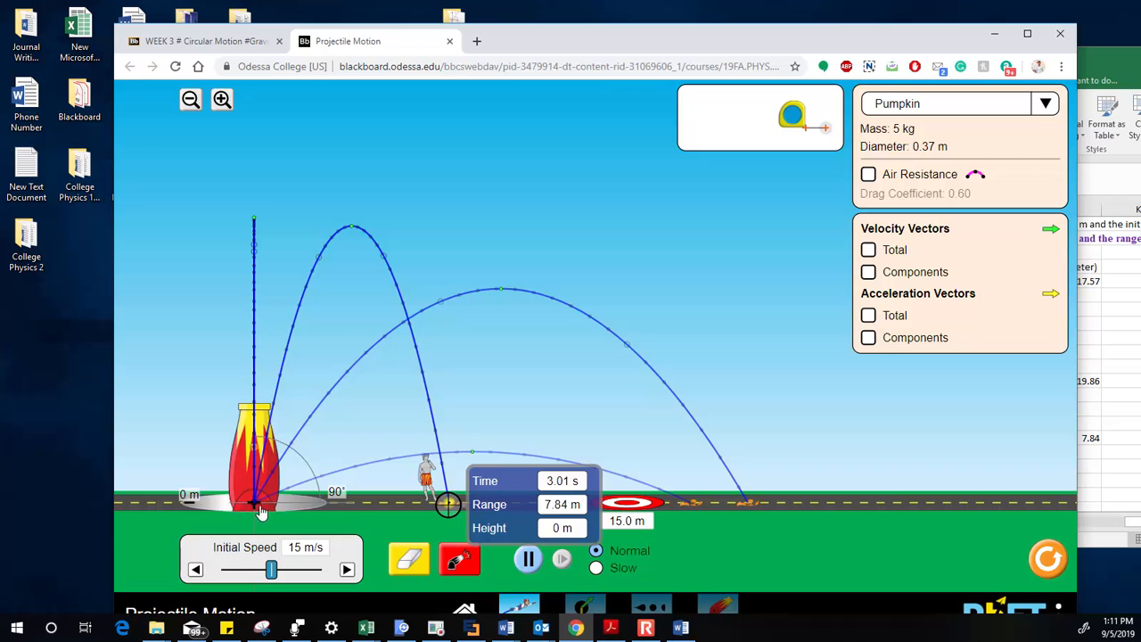
{"action": "left_click_drag", "start_coordinate": [447, 505], "coordinate": [254, 504]}
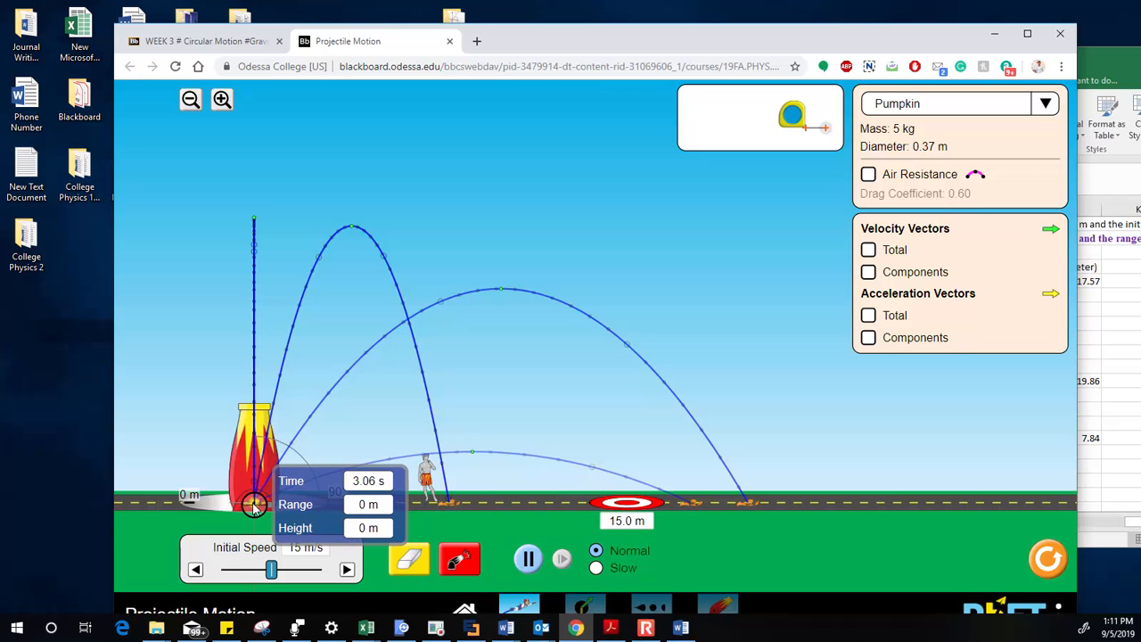
{"action": "left_click", "coordinate": [1118, 397]}
{"action": "left_click", "coordinate": [1074, 467]}
{"action": "type", "text": "0"}
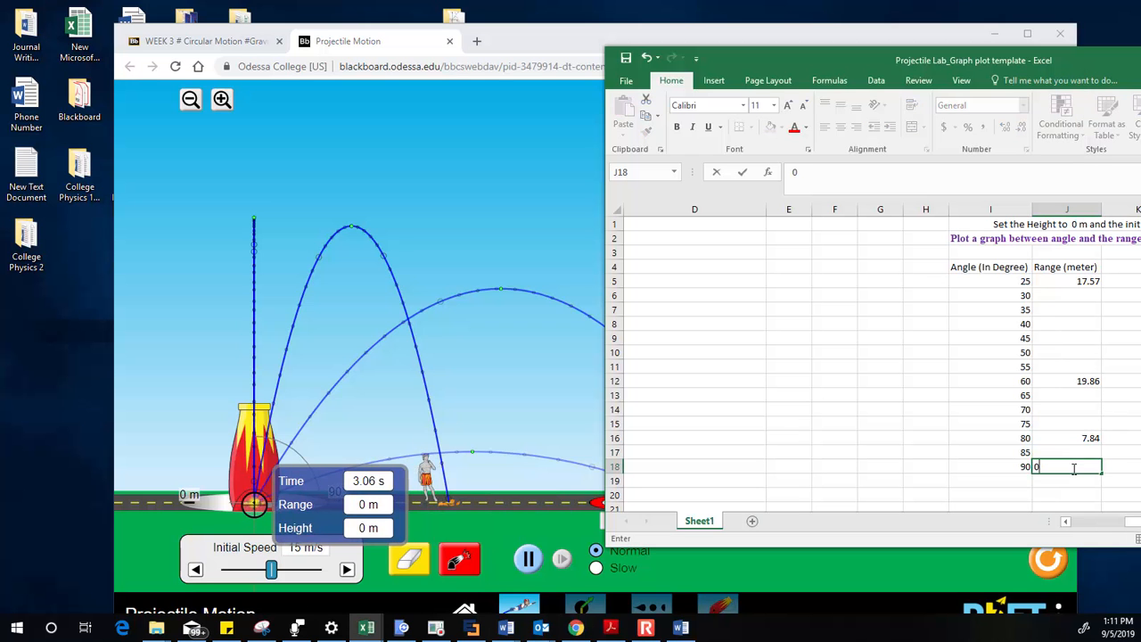
Maximize Excel, plot the angle and range columns I4:J18 as a markers-only scatter chart, and place it beside the table
{"action": "double_click", "coordinate": [957, 66]}
{"action": "left_click", "coordinate": [669, 263]}
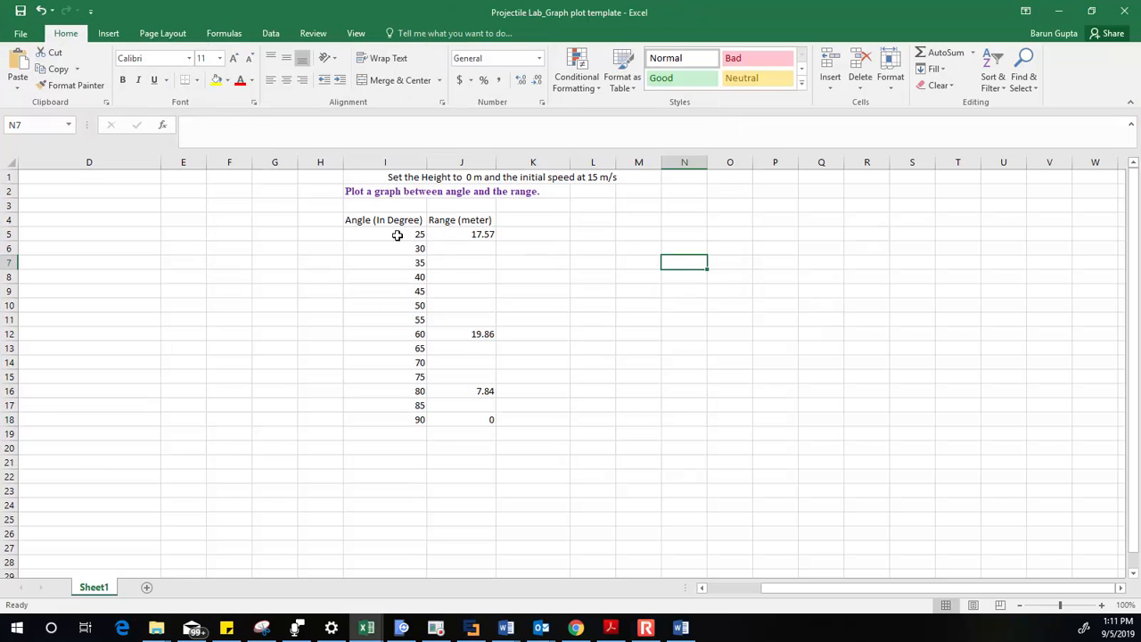
{"action": "left_click_drag", "start_coordinate": [385, 222], "coordinate": [458, 416]}
{"action": "left_click", "coordinate": [109, 33]}
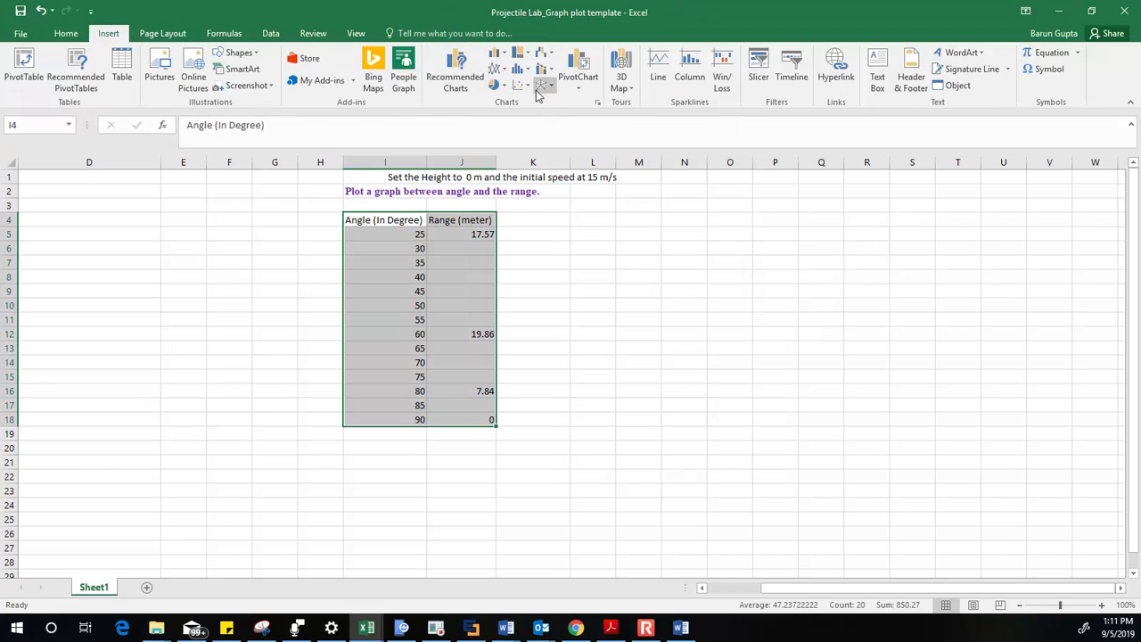
{"action": "left_click", "coordinate": [522, 87]}
{"action": "left_click", "coordinate": [531, 126]}
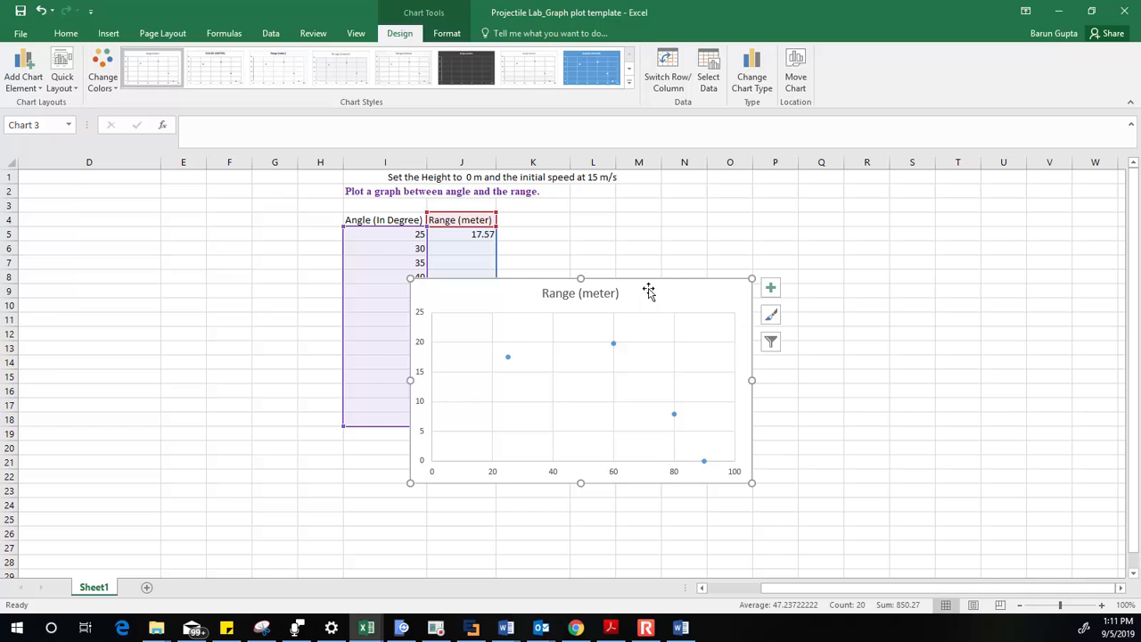
{"action": "key", "text": "Delete"}
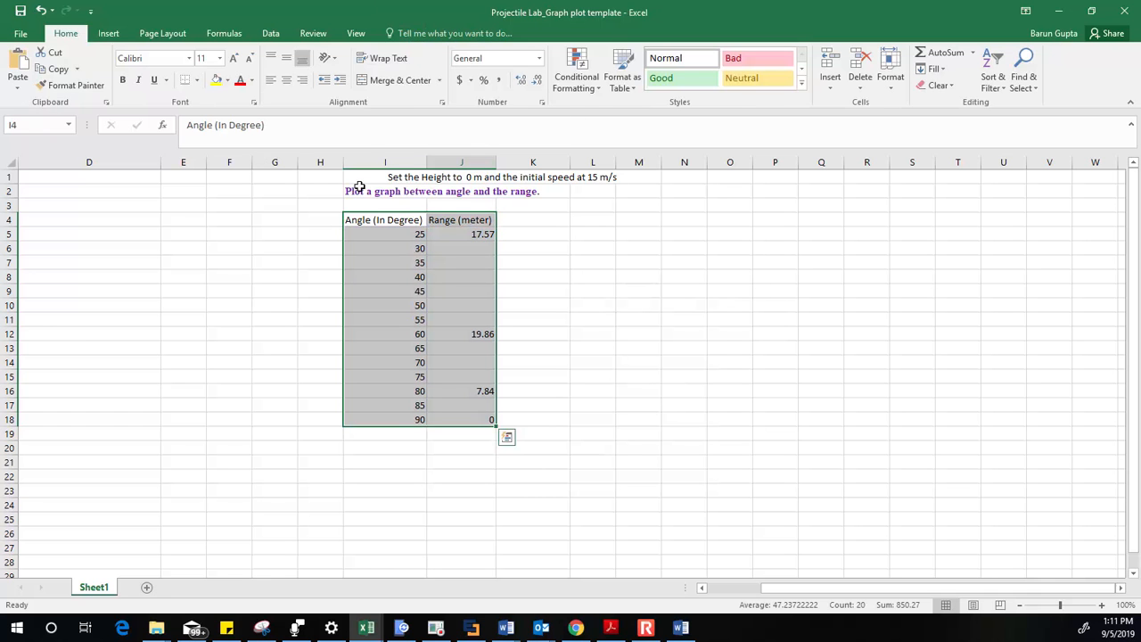
{"action": "left_click", "coordinate": [108, 34]}
{"action": "left_click", "coordinate": [519, 85]}
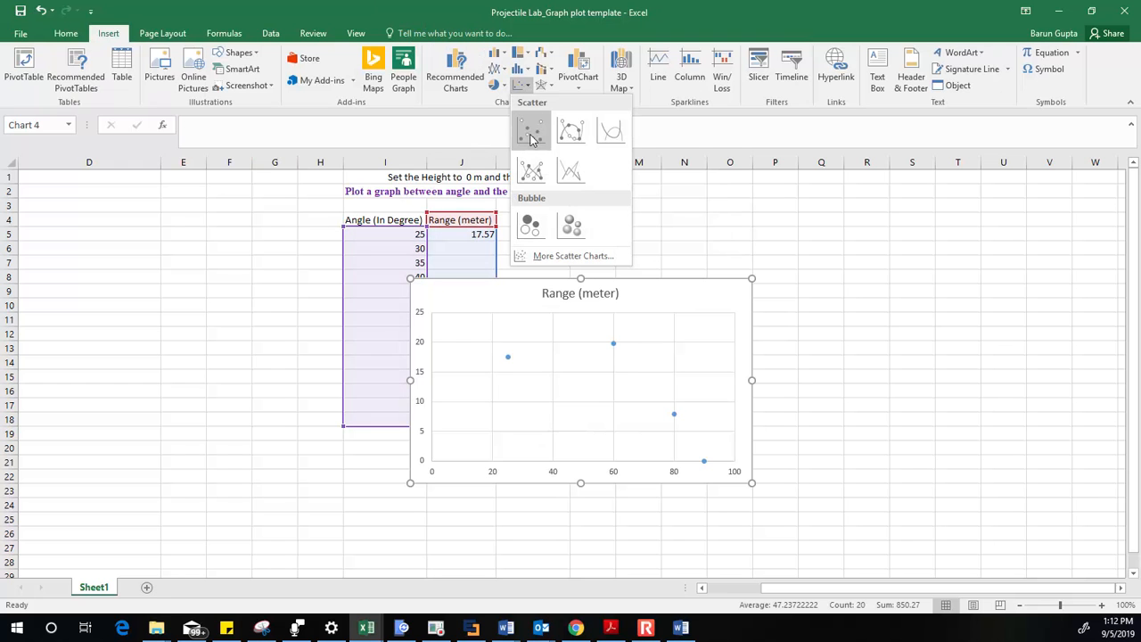
{"action": "left_click", "coordinate": [571, 134]}
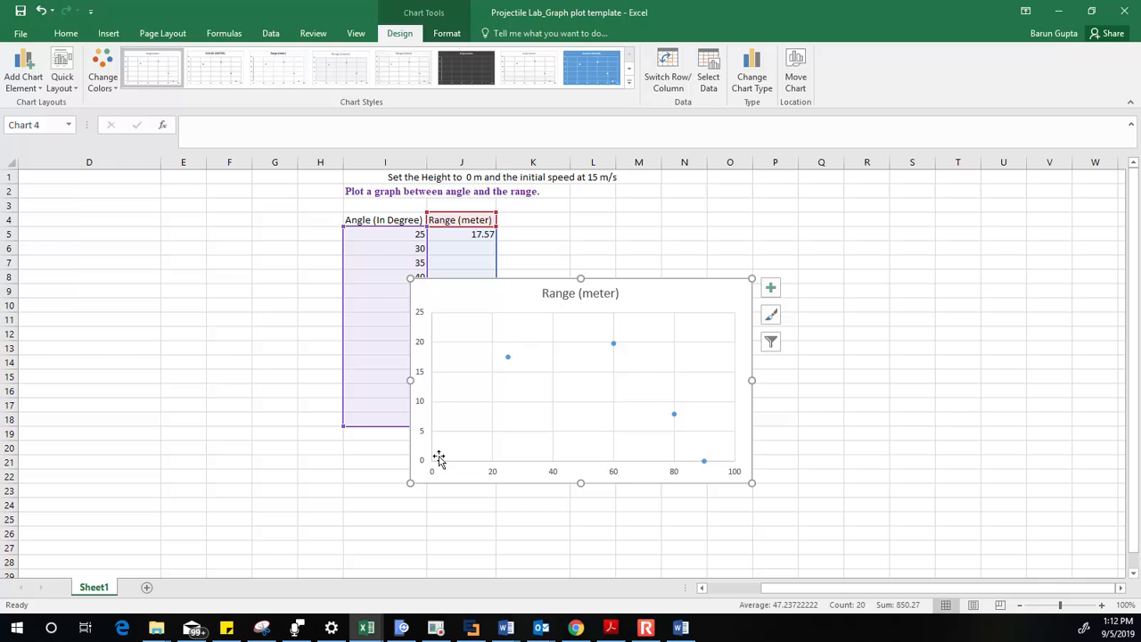
{"action": "left_click_drag", "start_coordinate": [654, 287], "coordinate": [904, 228]}
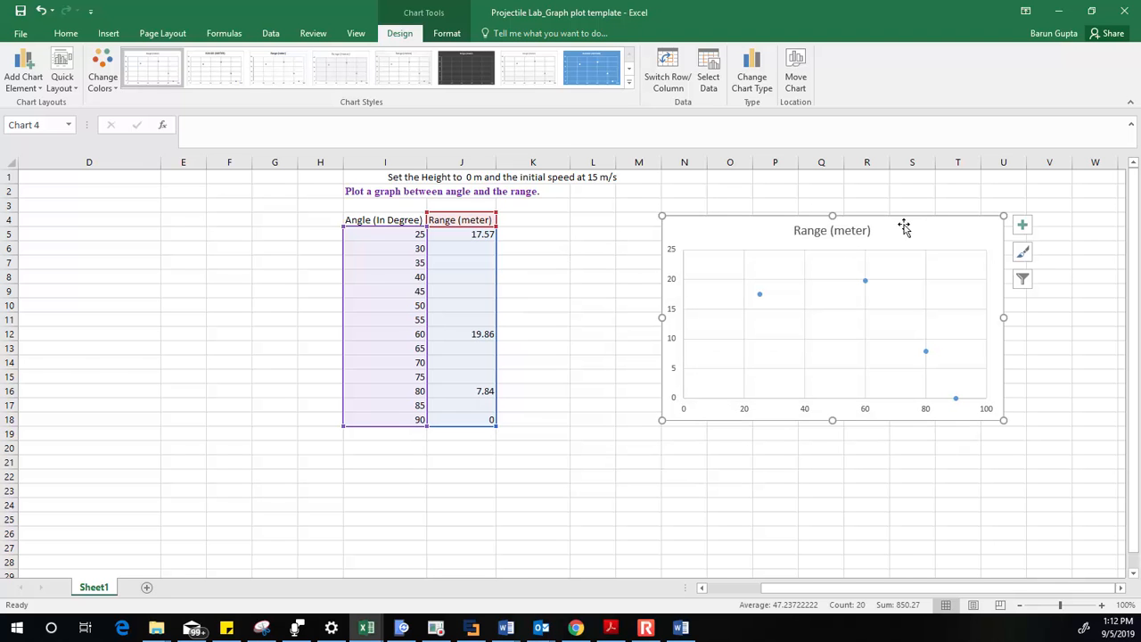
Enter a trial range of 15 for the 35° angle and clear it again
{"action": "left_click", "coordinate": [480, 264]}
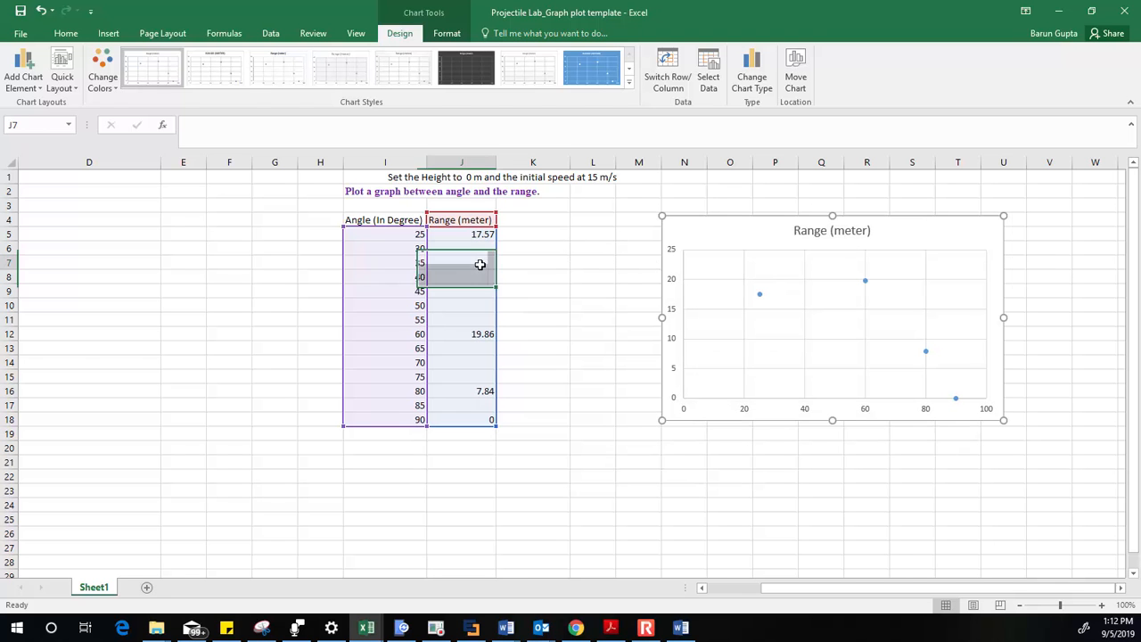
{"action": "type", "text": "15"}
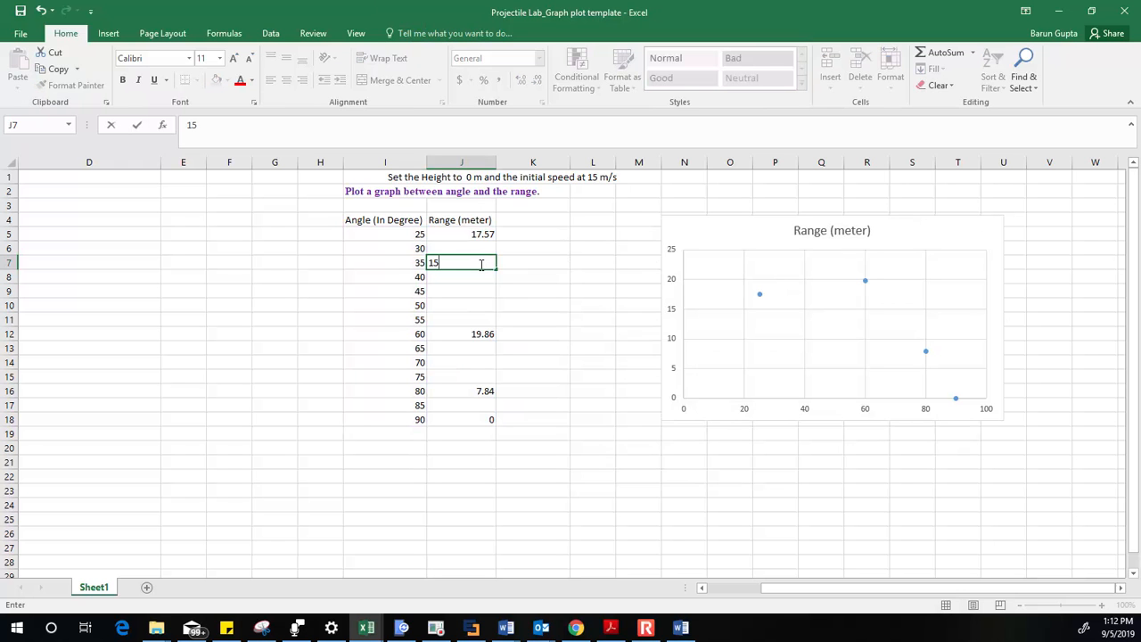
{"action": "key", "text": "Return"}
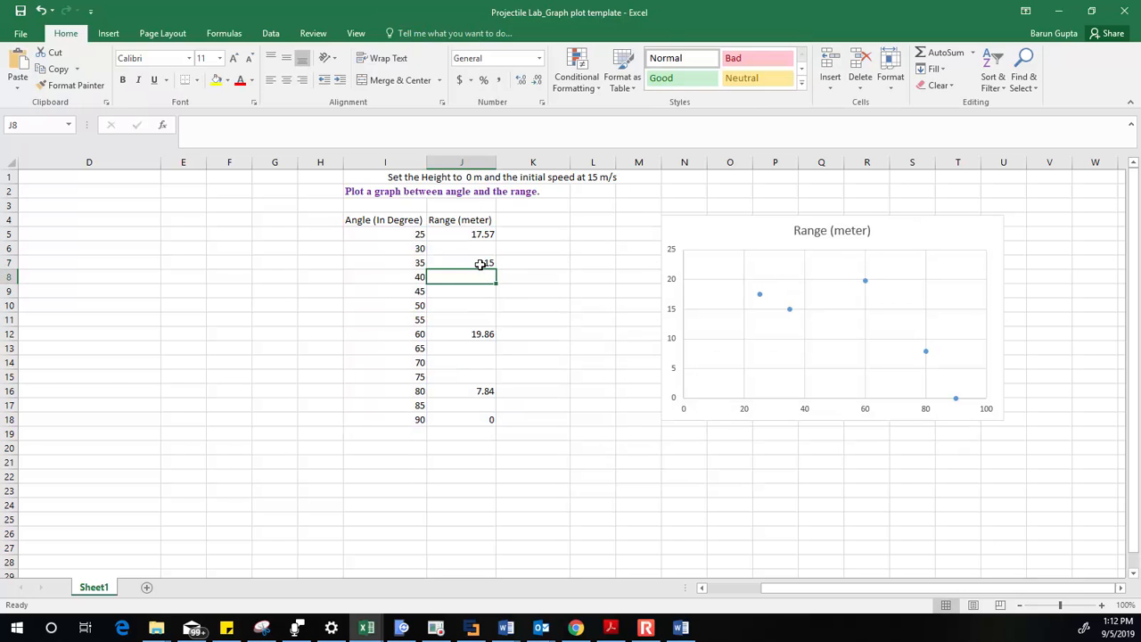
{"action": "left_click", "coordinate": [482, 264]}
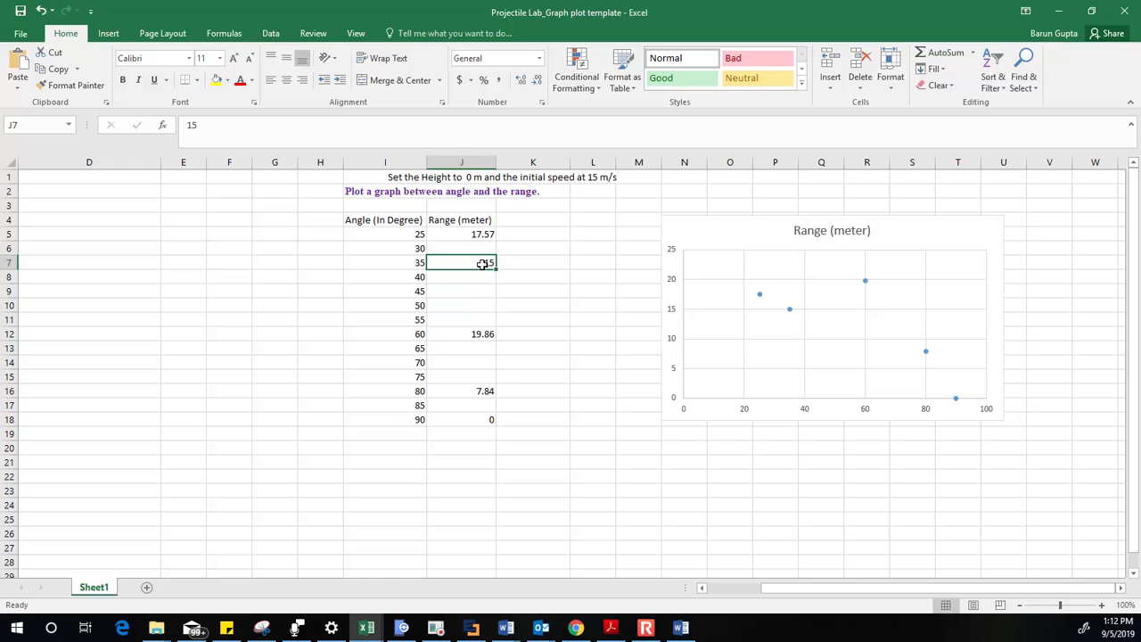
Add horizontal and vertical axis titles to the range chart
{"action": "left_click", "coordinate": [711, 220]}
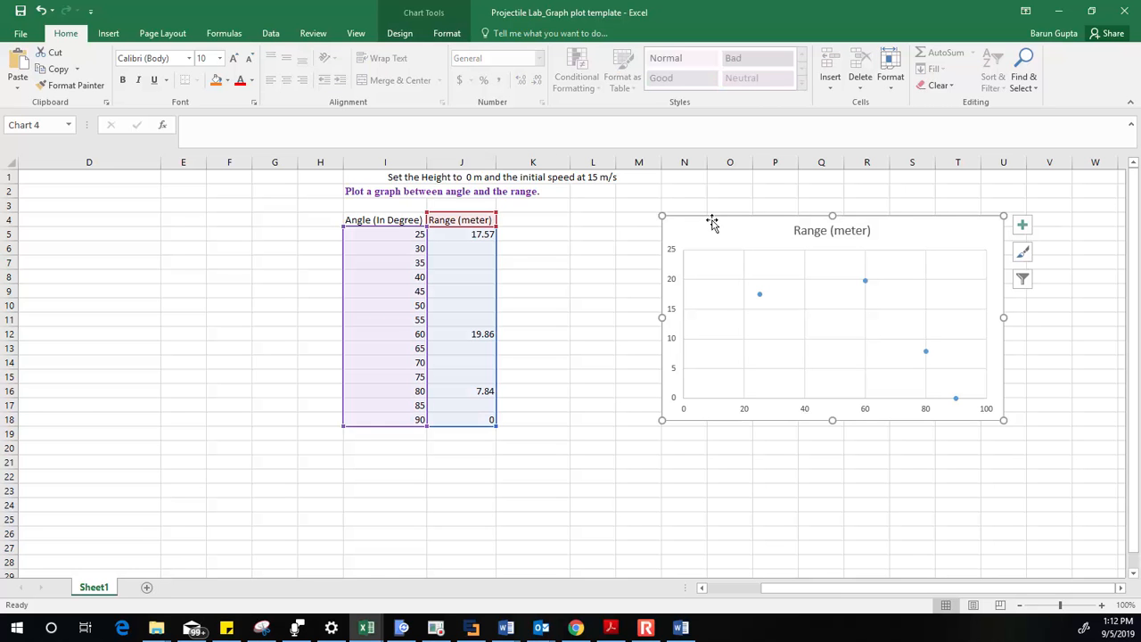
{"action": "left_click", "coordinate": [1025, 225]}
{"action": "left_click", "coordinate": [581, 256]}
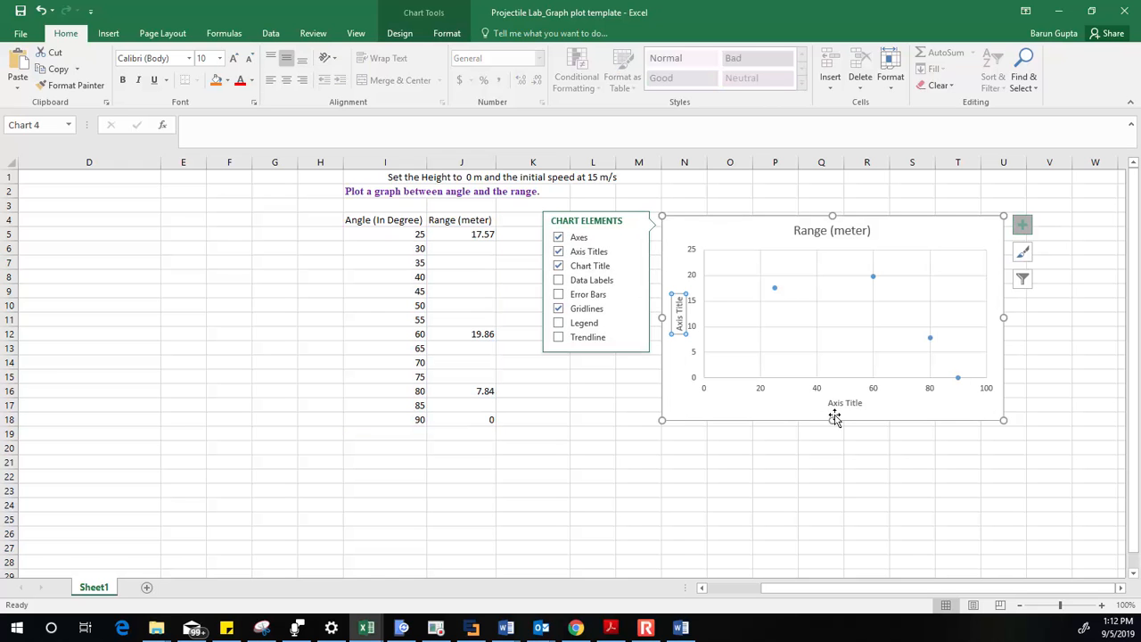
Copy the range chart and paste it into the Word lab document under the answer to question 2(a)
{"action": "left_click", "coordinate": [721, 223]}
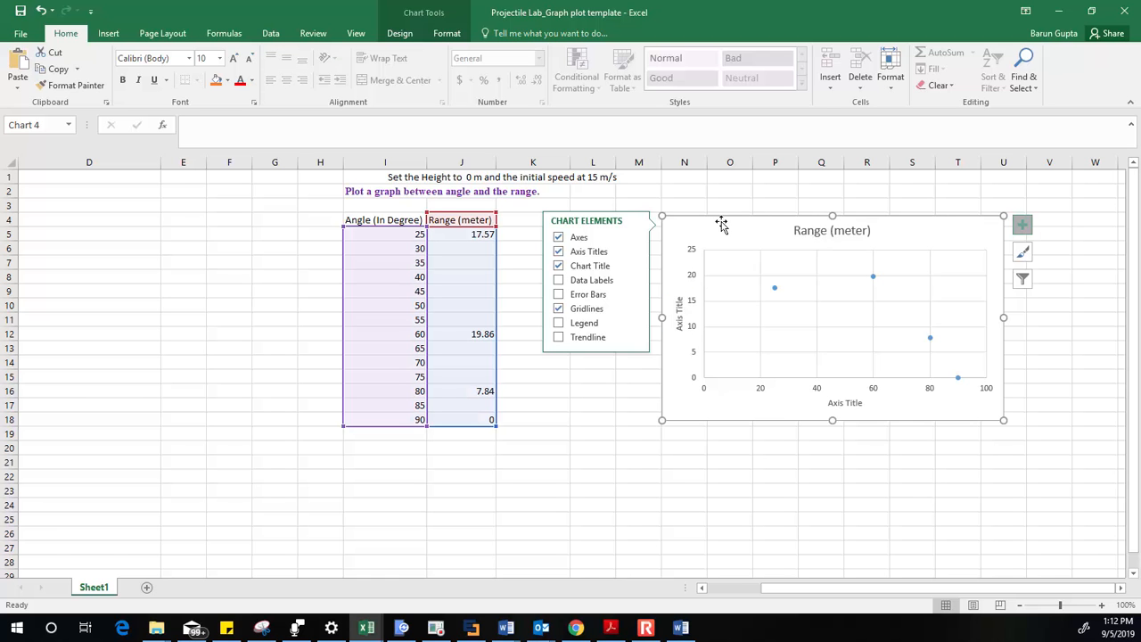
{"action": "left_click", "coordinate": [681, 628]}
{"action": "left_click", "coordinate": [398, 379]}
{"action": "key", "text": "ctrl+v"}
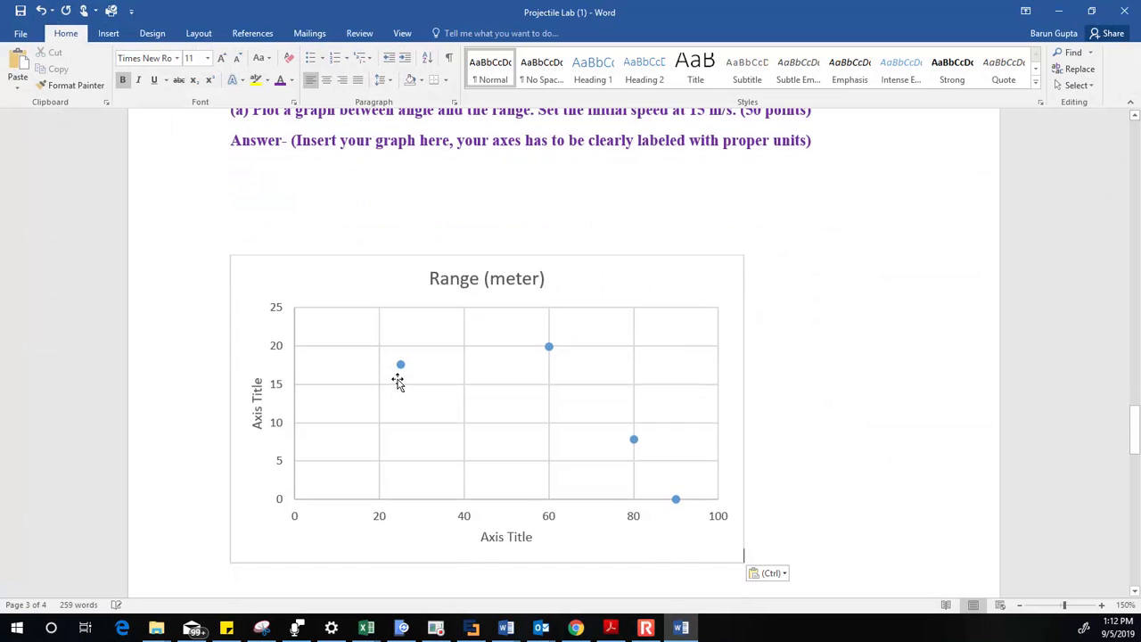
{"action": "scroll", "coordinate": [408, 381], "scroll_direction": "down", "scroll_amount": 10}
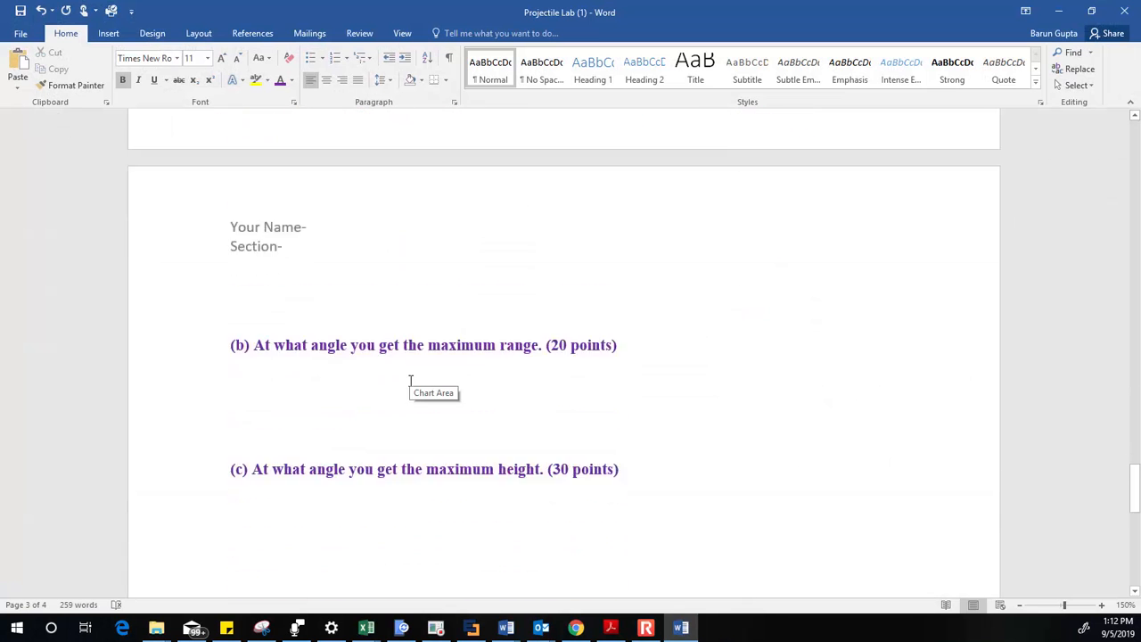
{"action": "scroll", "coordinate": [411, 320], "scroll_direction": "up", "scroll_amount": 8}
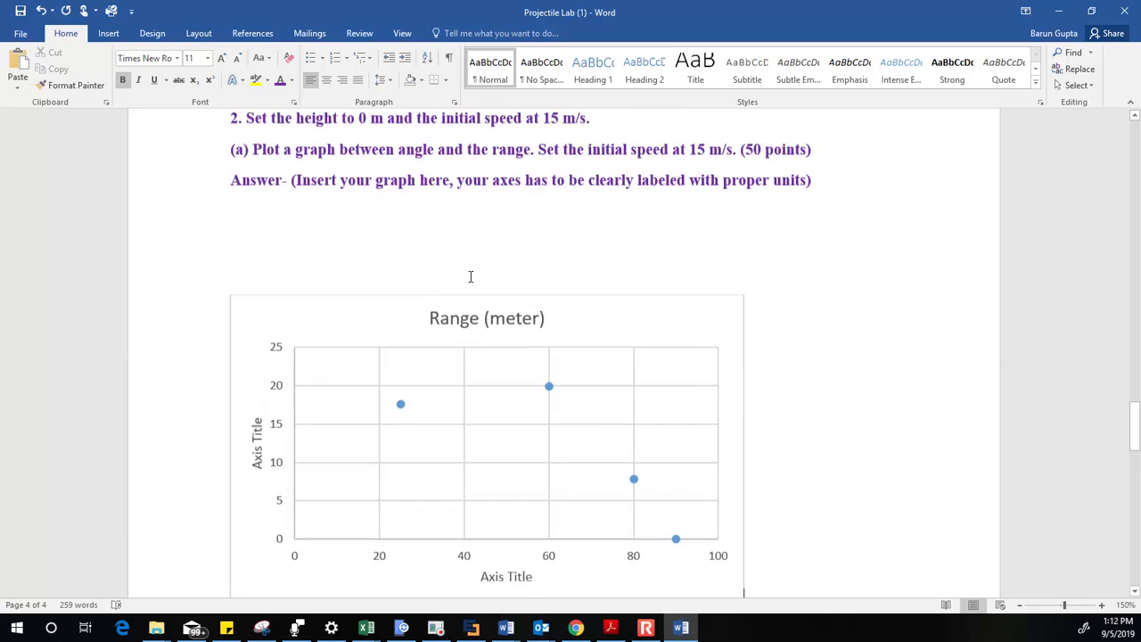
{"action": "scroll", "coordinate": [496, 407], "scroll_direction": "down", "scroll_amount": 8}
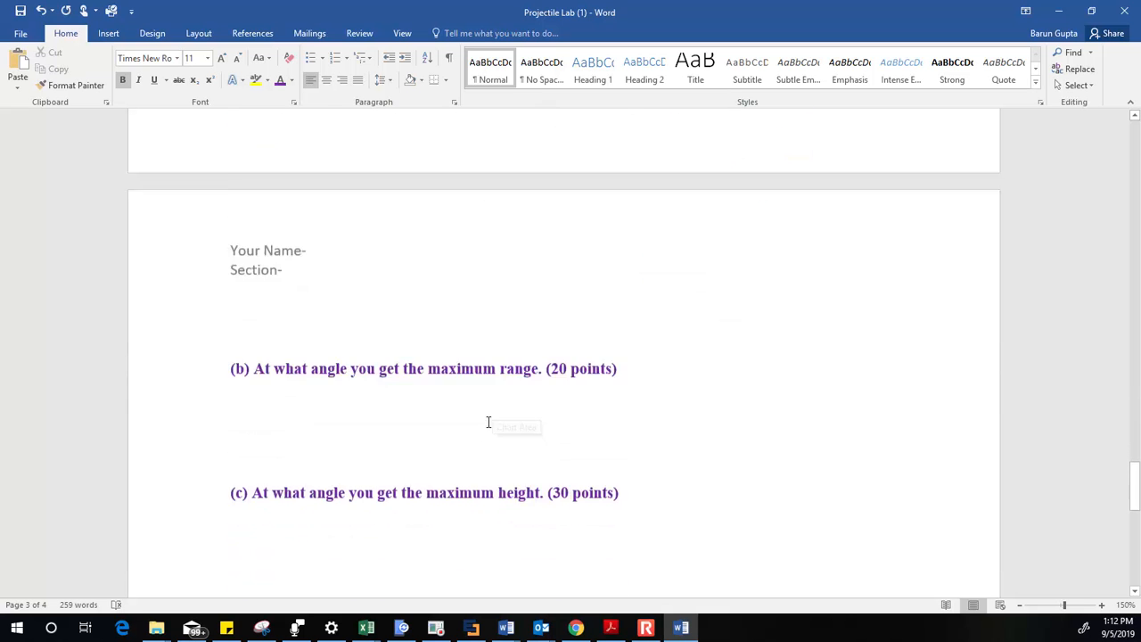
{"action": "left_click", "coordinate": [410, 301]}
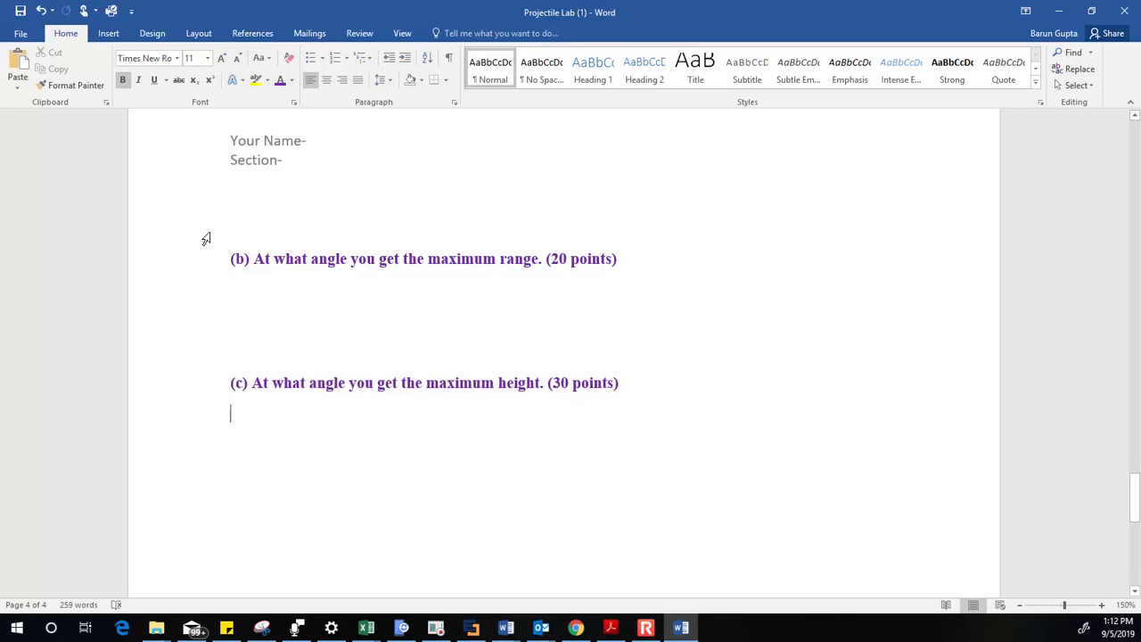
{"action": "left_click", "coordinate": [646, 628]}
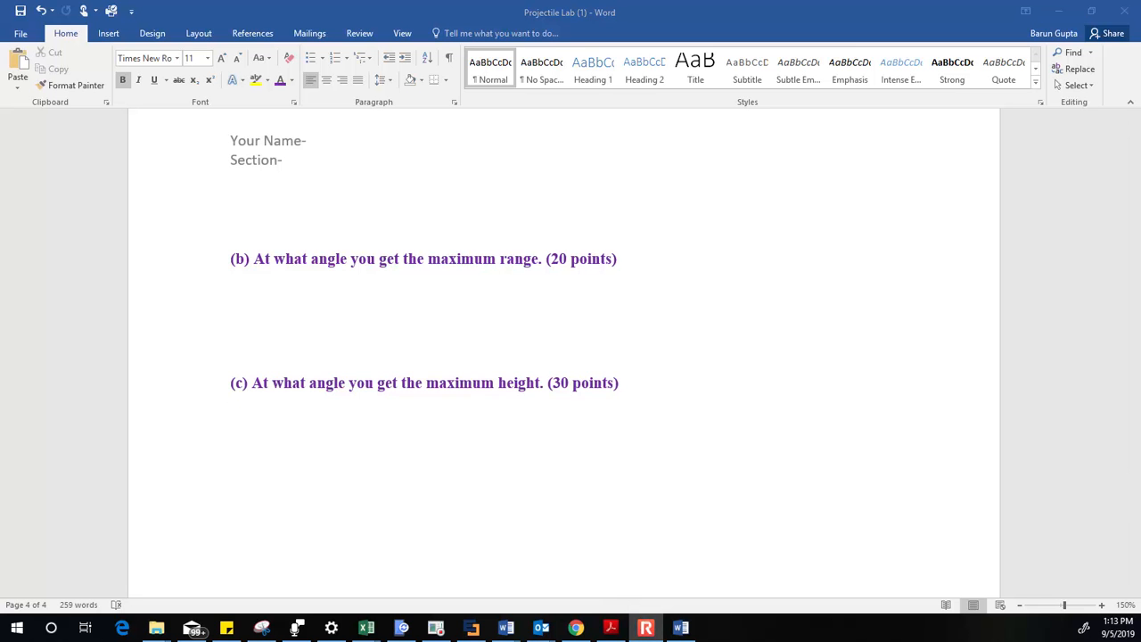